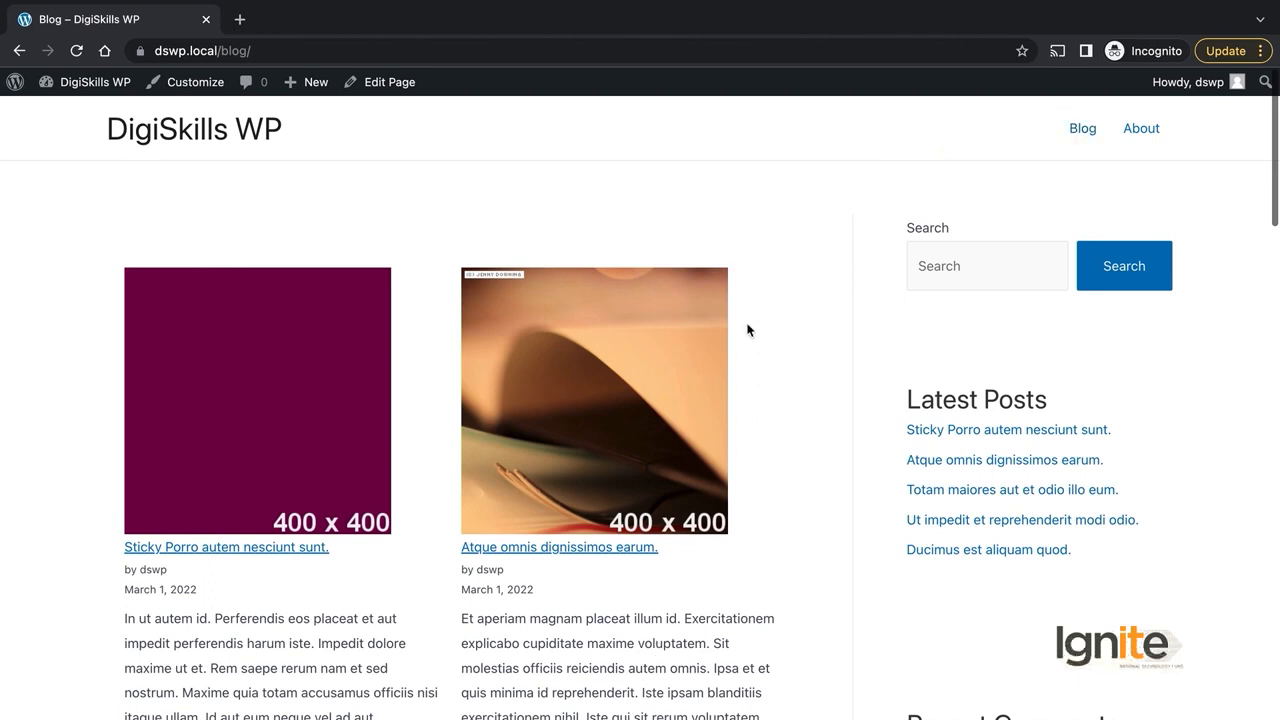
{"action": "scroll", "coordinate": [748, 330], "scroll_direction": "down", "scroll_amount": 5}
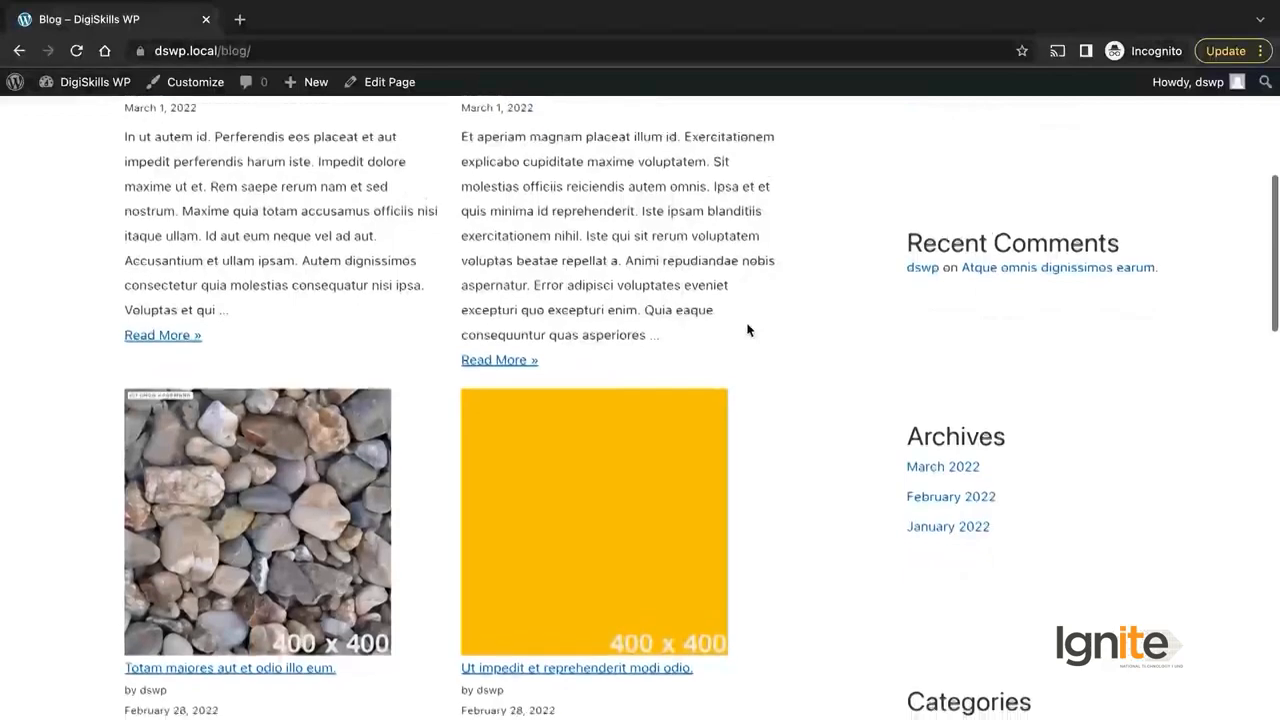
{"action": "scroll", "coordinate": [748, 330], "scroll_direction": "down", "scroll_amount": 6}
{"action": "scroll", "coordinate": [748, 330], "scroll_direction": "down", "scroll_amount": 5}
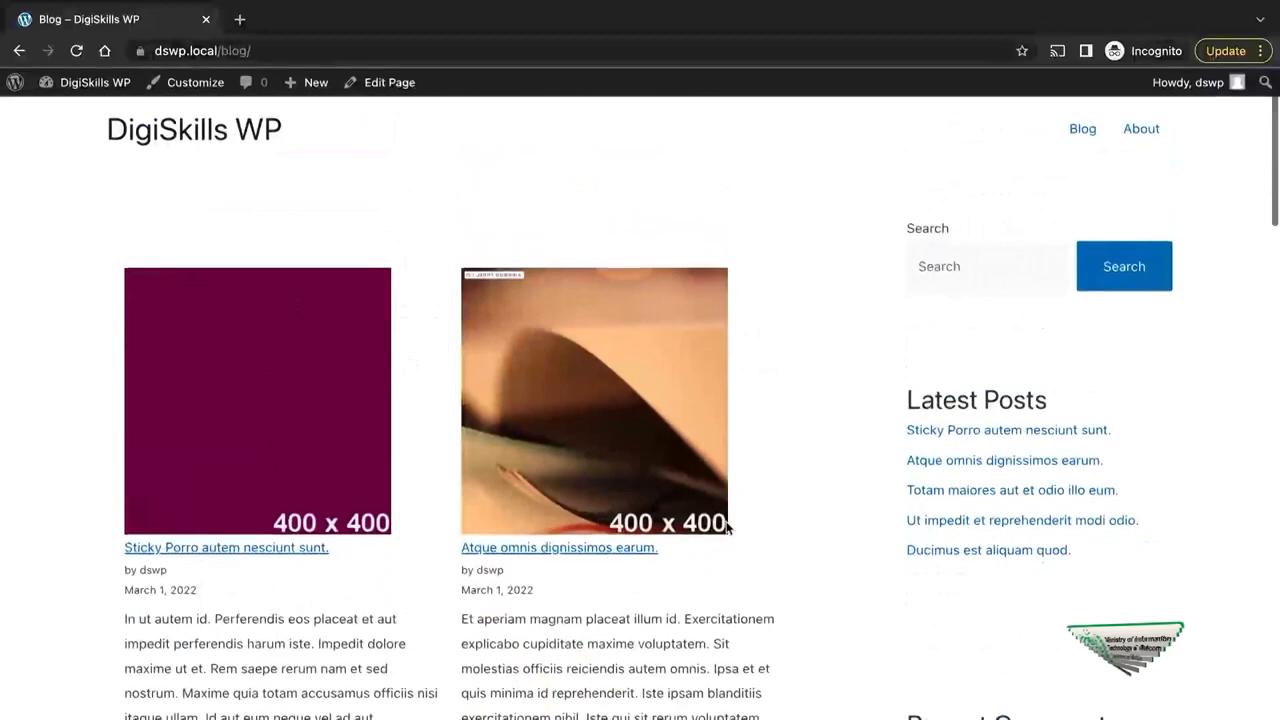
{"action": "scroll", "coordinate": [726, 526], "scroll_direction": "down", "scroll_amount": 1}
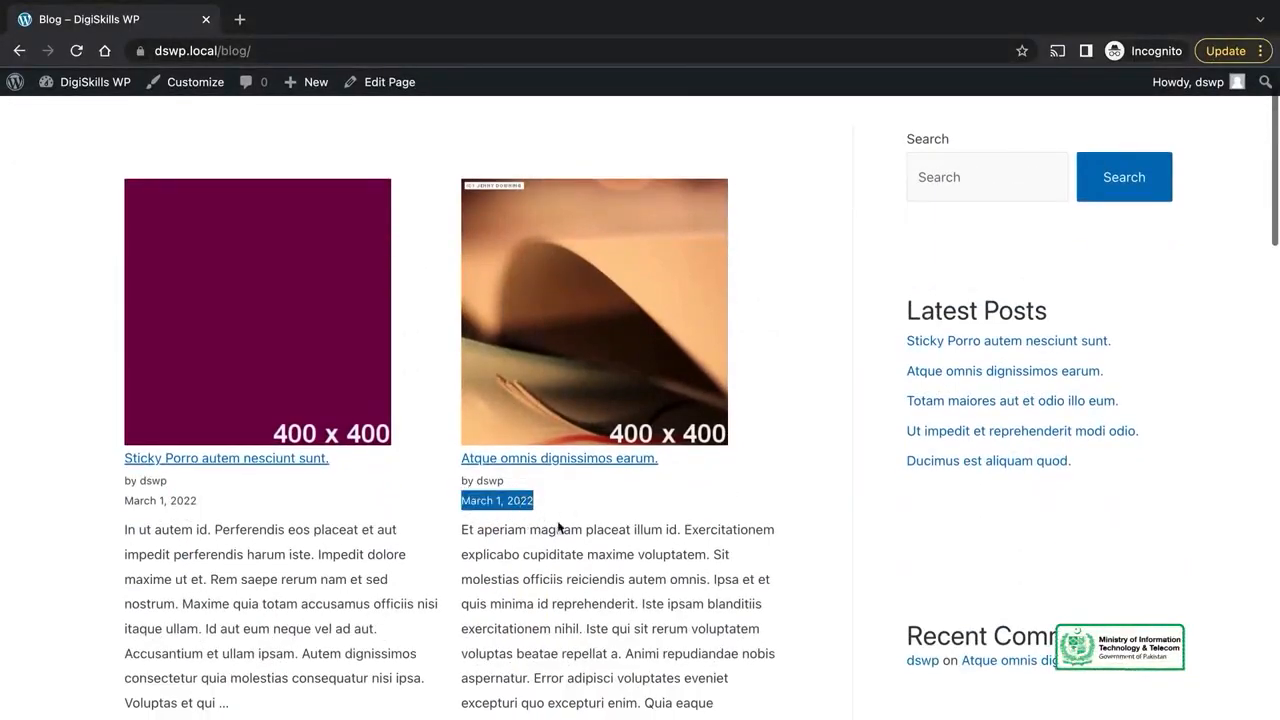
{"action": "scroll", "coordinate": [636, 564], "scroll_direction": "down", "scroll_amount": 8}
{"action": "scroll", "coordinate": [636, 568], "scroll_direction": "down", "scroll_amount": 12}
{"action": "scroll", "coordinate": [636, 570], "scroll_direction": "down", "scroll_amount": 5}
{"action": "scroll", "coordinate": [636, 570], "scroll_direction": "up", "scroll_amount": 20}
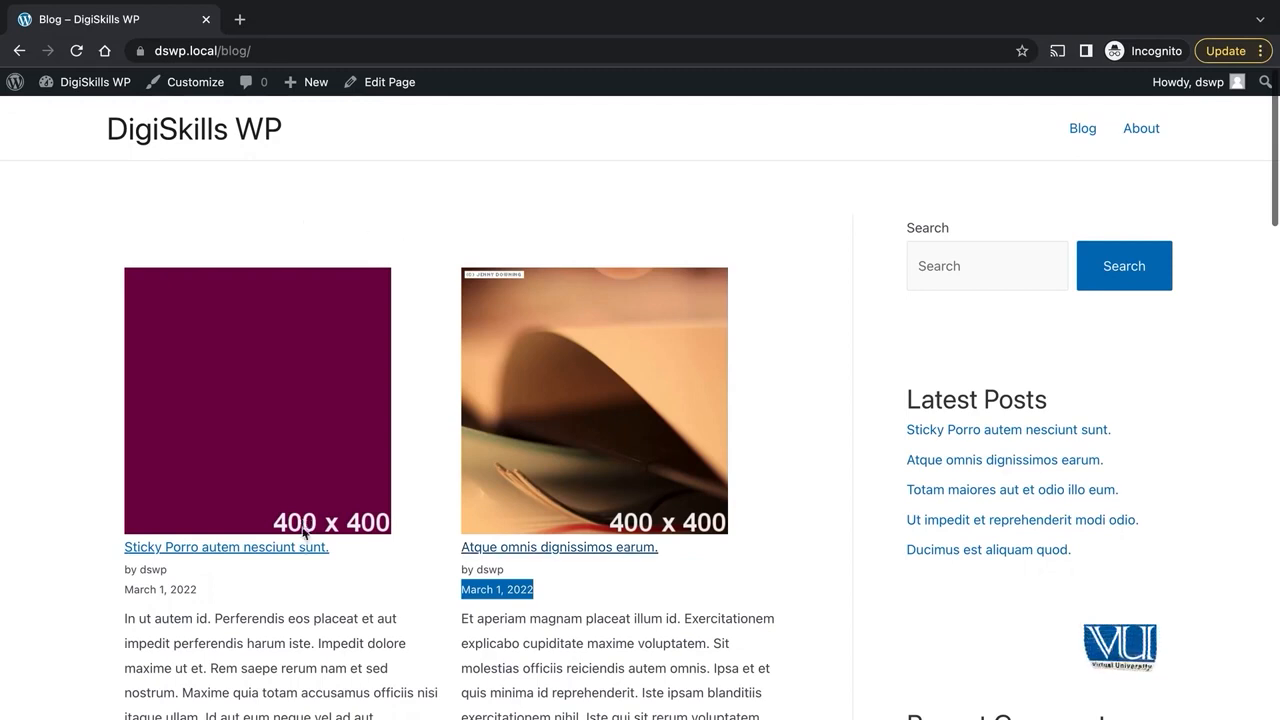
{"action": "scroll", "coordinate": [543, 432], "scroll_direction": "down", "scroll_amount": 15}
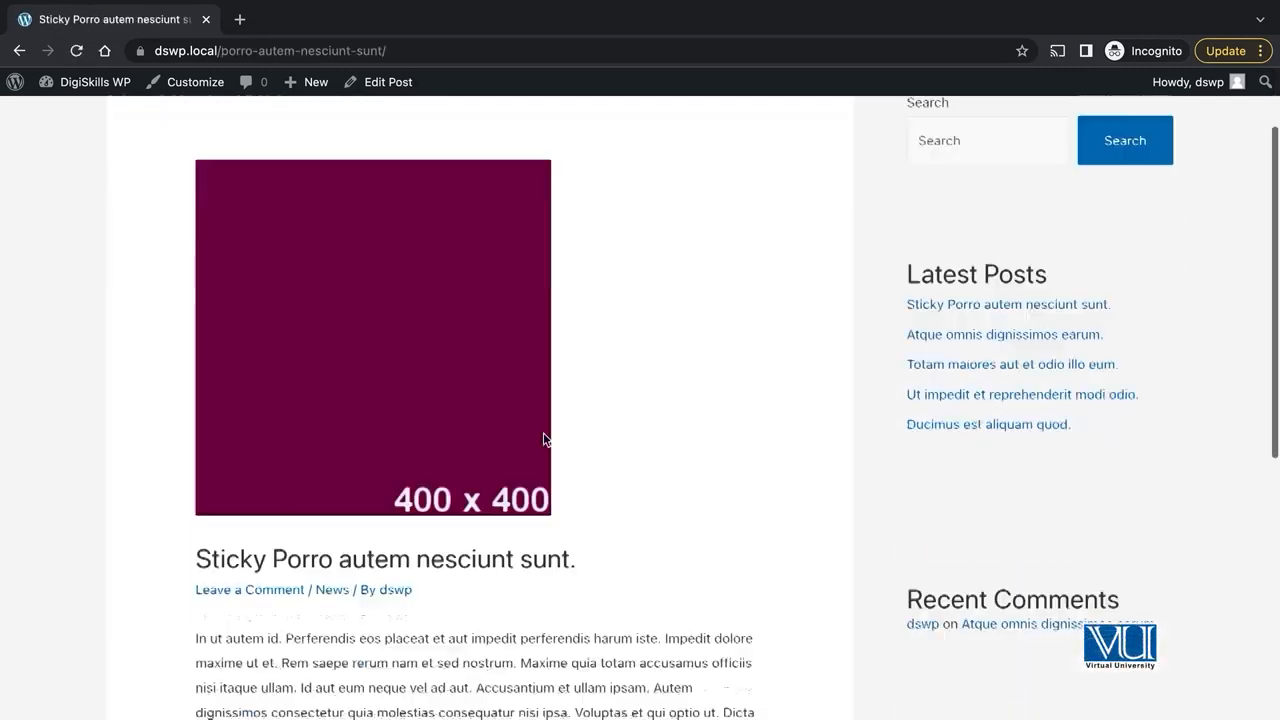
{"action": "scroll", "coordinate": [543, 433], "scroll_direction": "up", "scroll_amount": 15}
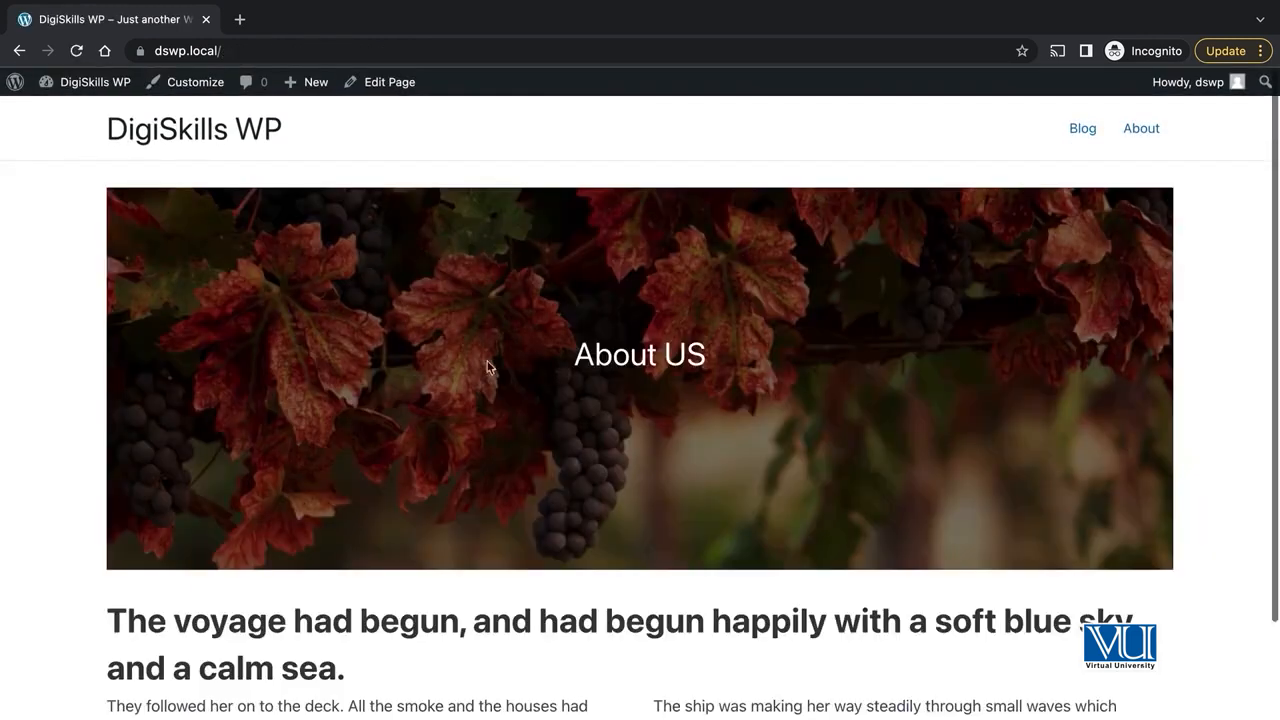
{"action": "left_click", "coordinate": [1082, 134]}
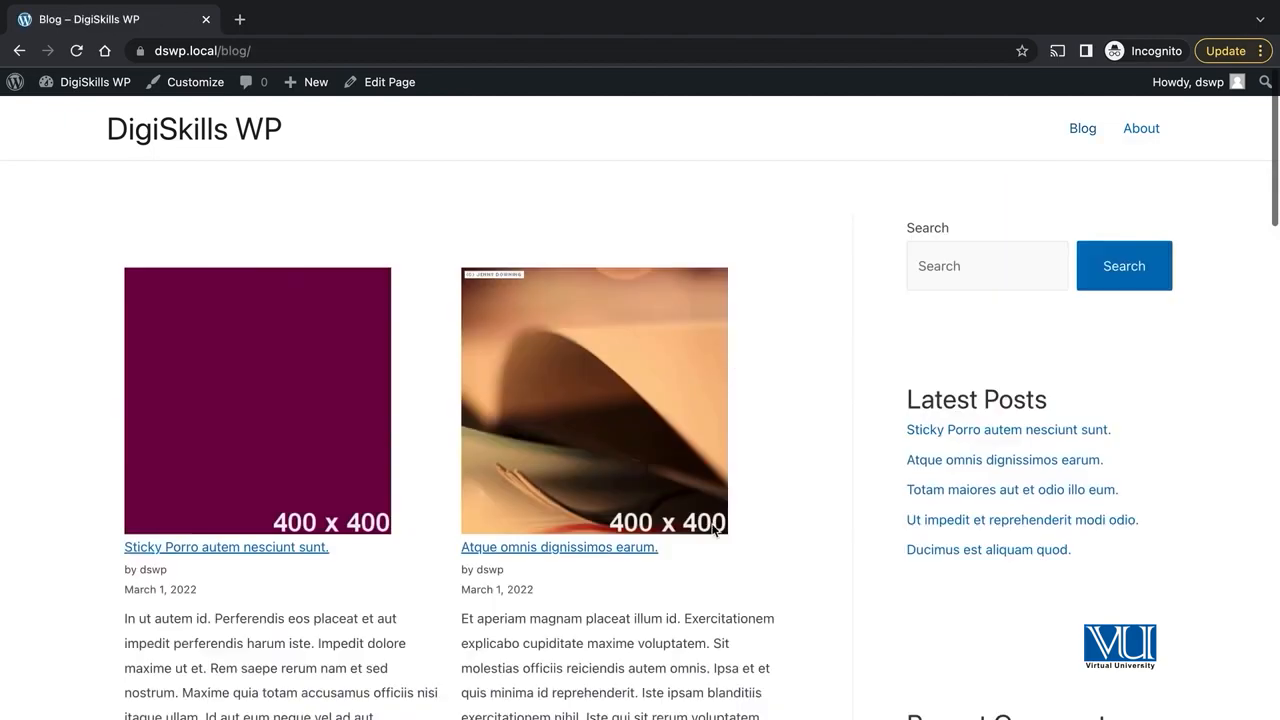
{"action": "scroll", "coordinate": [714, 528], "scroll_direction": "down", "scroll_amount": 2}
{"action": "scroll", "coordinate": [528, 437], "scroll_direction": "down", "scroll_amount": 7}
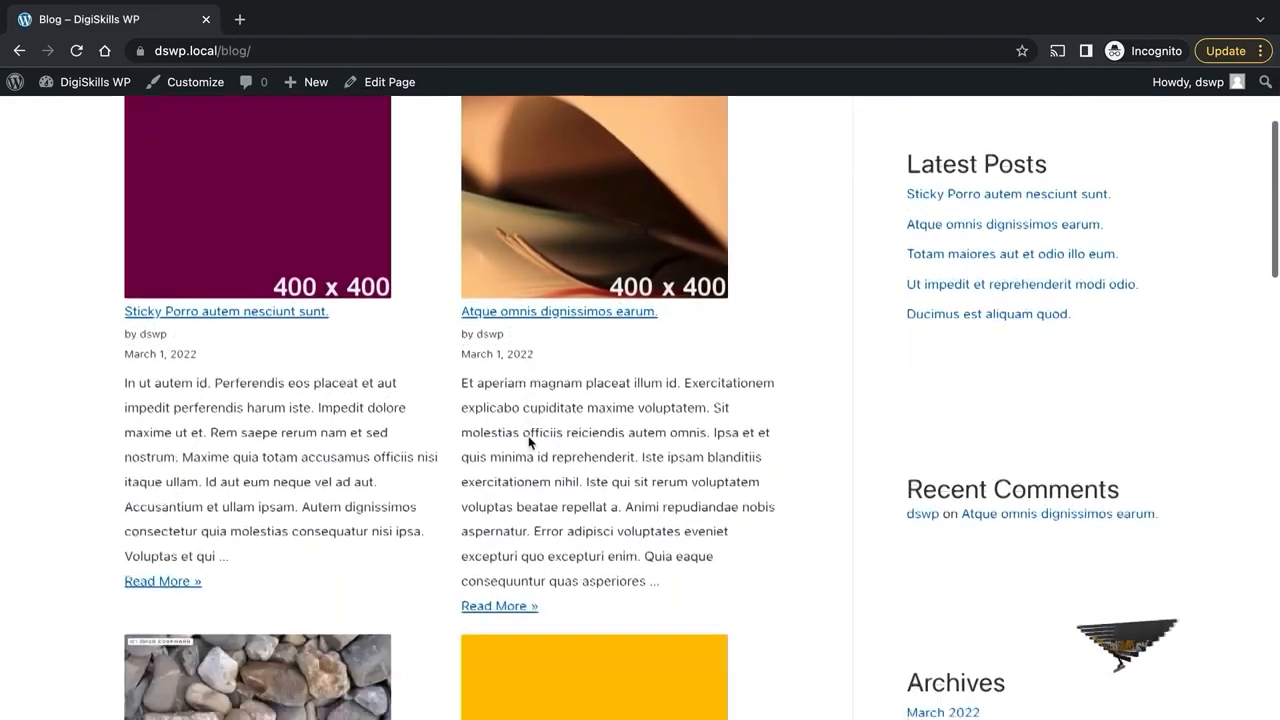
{"action": "scroll", "coordinate": [528, 441], "scroll_direction": "down", "scroll_amount": 4}
{"action": "scroll", "coordinate": [528, 441], "scroll_direction": "up", "scroll_amount": 12}
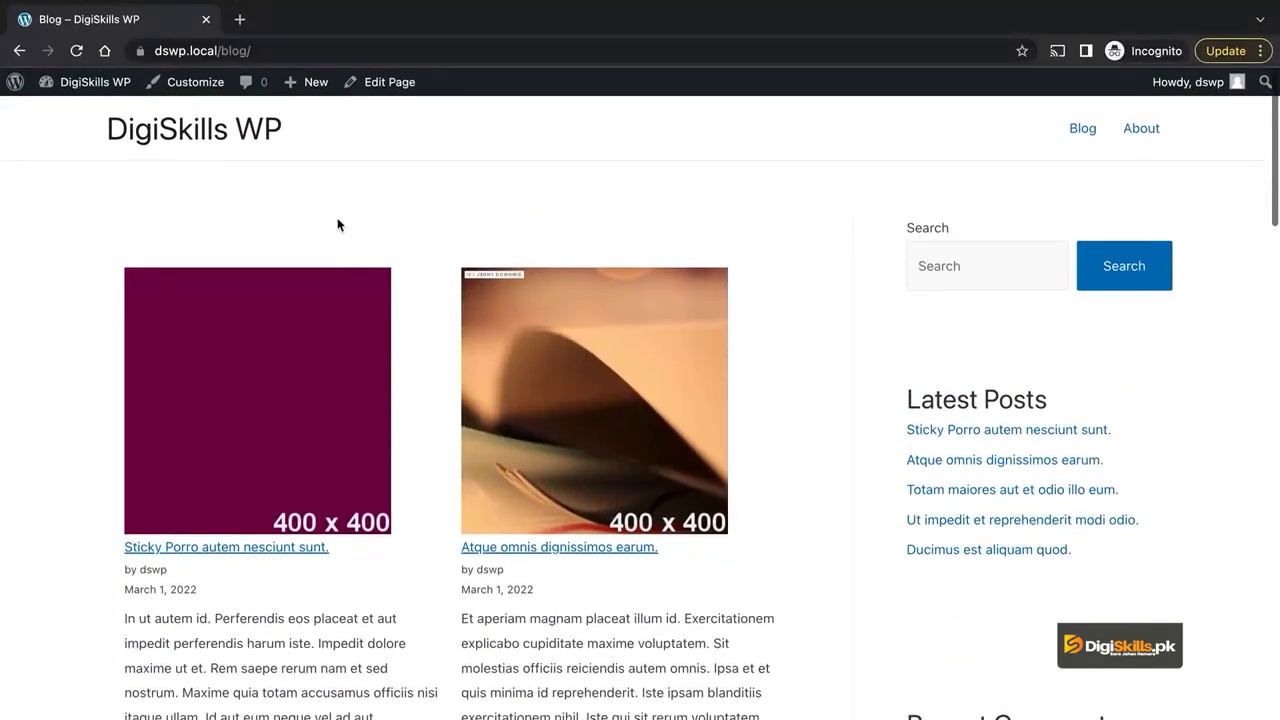
- Load the WordPress admin dashboard at dswp.local/wp-admin and scroll through its menu
{"action": "left_click", "coordinate": [267, 52]}
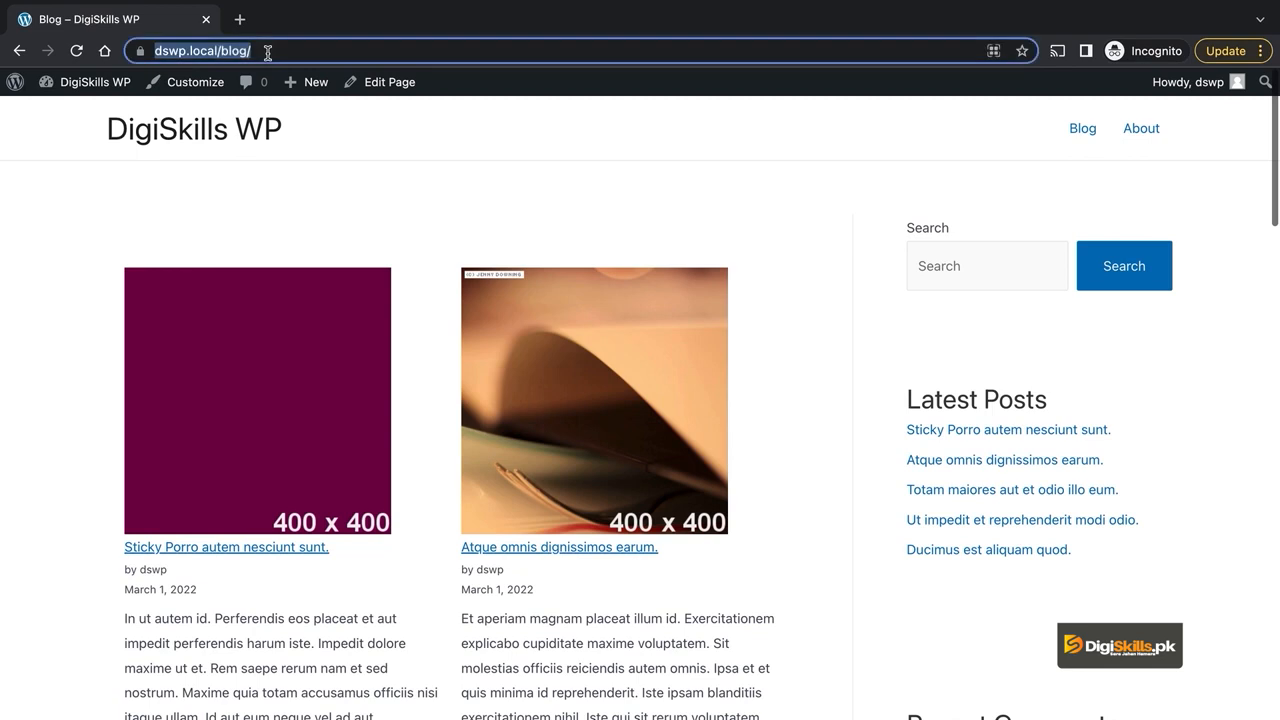
{"action": "type", "text": "w"}
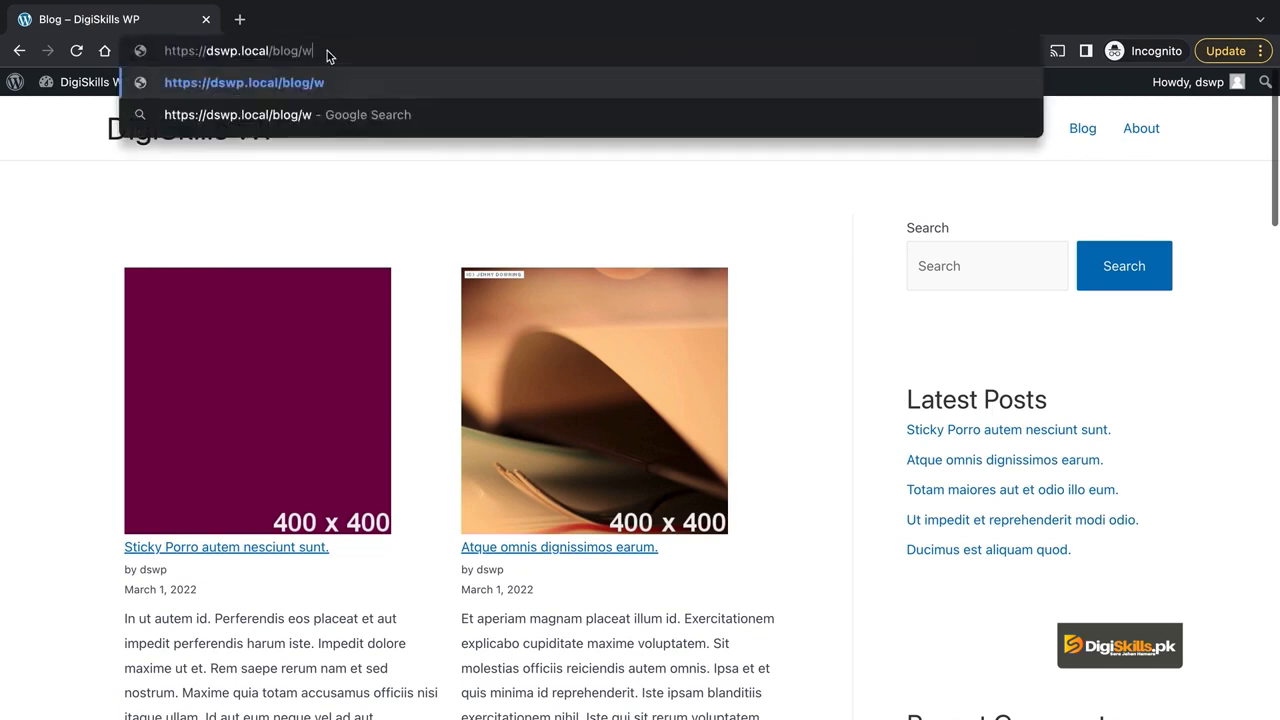
{"action": "key", "text": "BackSpace"}
{"action": "key", "text": "BackSpace"}
{"action": "key", "text": "BackSpace"}
{"action": "key", "text": "BackSpace"}
{"action": "key", "text": "BackSpace"}
{"action": "key", "text": "BackSpace"}
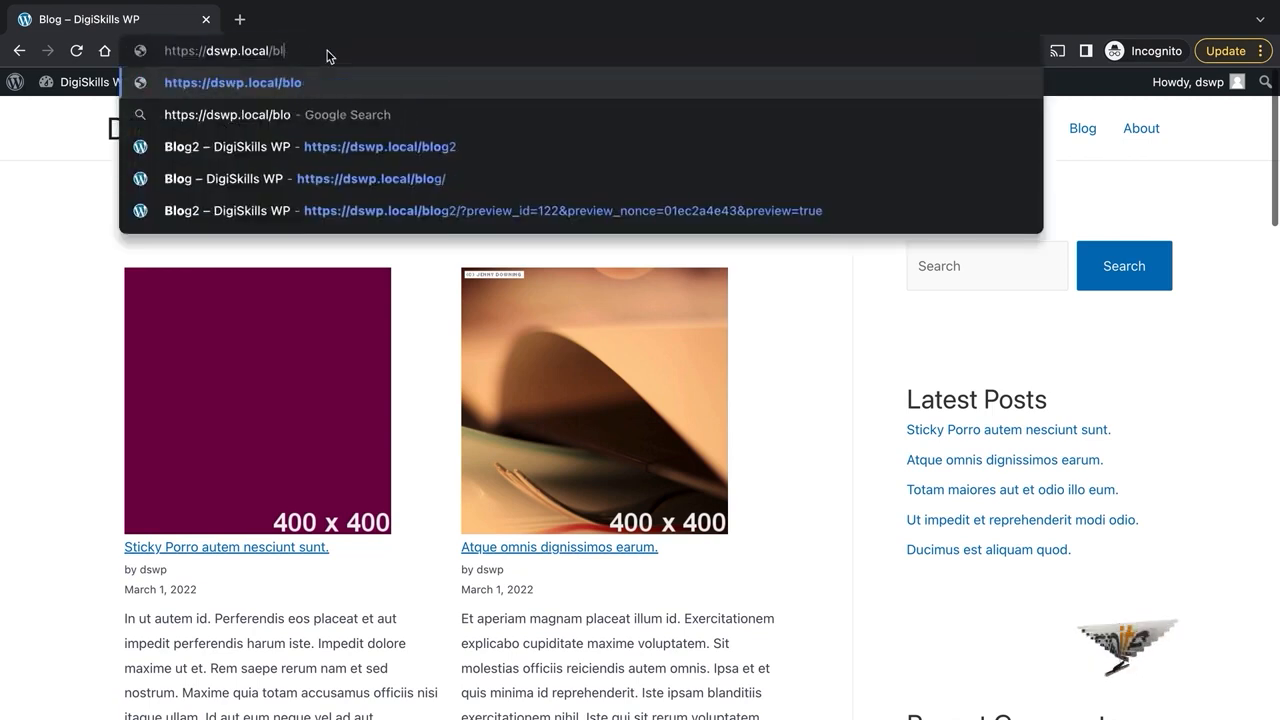
{"action": "type", "text": "w"}
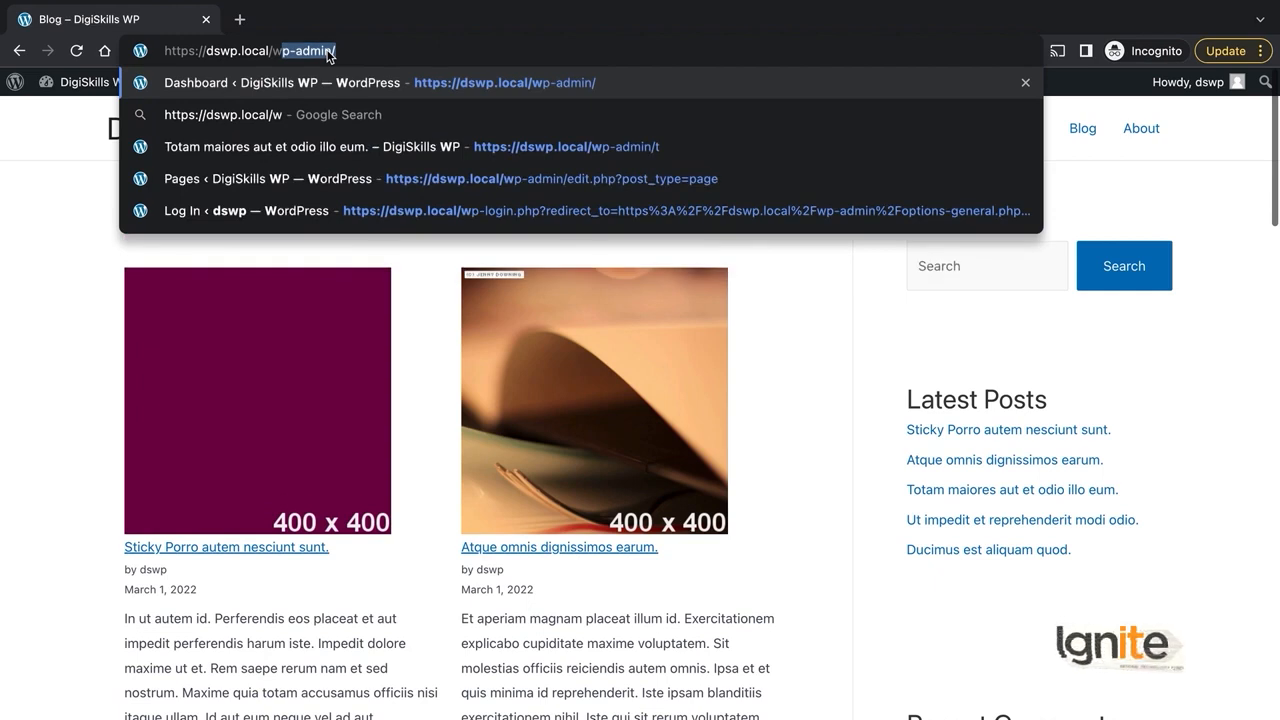
{"action": "type", "text": "p"}
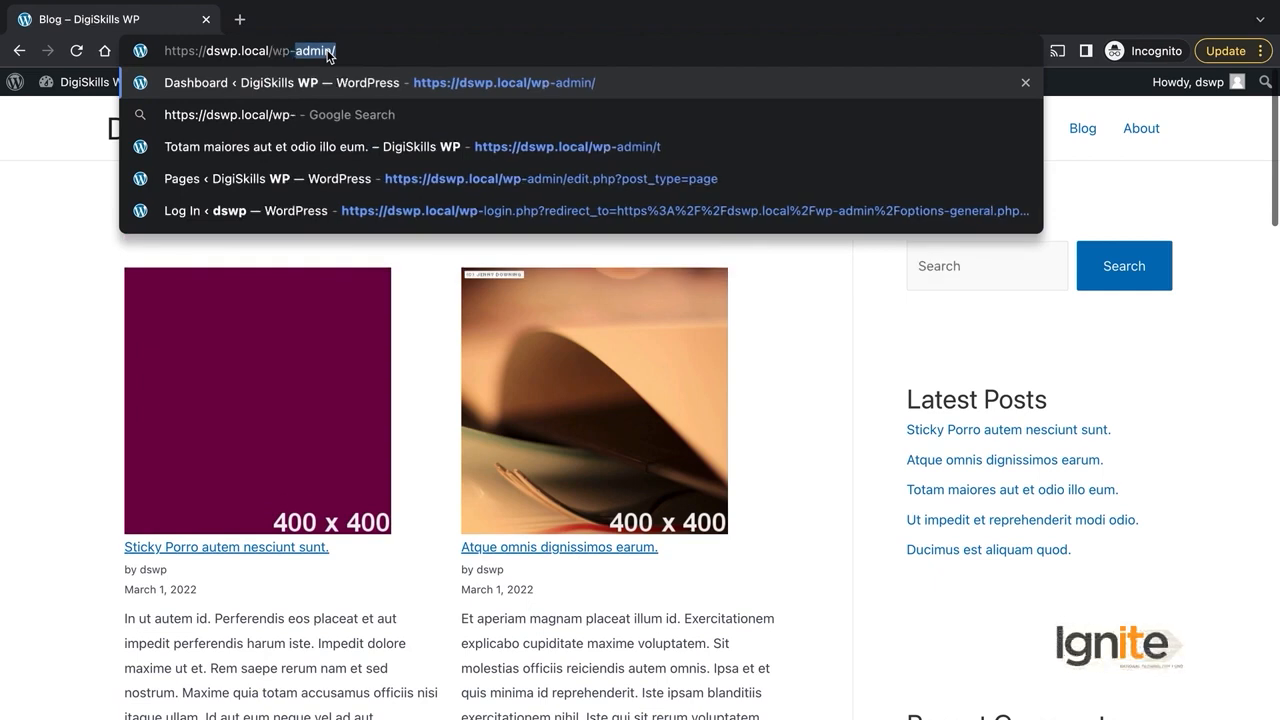
{"action": "type", "text": "-"}
{"action": "key", "text": "Return"}
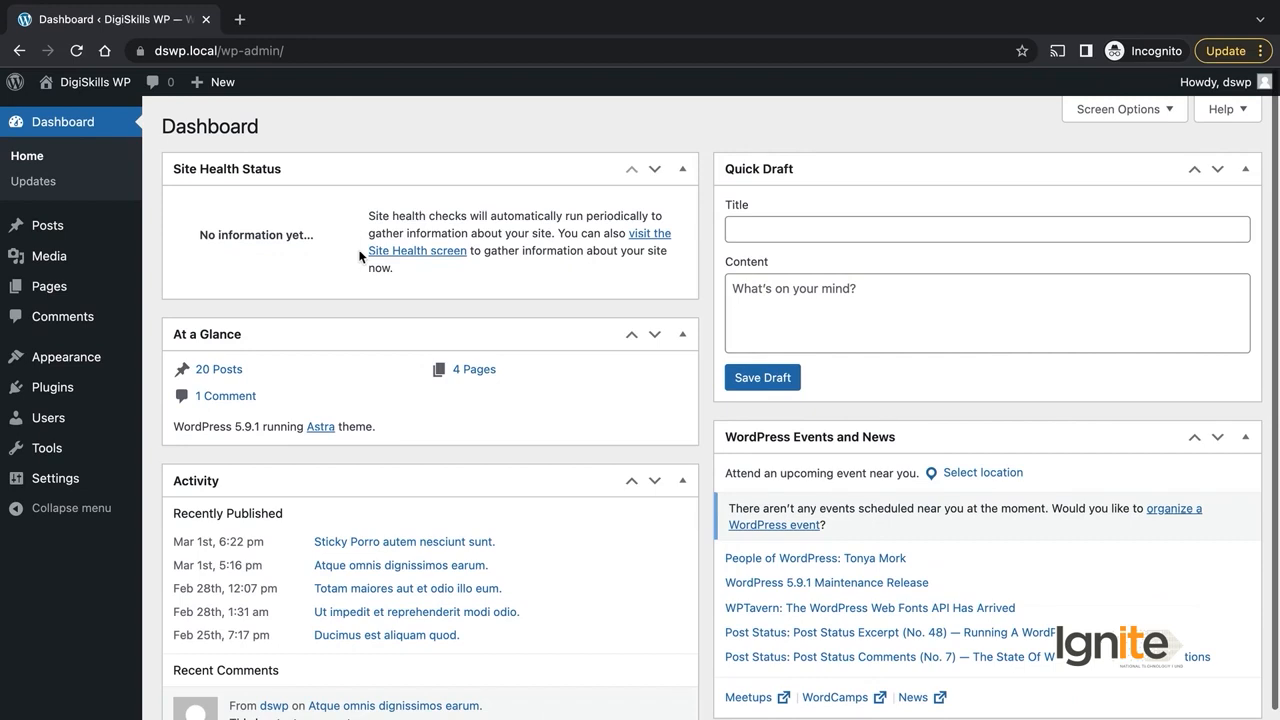
{"action": "mouse_move", "coordinate": [97, 228]}
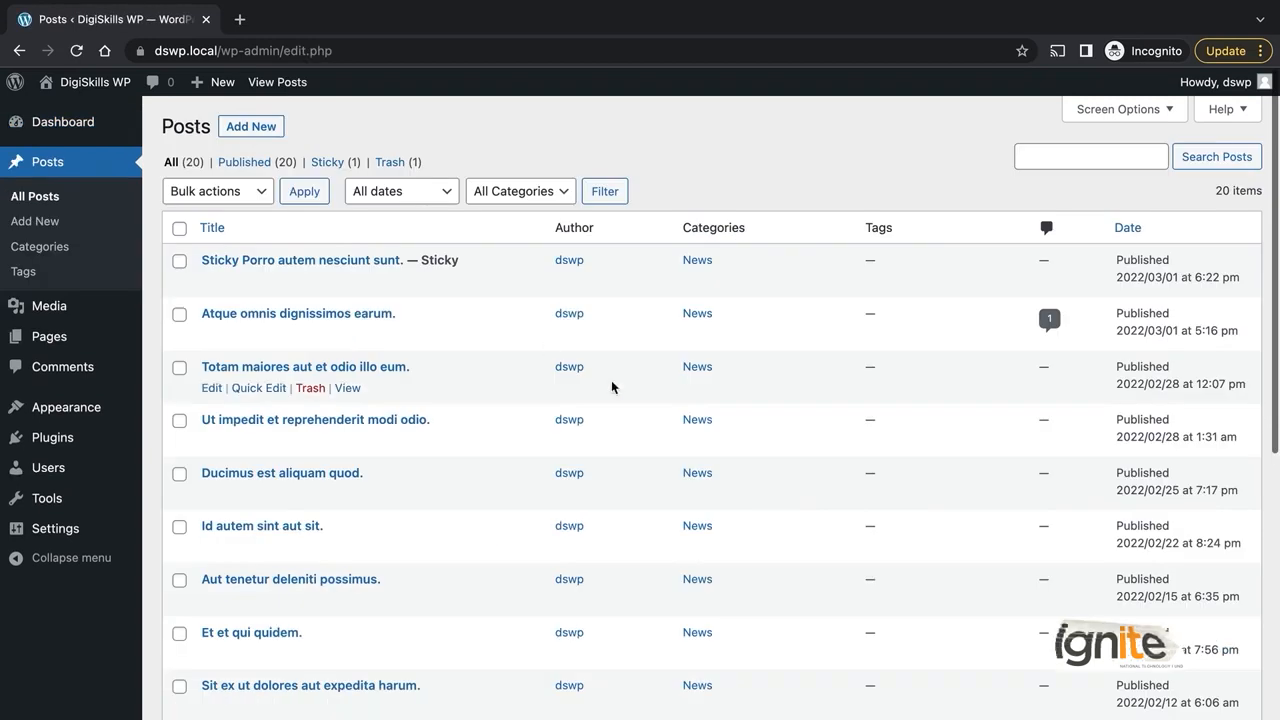
{"action": "scroll", "coordinate": [611, 381], "scroll_direction": "down", "scroll_amount": 10}
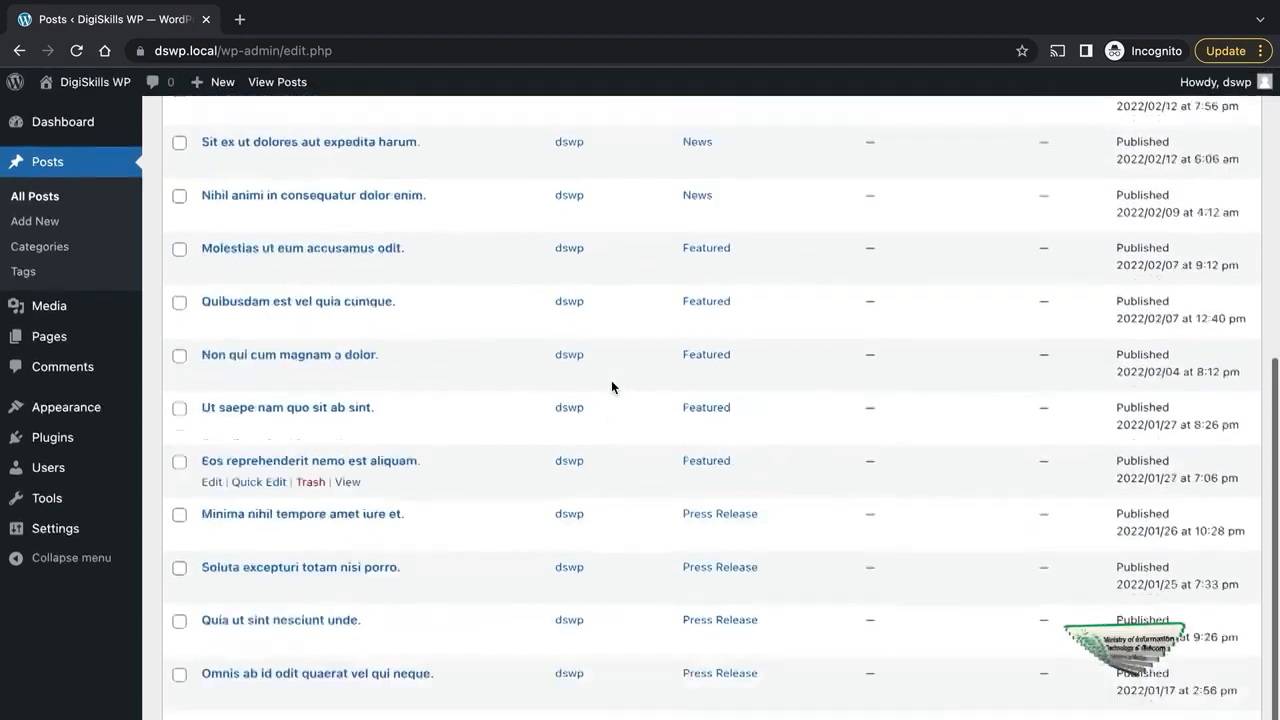
{"action": "scroll", "coordinate": [612, 387], "scroll_direction": "up", "scroll_amount": 10}
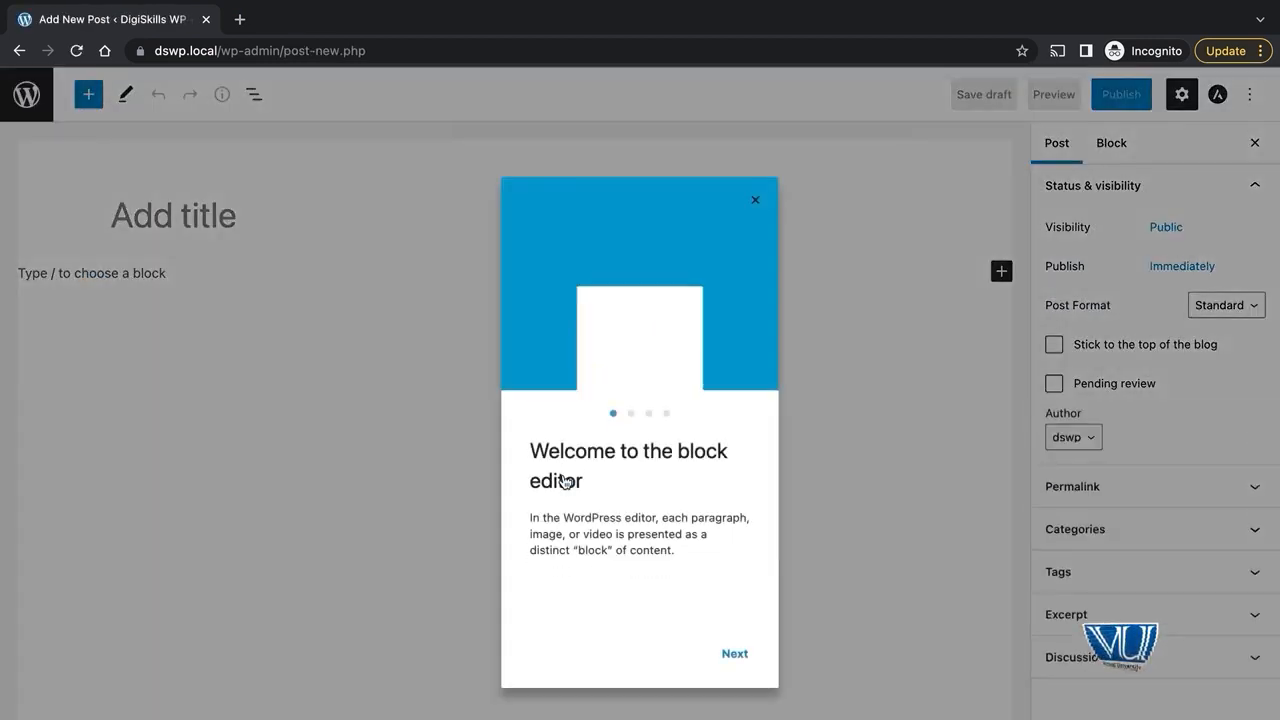
- Dismiss the welcome guide, title the post 'Latest Post' and add the paragraph 'This test paragraph'
{"action": "left_click", "coordinate": [755, 200]}
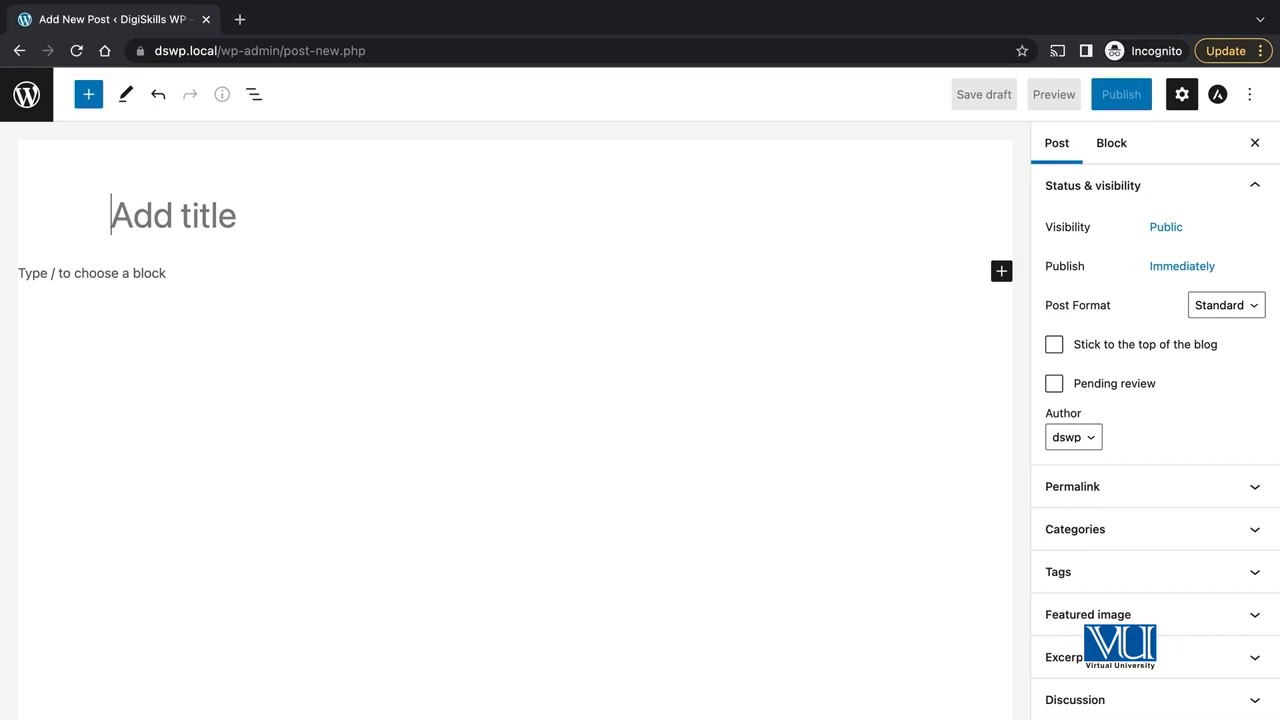
{"action": "type", "text": "Latest Post"}
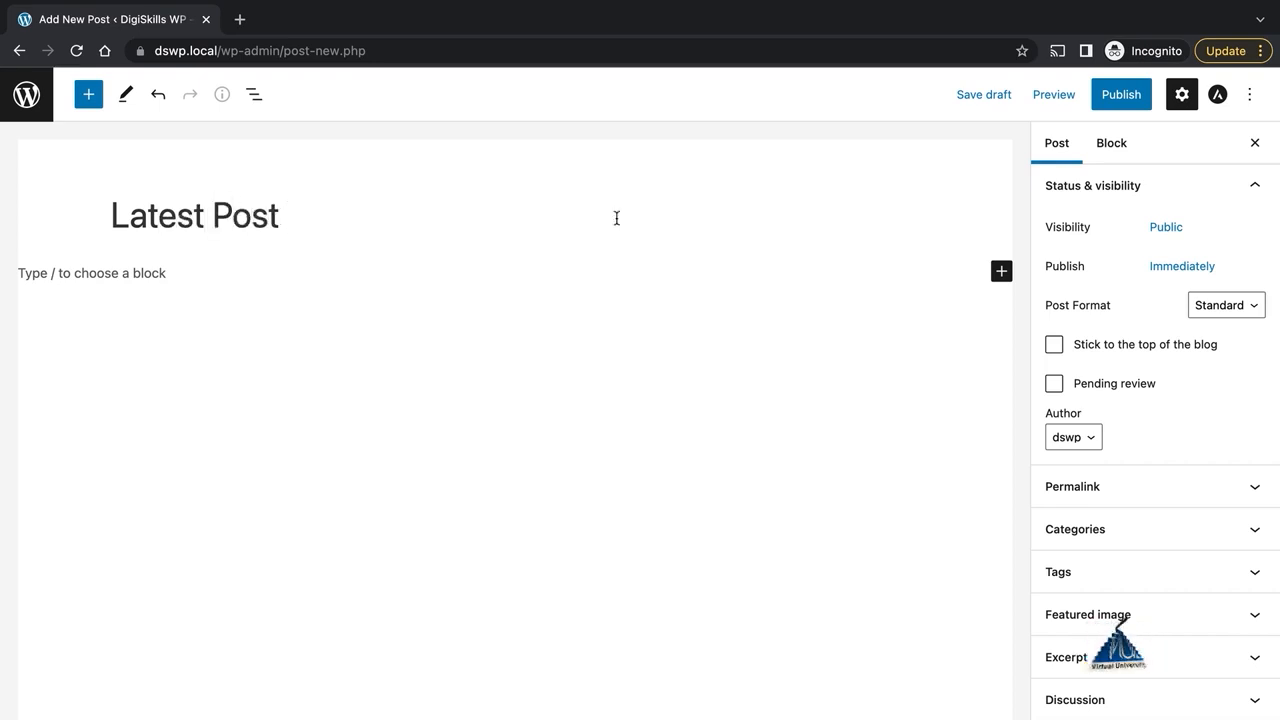
{"action": "left_click", "coordinate": [1001, 271]}
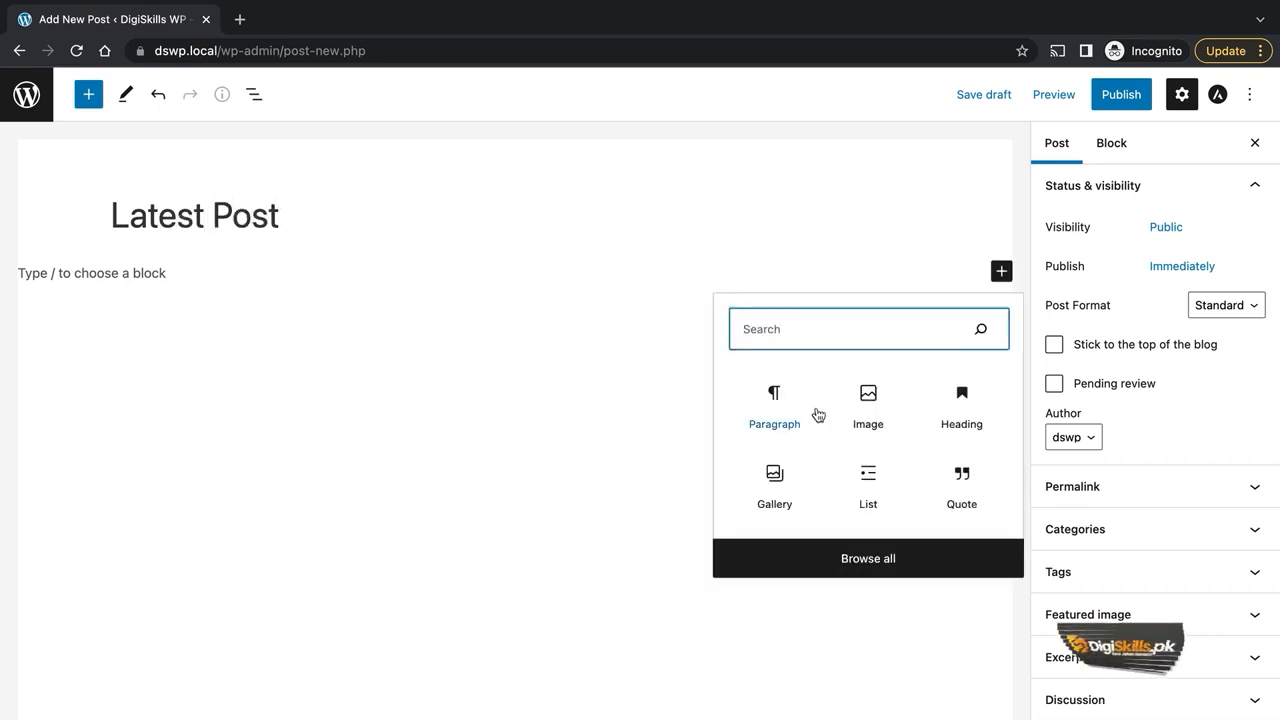
{"action": "left_click", "coordinate": [782, 257]}
{"action": "left_click", "coordinate": [999, 271]}
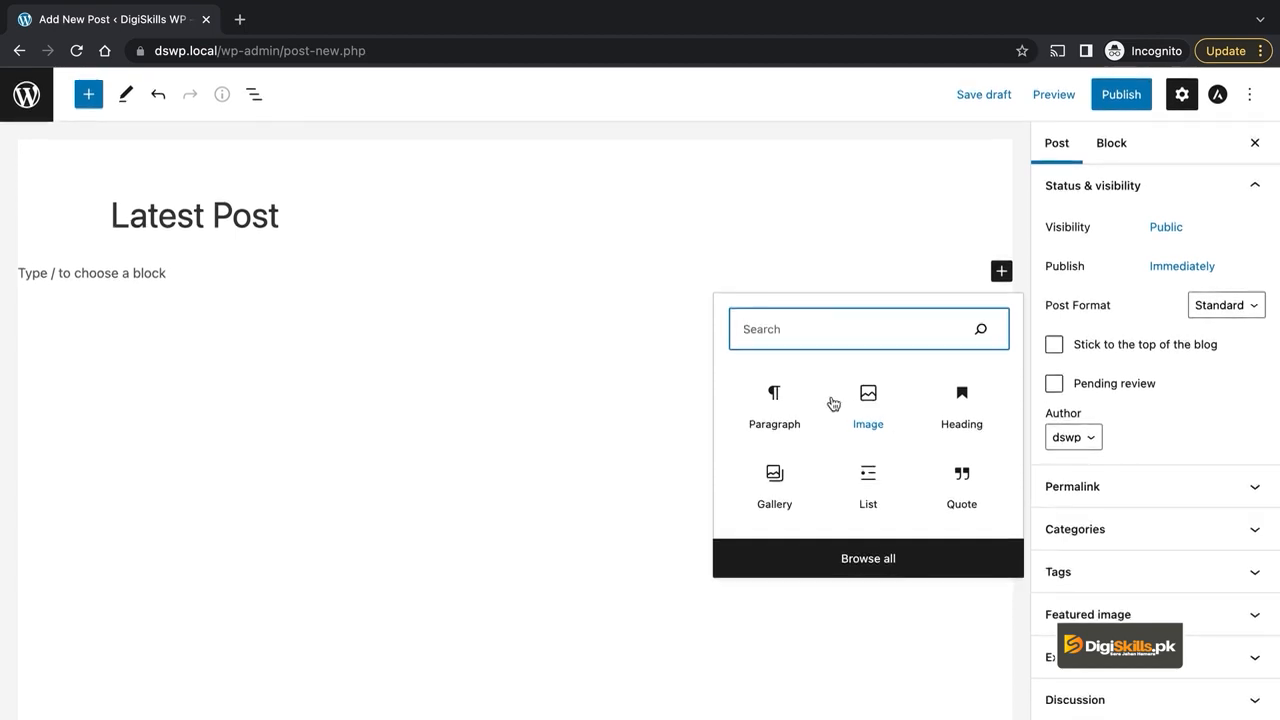
{"action": "left_click", "coordinate": [774, 400]}
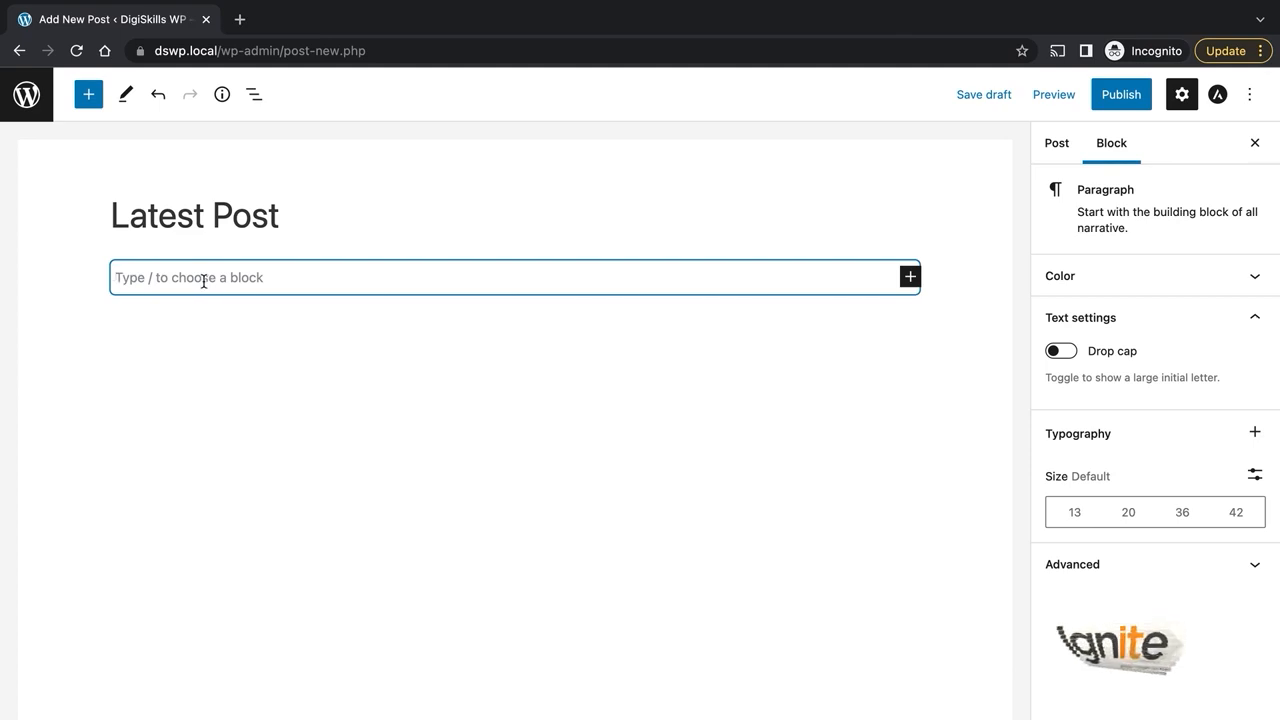
{"action": "type", "text": "This test paragraph"}
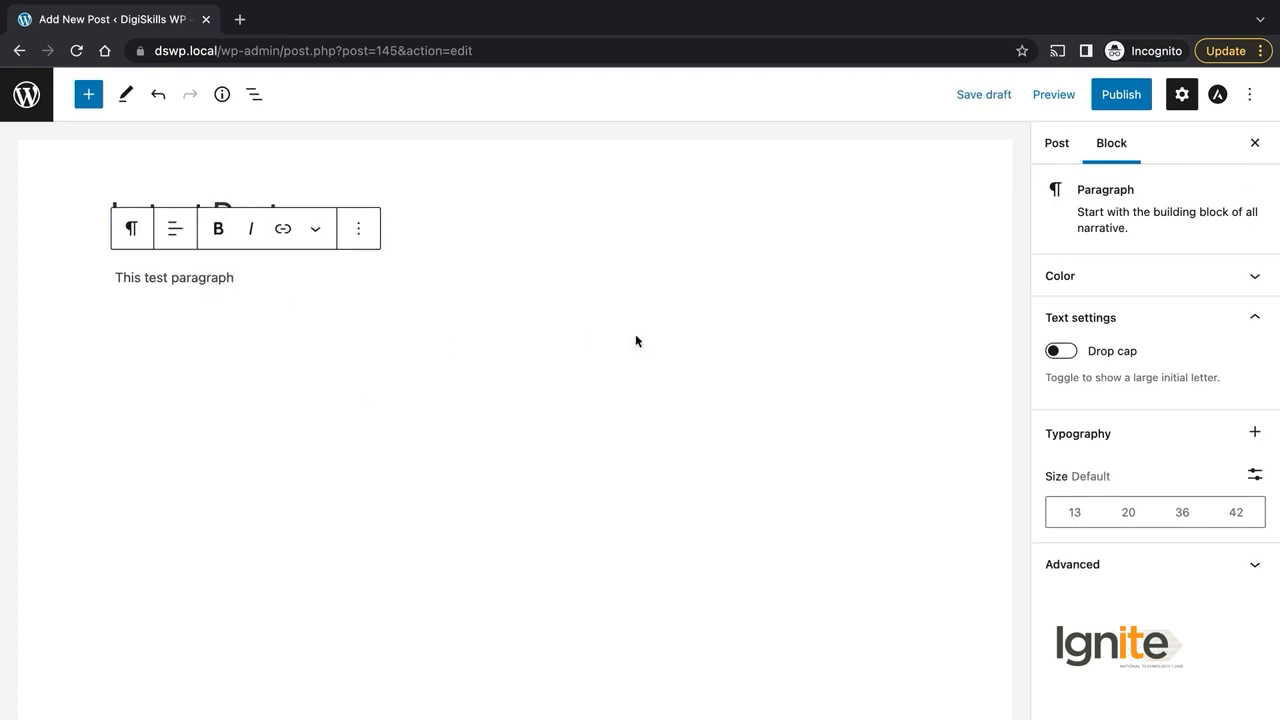
- Insert the green header-bg image in an Image block and publish the post
{"action": "left_click", "coordinate": [89, 96]}
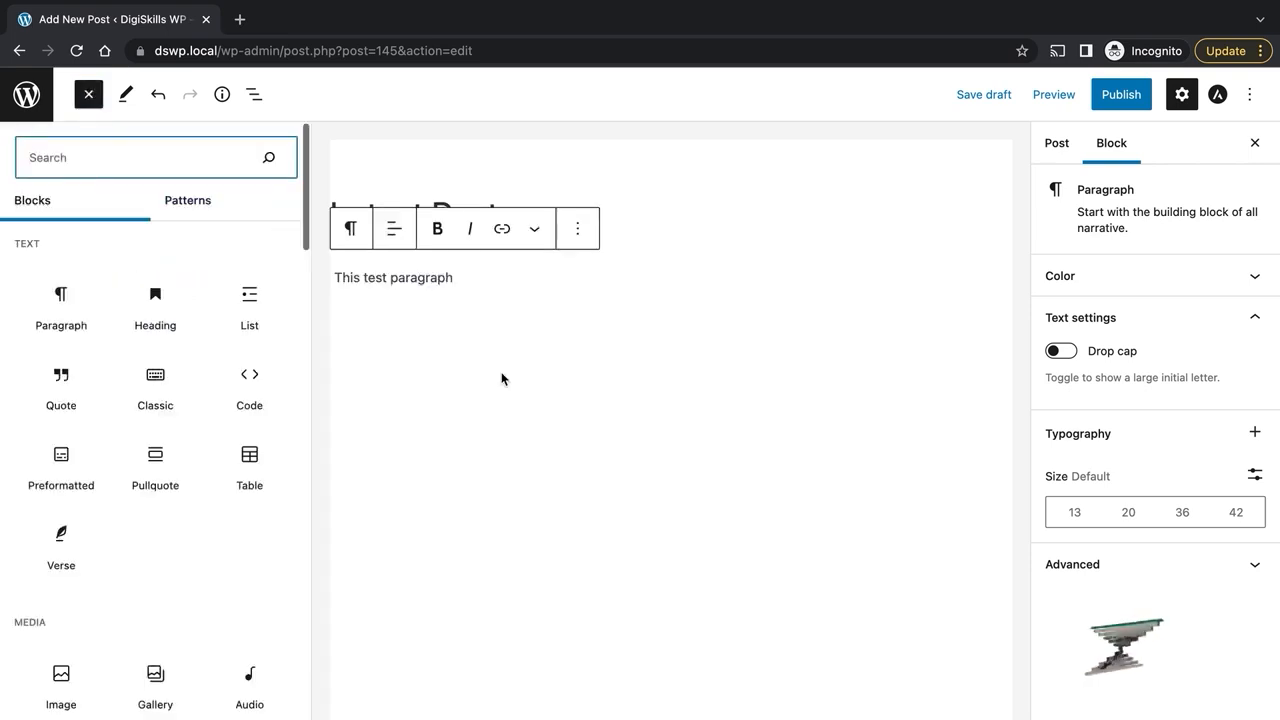
{"action": "mouse_move", "coordinate": [184, 329]}
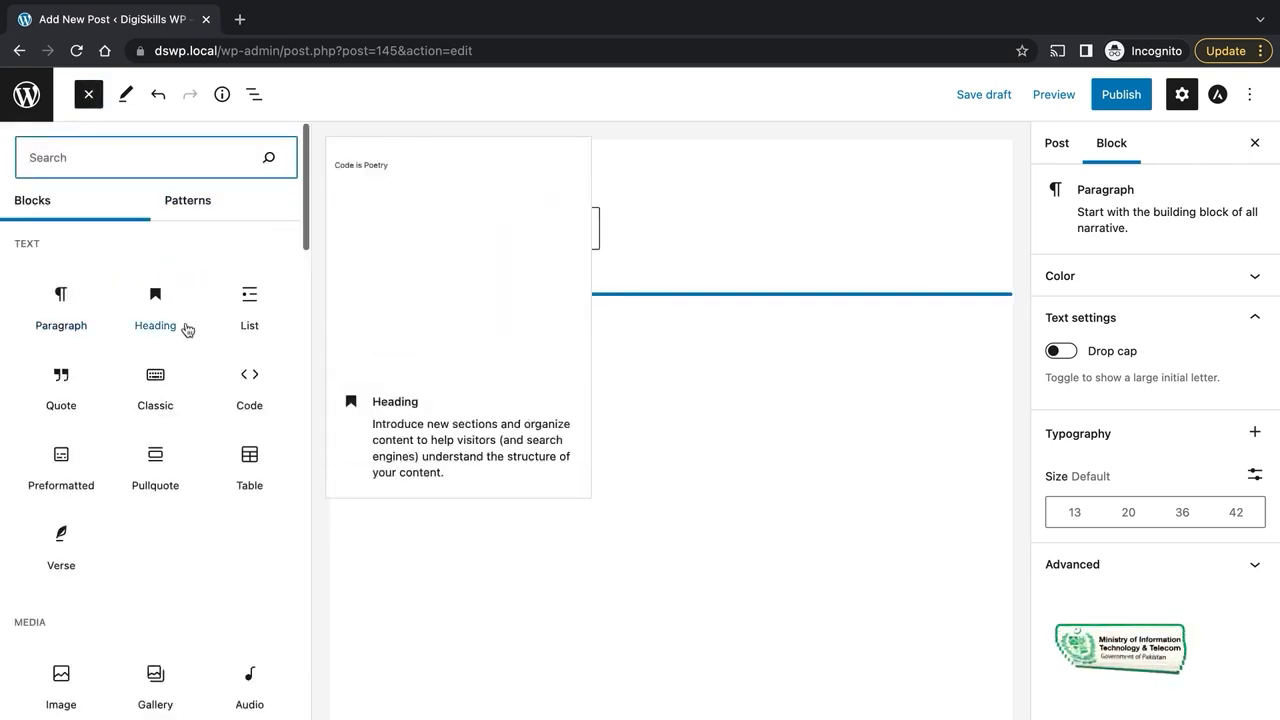
{"action": "type", "text": "ima"}
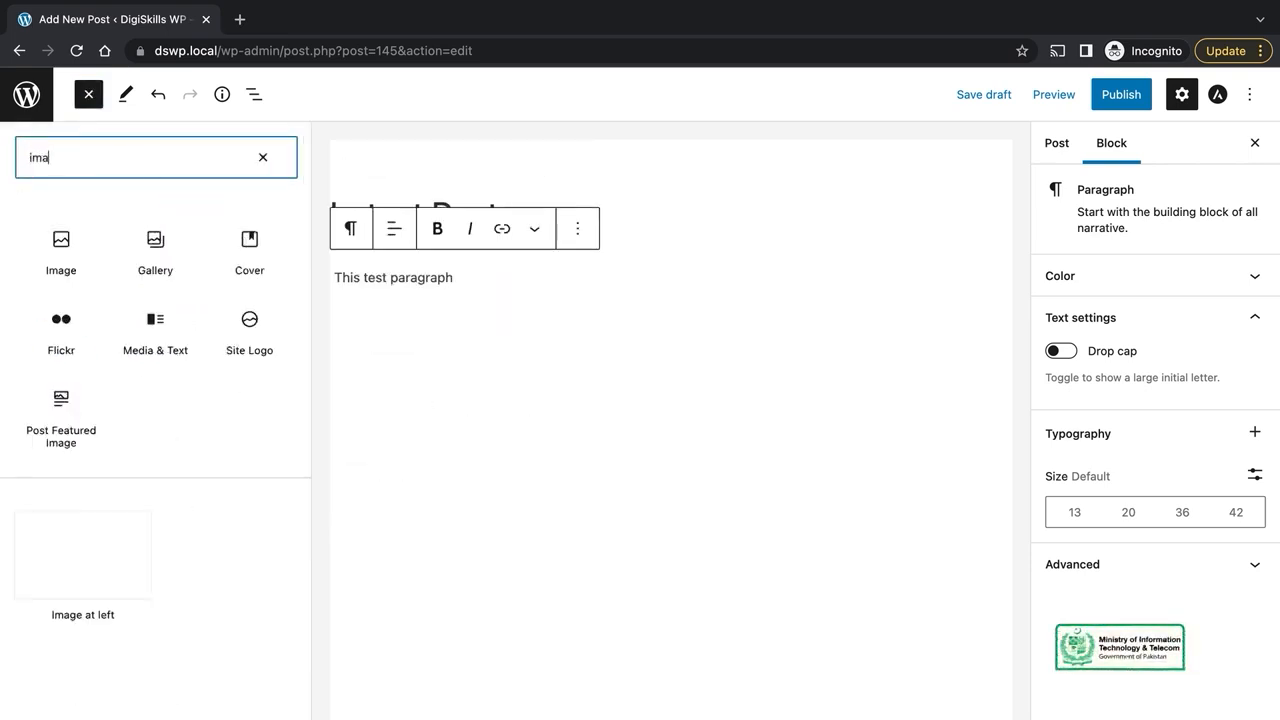
{"action": "left_click", "coordinate": [62, 258]}
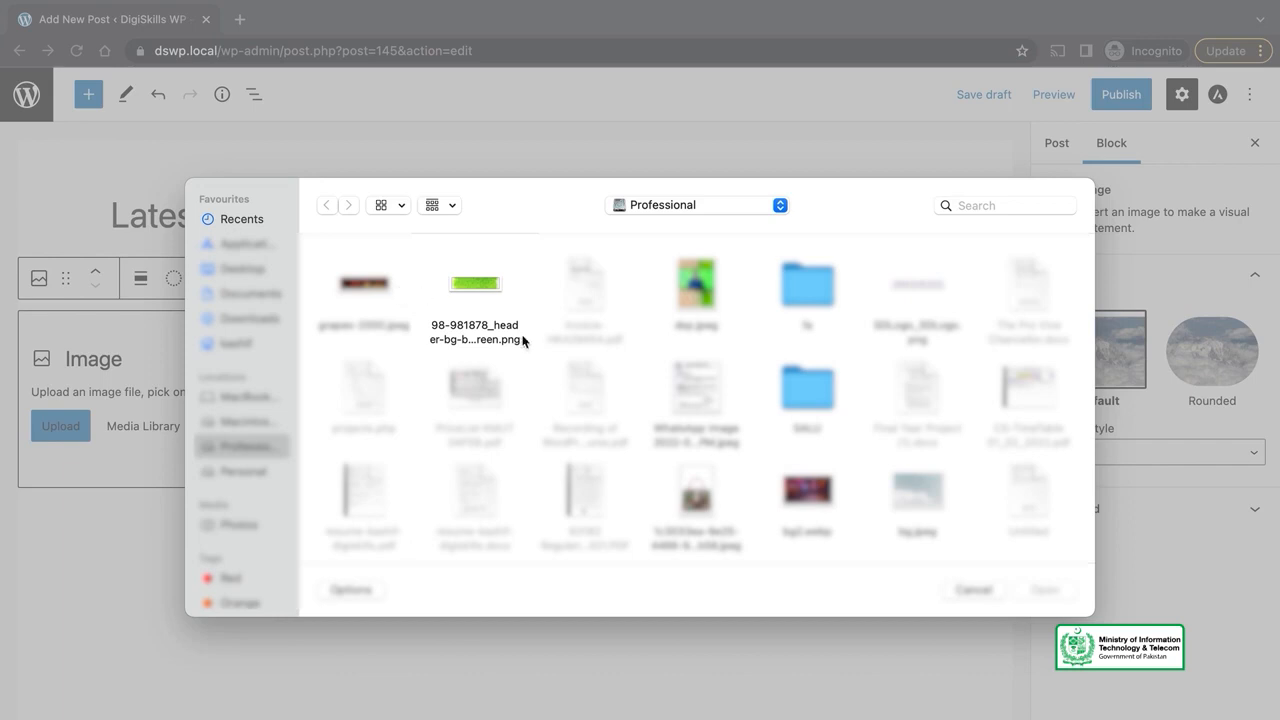
{"action": "double_click", "coordinate": [453, 280]}
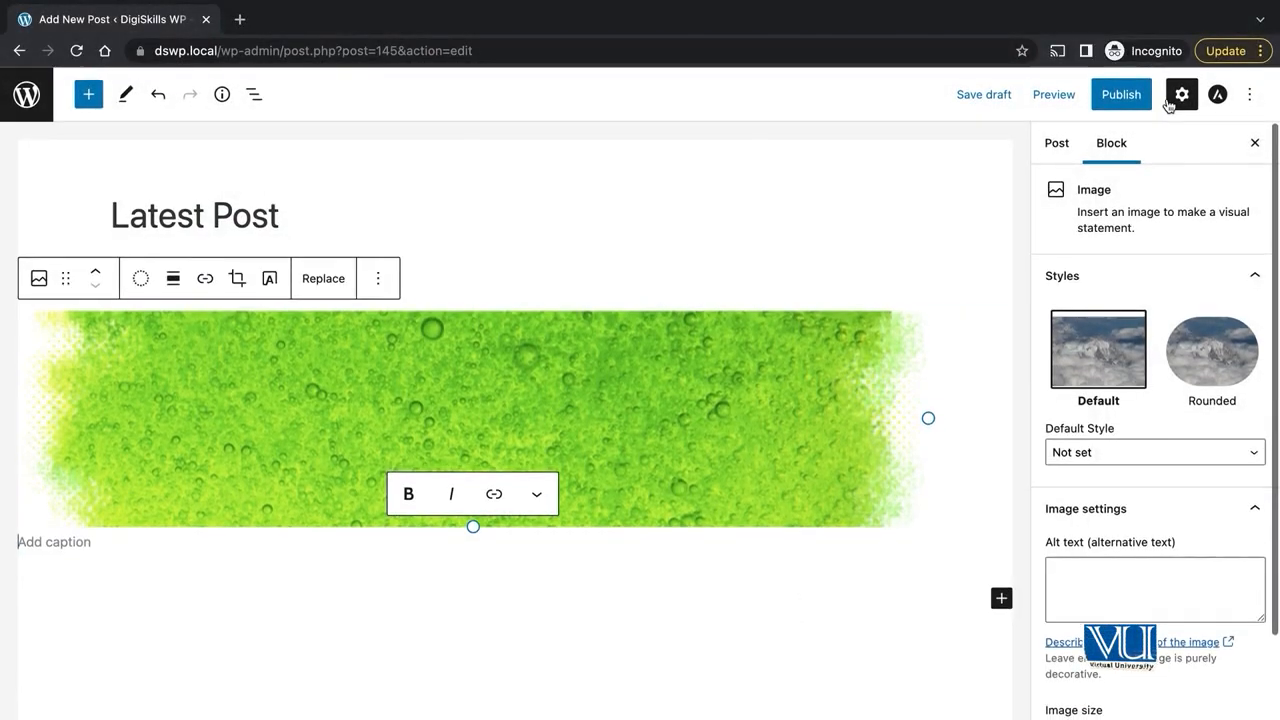
{"action": "left_click", "coordinate": [1128, 93]}
{"action": "left_click", "coordinate": [1128, 93]}
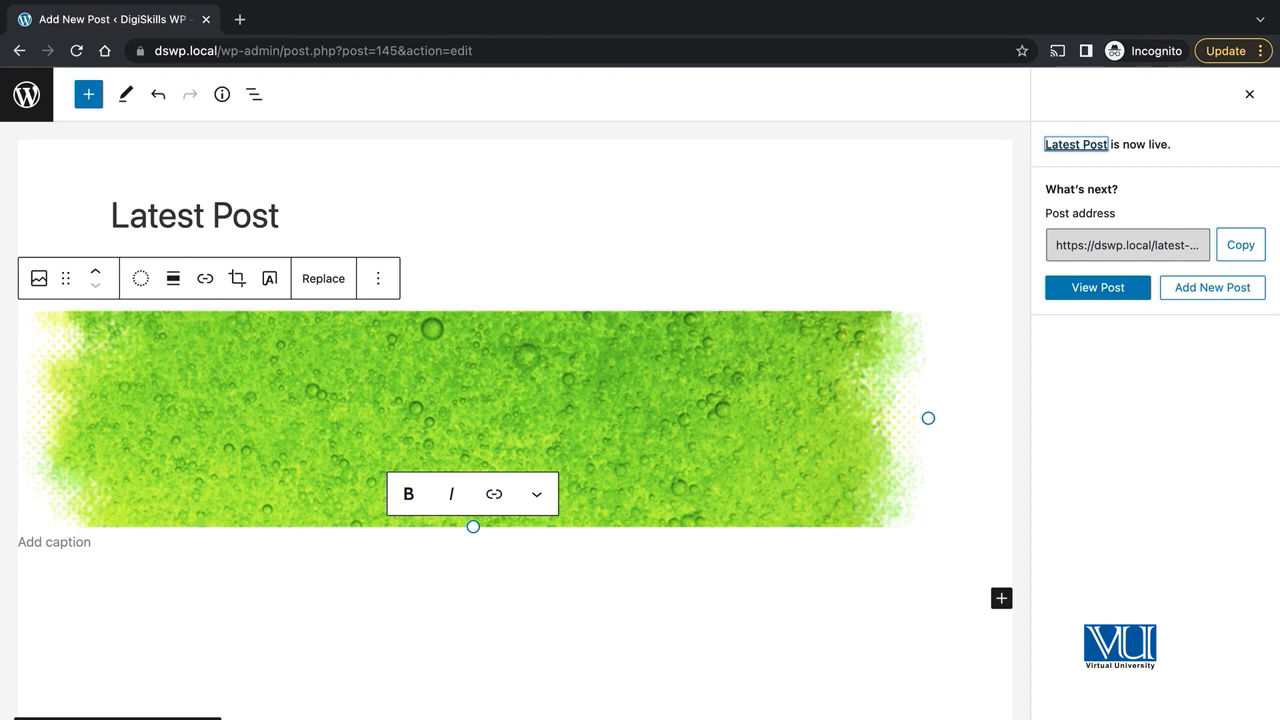
- Open the published post in a new tab, go to the site's home page and scroll through it
{"action": "left_click", "coordinate": [318, 26]}
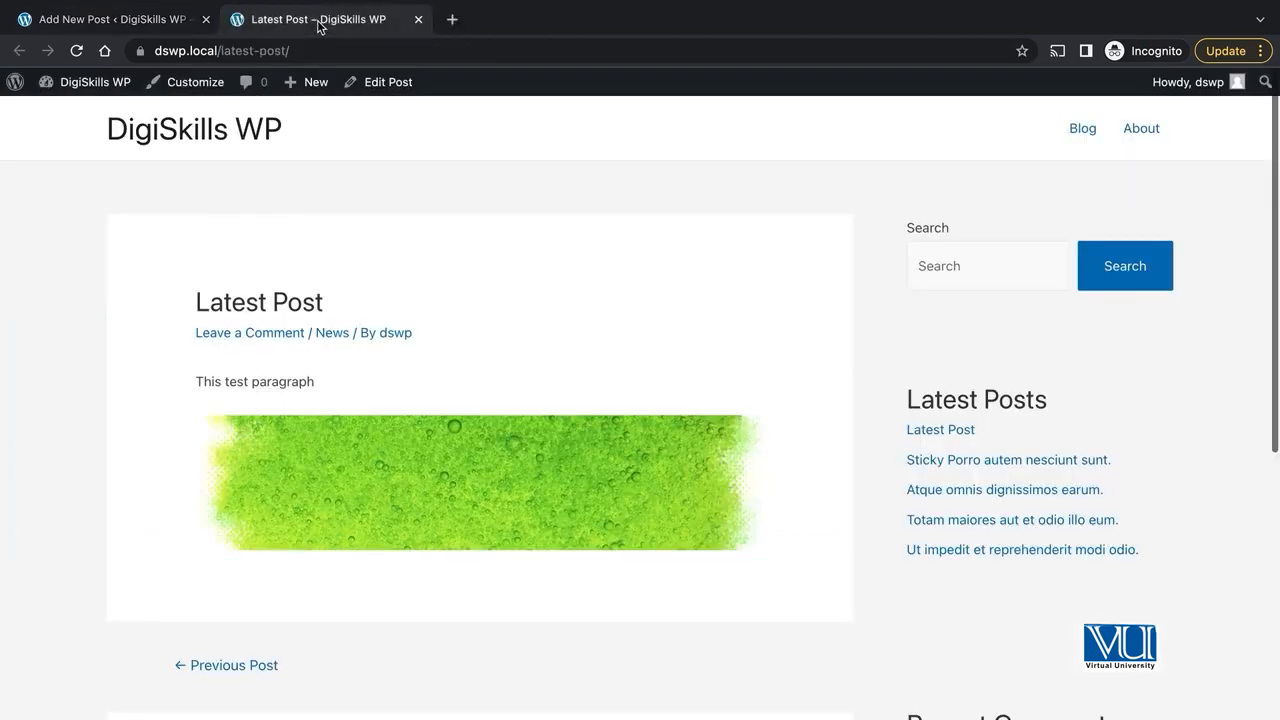
{"action": "left_click", "coordinate": [209, 126]}
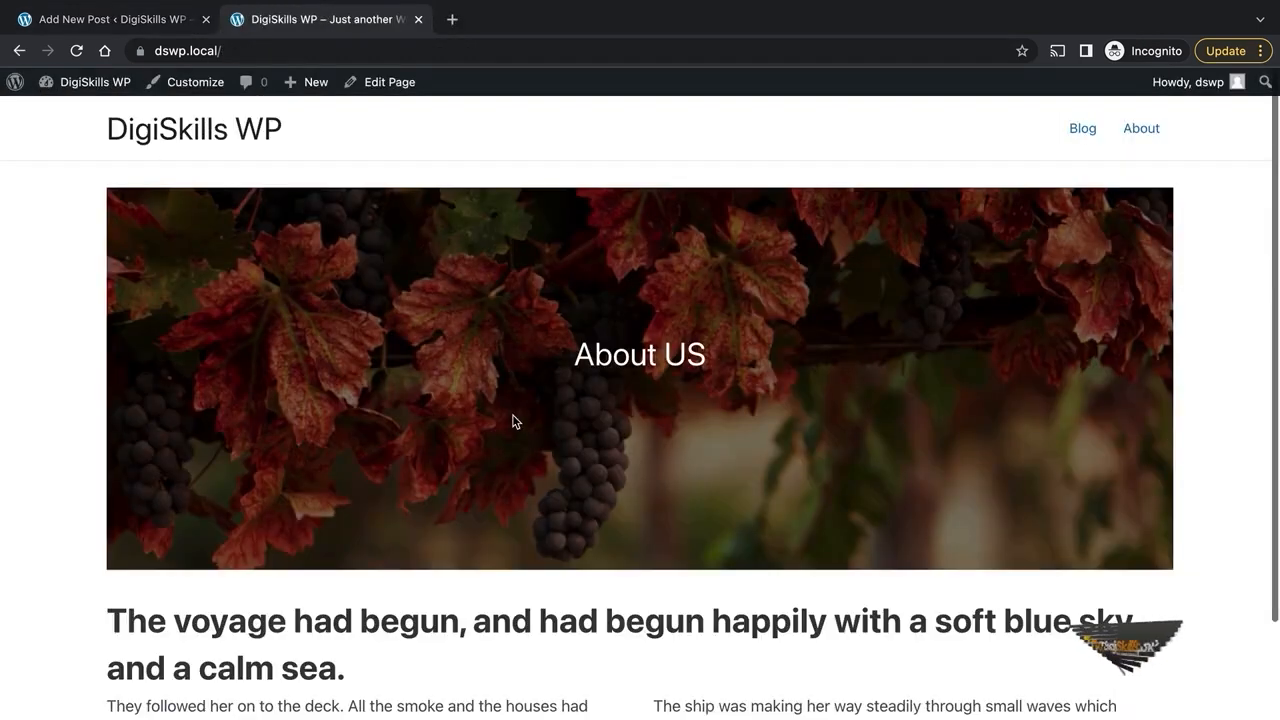
{"action": "scroll", "coordinate": [617, 337], "scroll_direction": "down", "scroll_amount": 1}
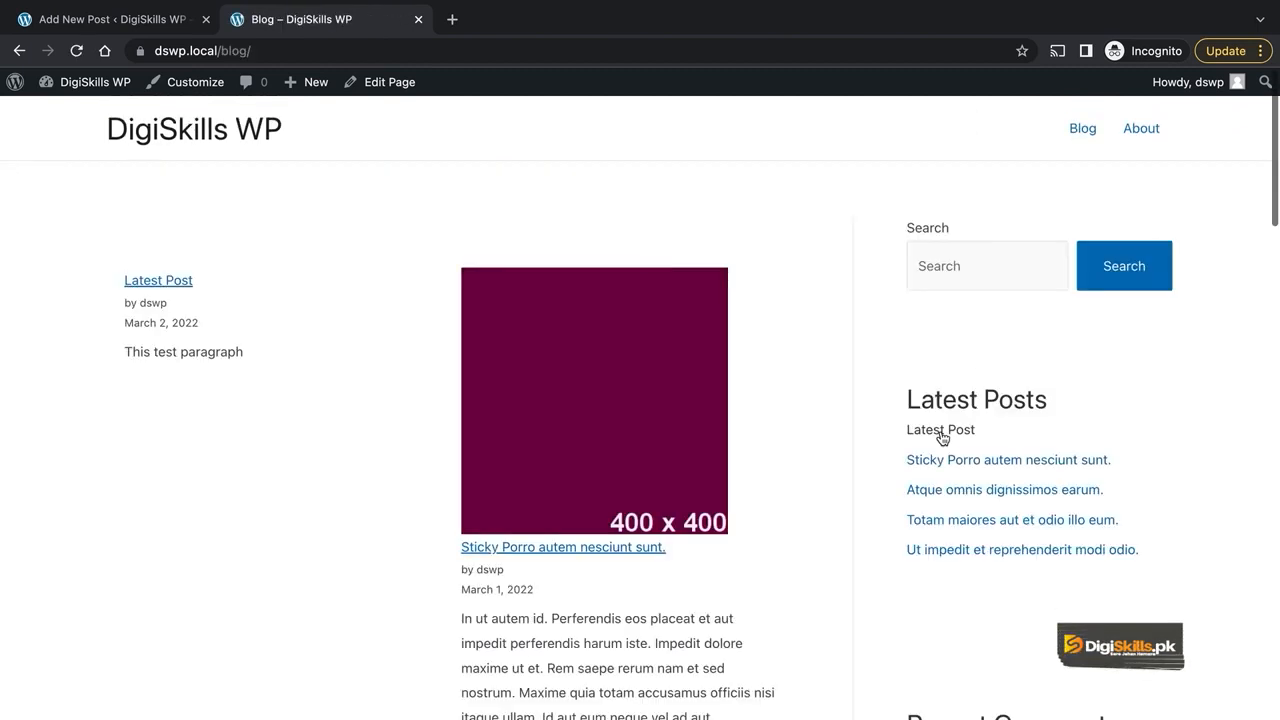
{"action": "scroll", "coordinate": [930, 420], "scroll_direction": "down", "scroll_amount": 1}
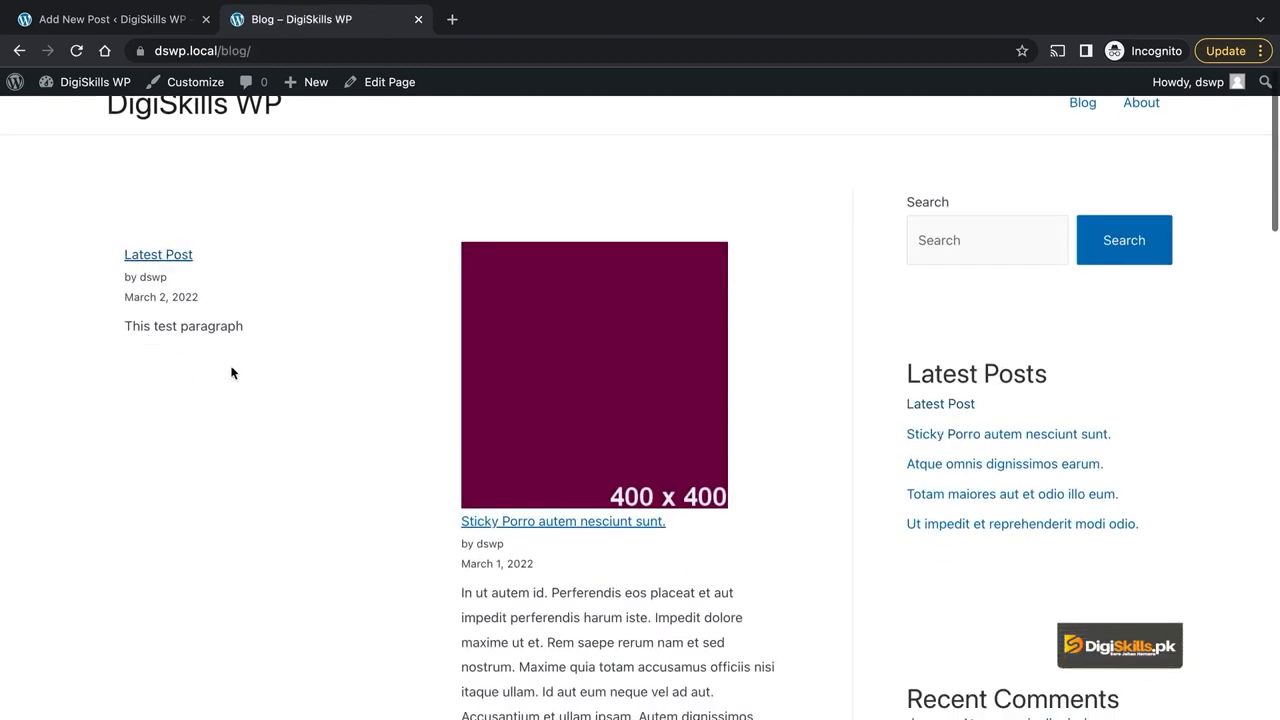
{"action": "scroll", "coordinate": [231, 372], "scroll_direction": "up", "scroll_amount": 1}
{"action": "scroll", "coordinate": [231, 372], "scroll_direction": "down", "scroll_amount": 6}
{"action": "scroll", "coordinate": [231, 372], "scroll_direction": "up", "scroll_amount": 3}
{"action": "scroll", "coordinate": [657, 406], "scroll_direction": "up", "scroll_amount": 2}
{"action": "scroll", "coordinate": [659, 404], "scroll_direction": "down", "scroll_amount": 2}
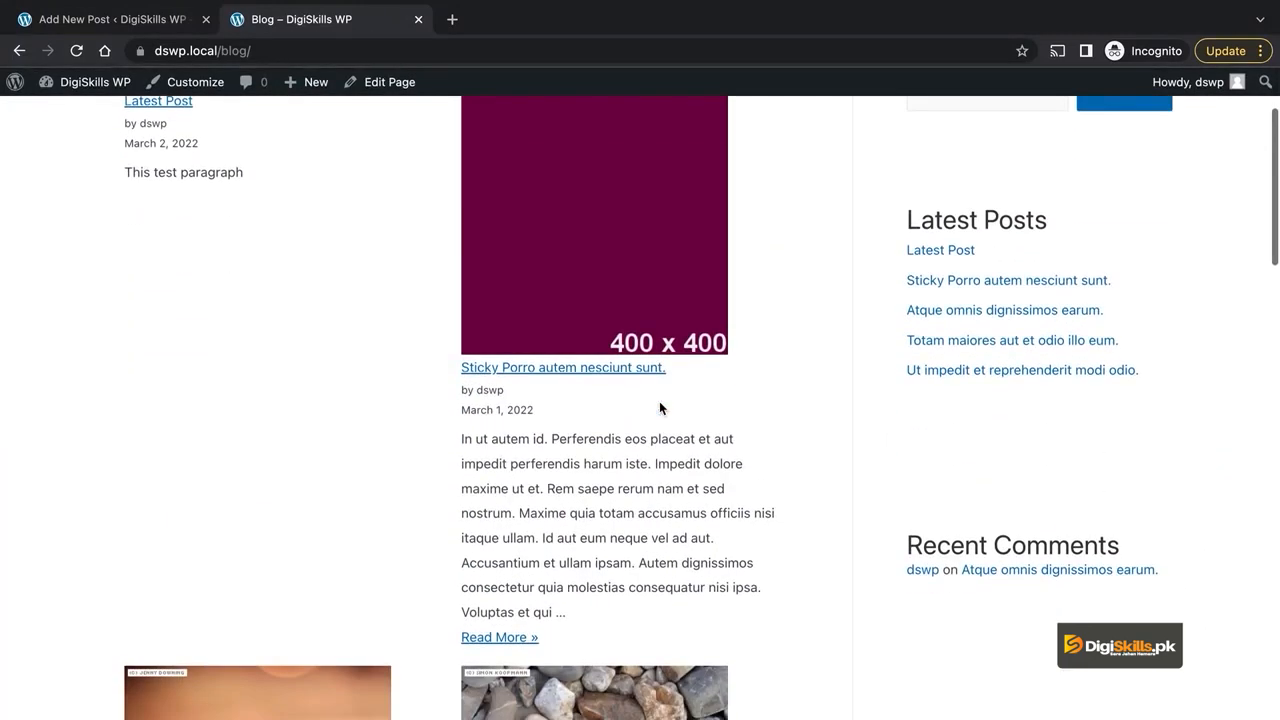
{"action": "scroll", "coordinate": [556, 266], "scroll_direction": "up", "scroll_amount": 1}
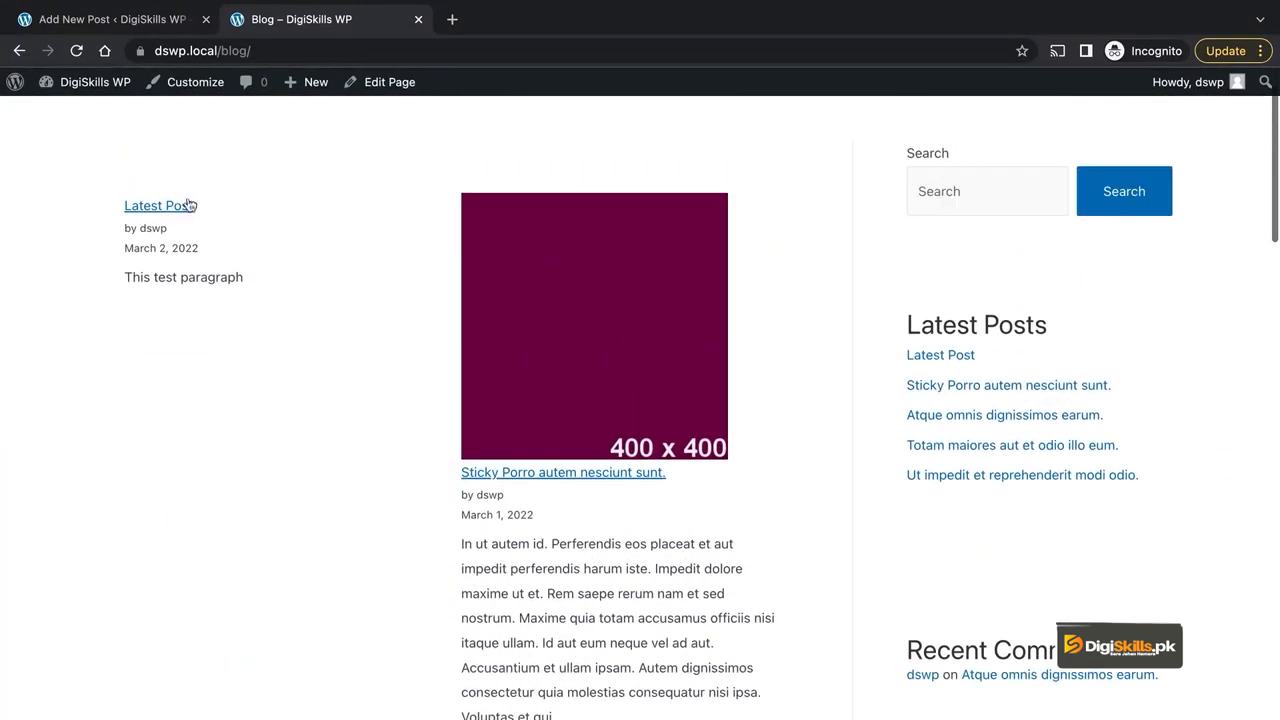
{"action": "scroll", "coordinate": [417, 386], "scroll_direction": "down", "scroll_amount": 2}
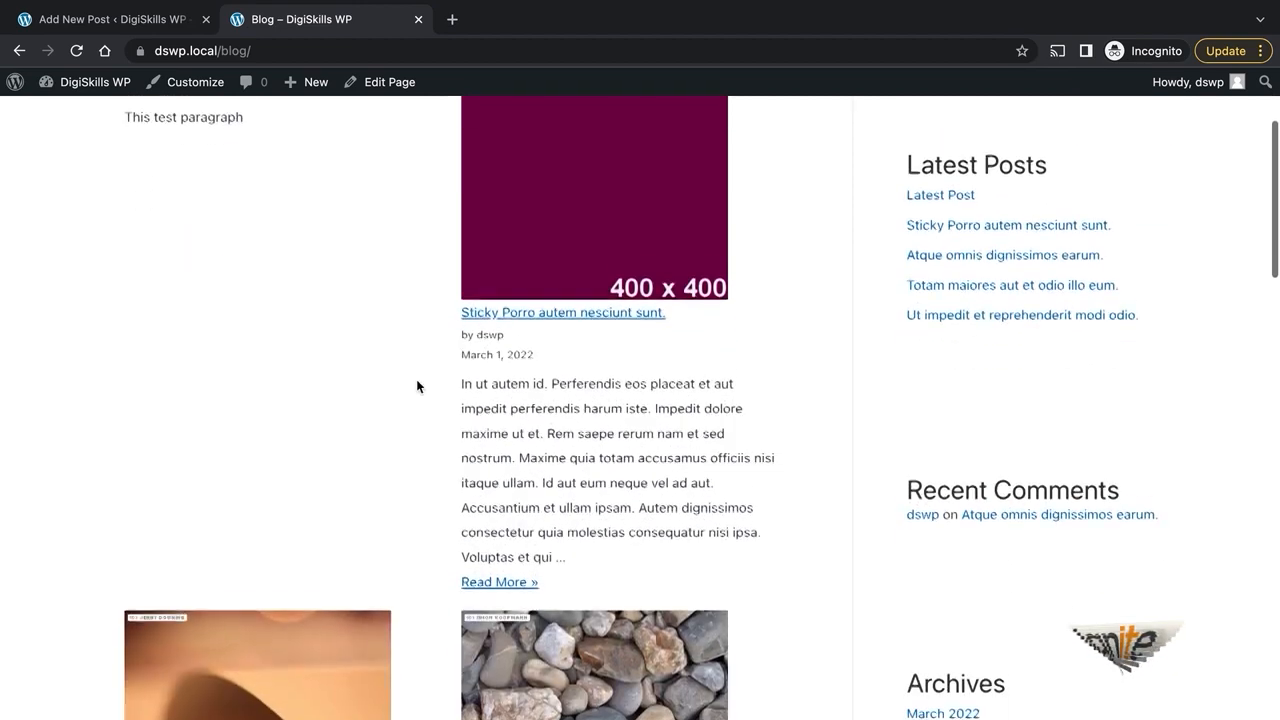
{"action": "scroll", "coordinate": [417, 386], "scroll_direction": "up", "scroll_amount": 2}
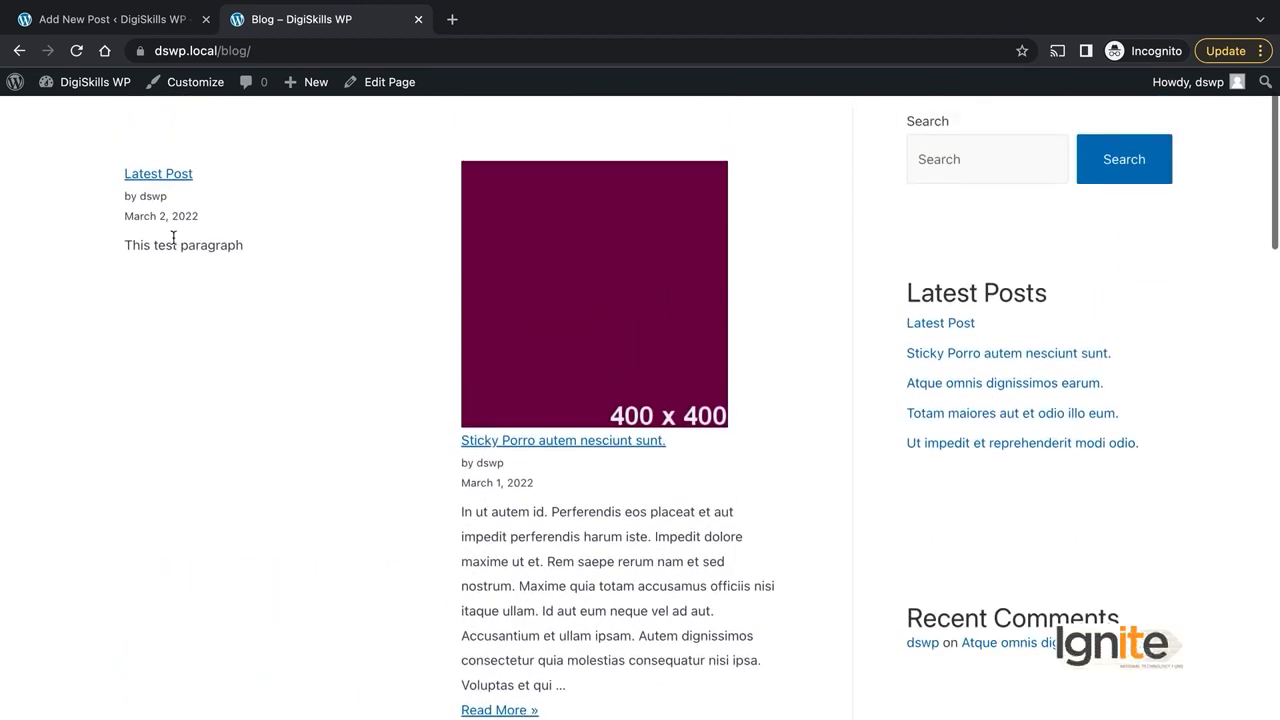
{"action": "scroll", "coordinate": [377, 271], "scroll_direction": "up", "scroll_amount": 1}
- In the Featured image panel, pick thumb-2.jpg from the media library
{"action": "left_click", "coordinate": [133, 14]}
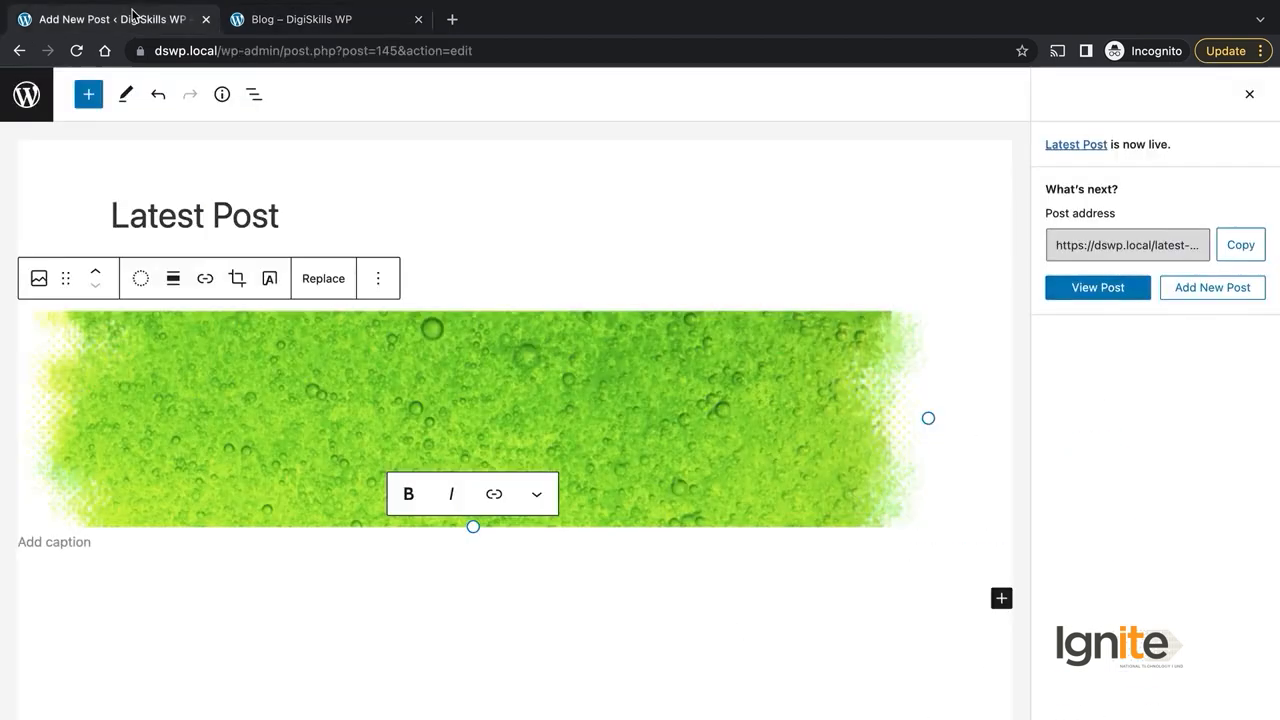
{"action": "left_click", "coordinate": [1249, 94]}
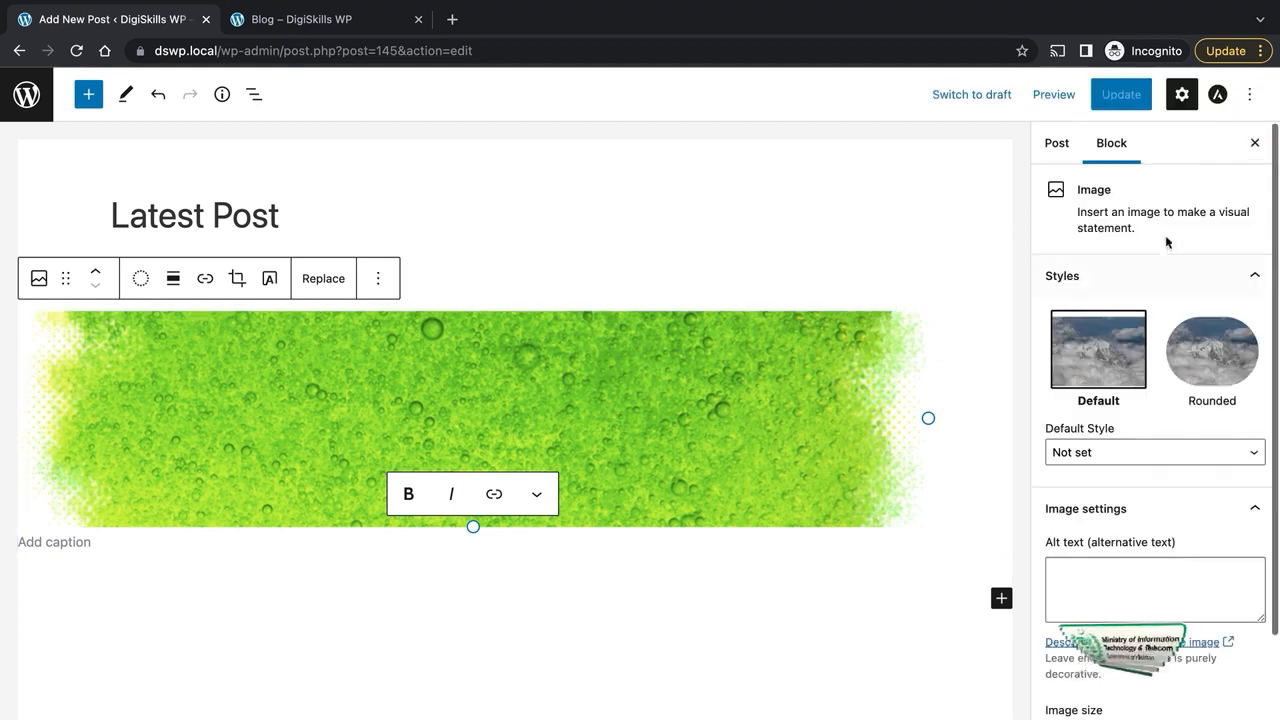
{"action": "left_click", "coordinate": [1052, 143]}
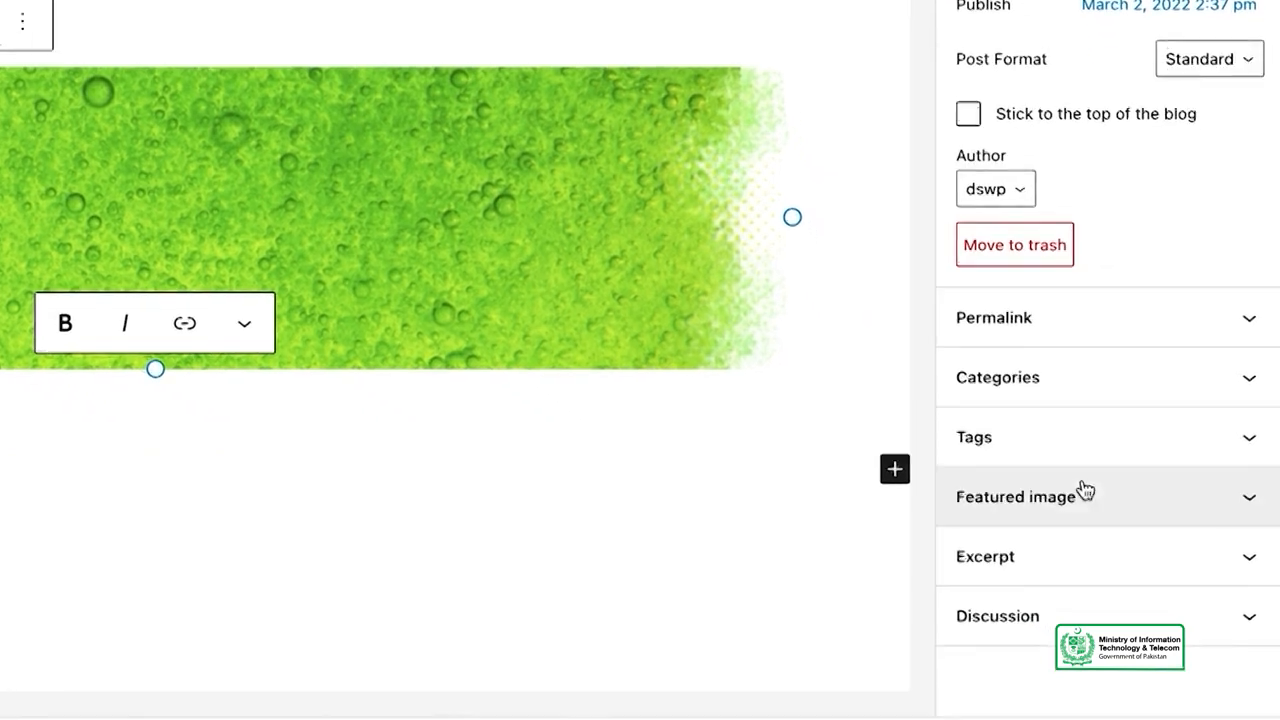
{"action": "left_click", "coordinate": [1135, 621]}
{"action": "scroll", "coordinate": [1160, 504], "scroll_direction": "down", "scroll_amount": 1}
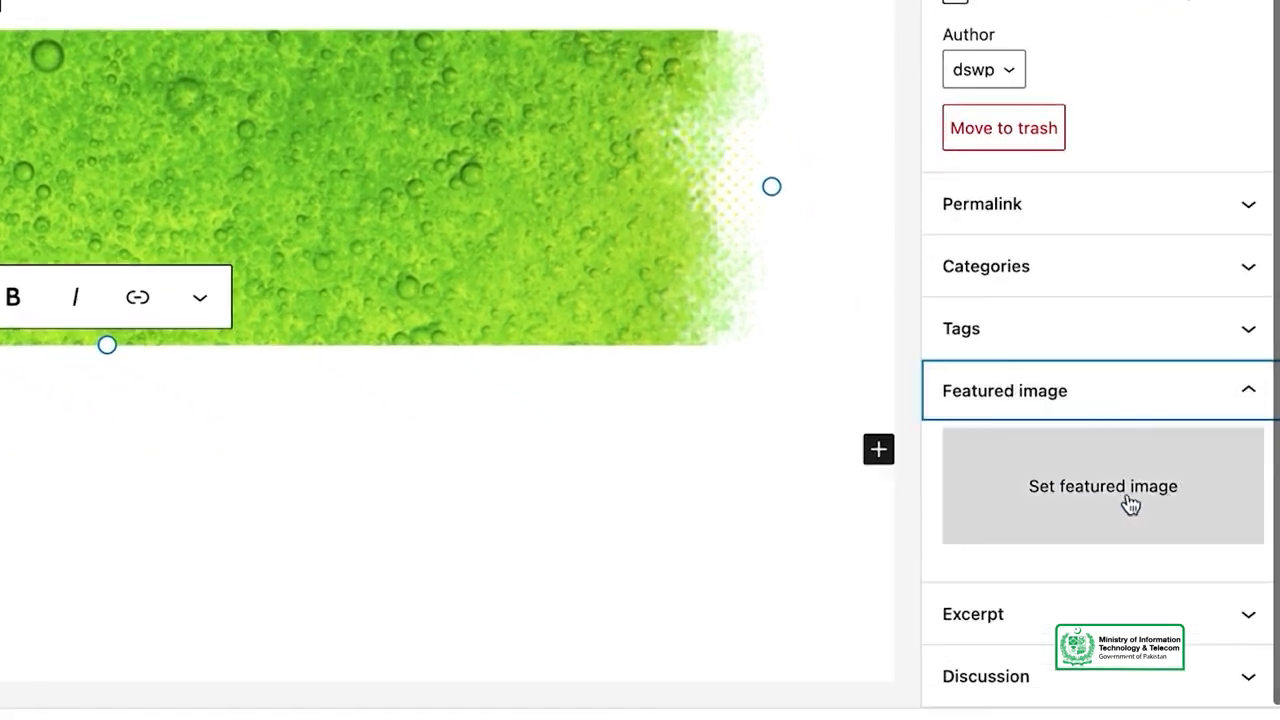
{"action": "left_click", "coordinate": [1122, 505]}
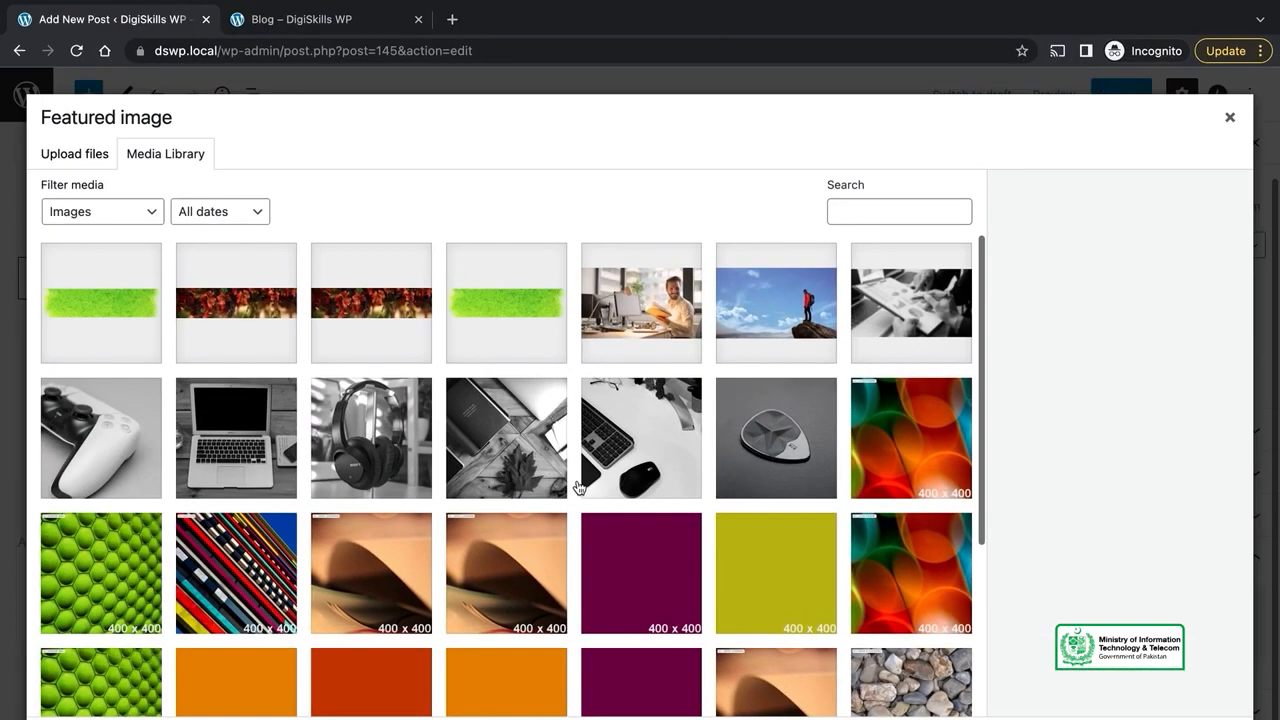
{"action": "scroll", "coordinate": [578, 487], "scroll_direction": "down", "scroll_amount": 3}
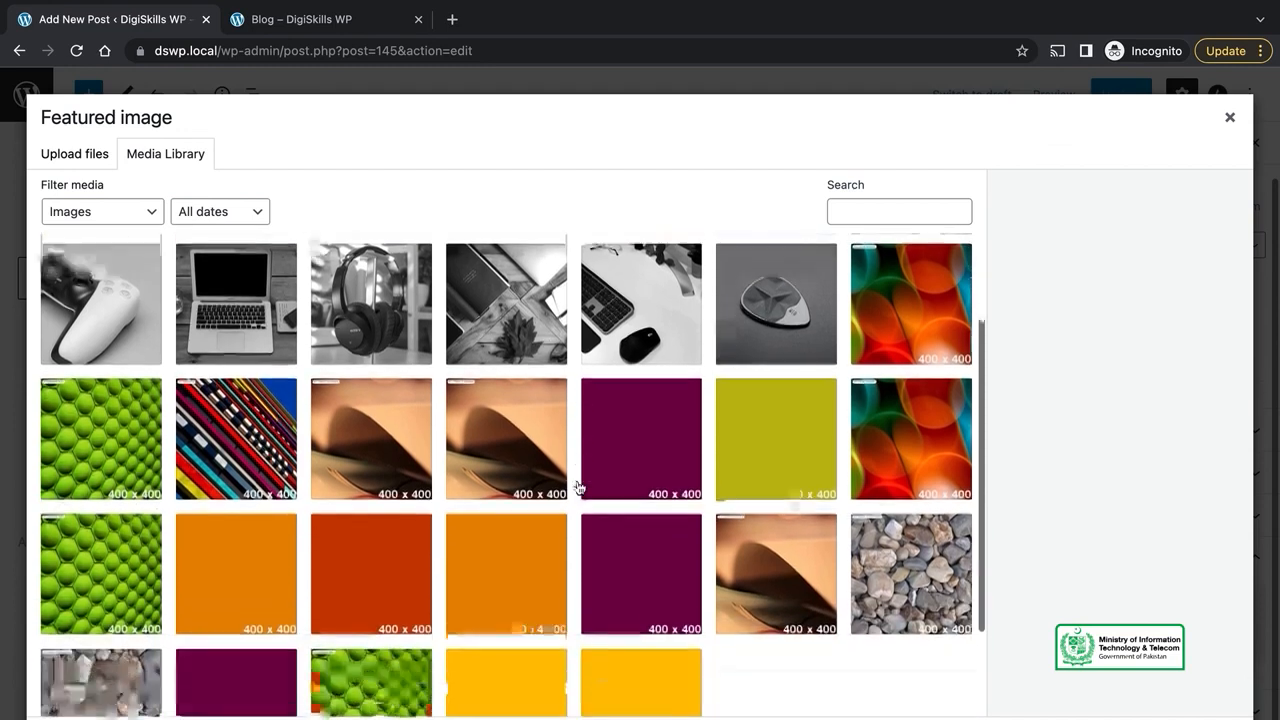
{"action": "scroll", "coordinate": [578, 487], "scroll_direction": "up", "scroll_amount": 3}
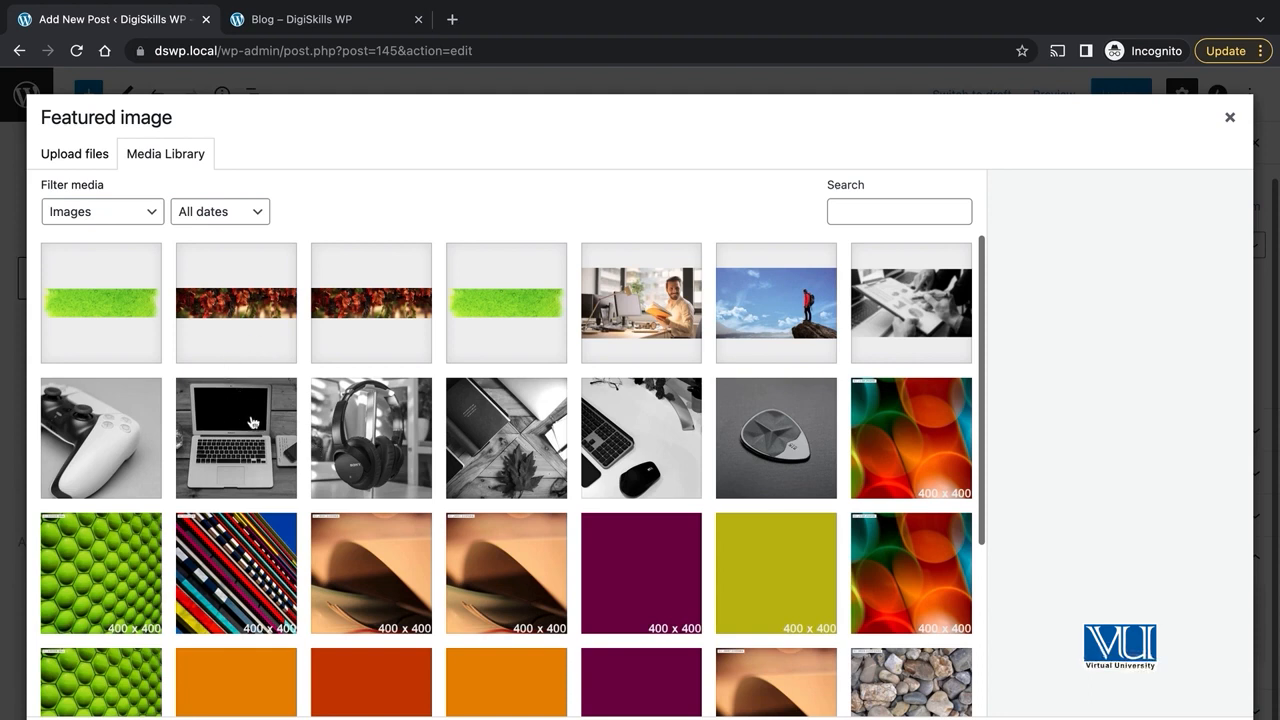
{"action": "left_click", "coordinate": [768, 437]}
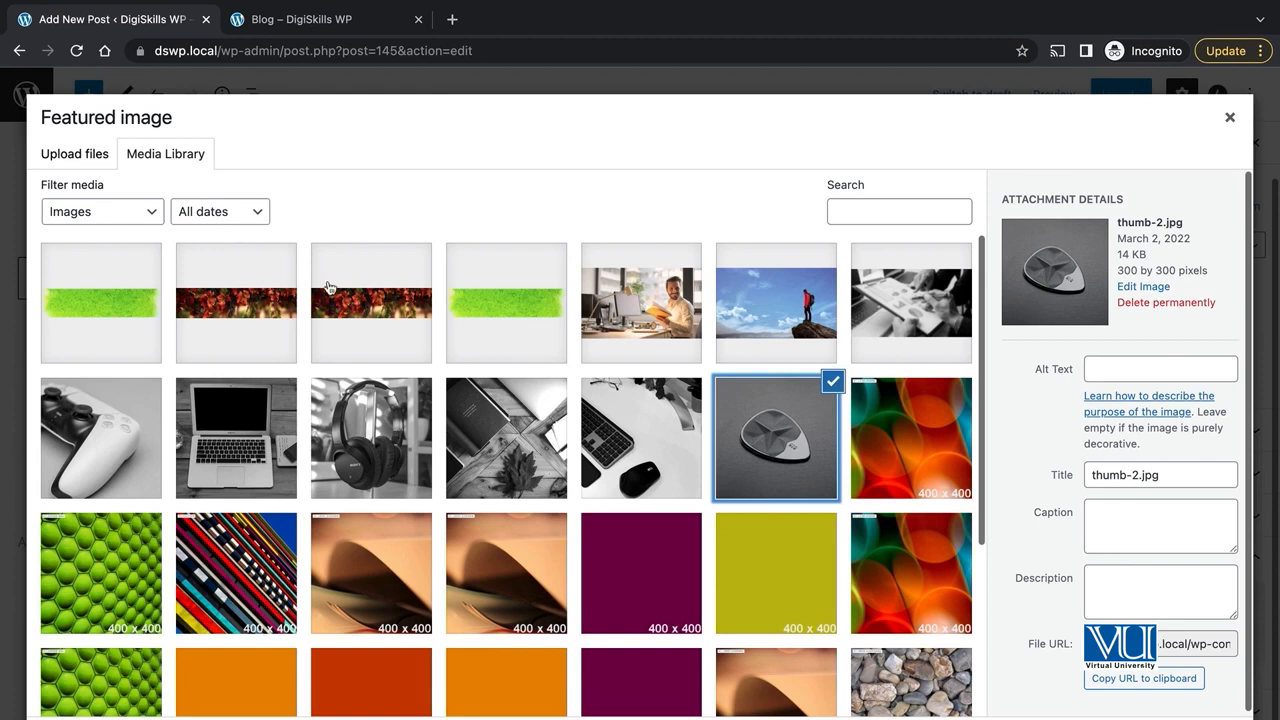
{"action": "left_click", "coordinate": [76, 157]}
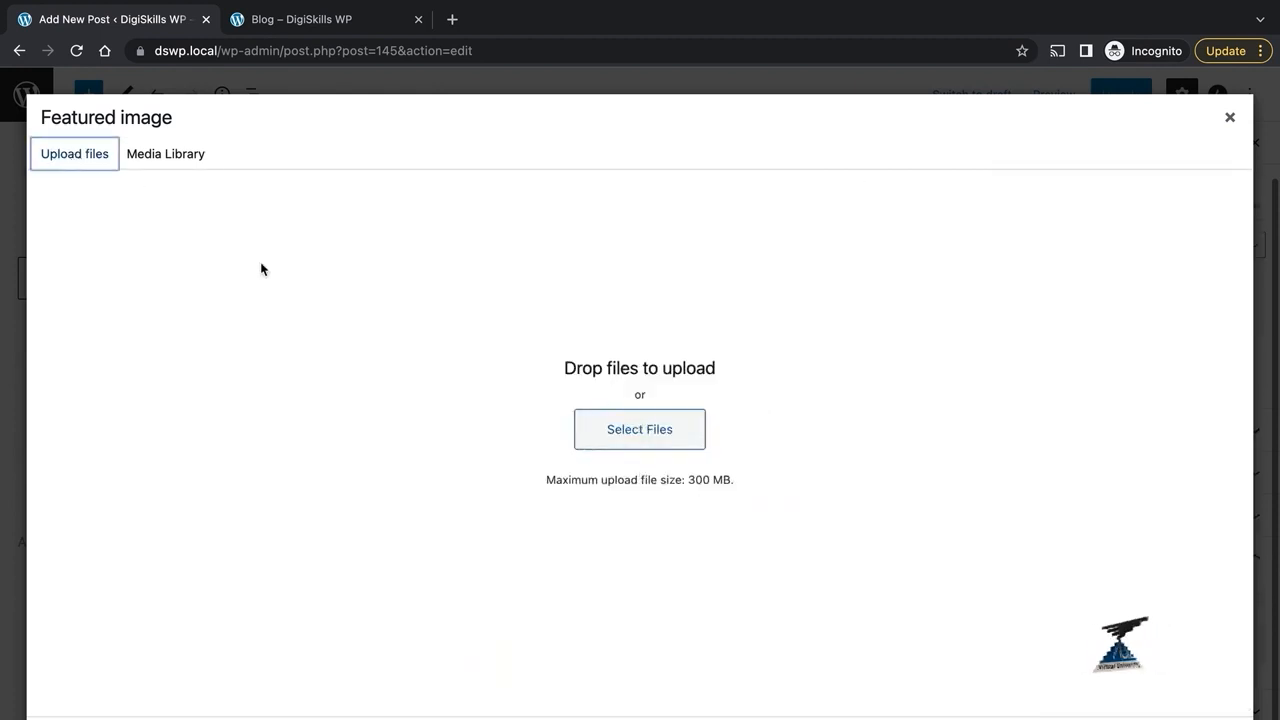
{"action": "left_click", "coordinate": [164, 152]}
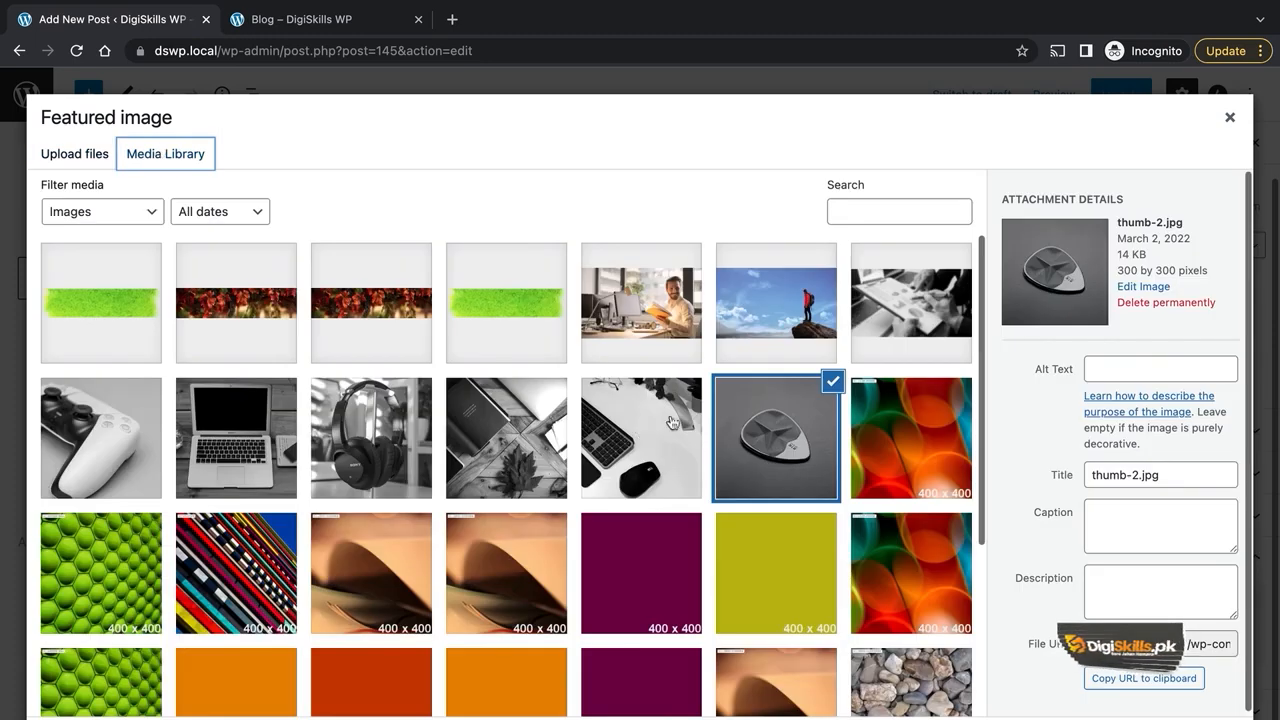
- Apply thumb-2.jpg as the featured image and save the post
{"action": "left_click", "coordinate": [1168, 719]}
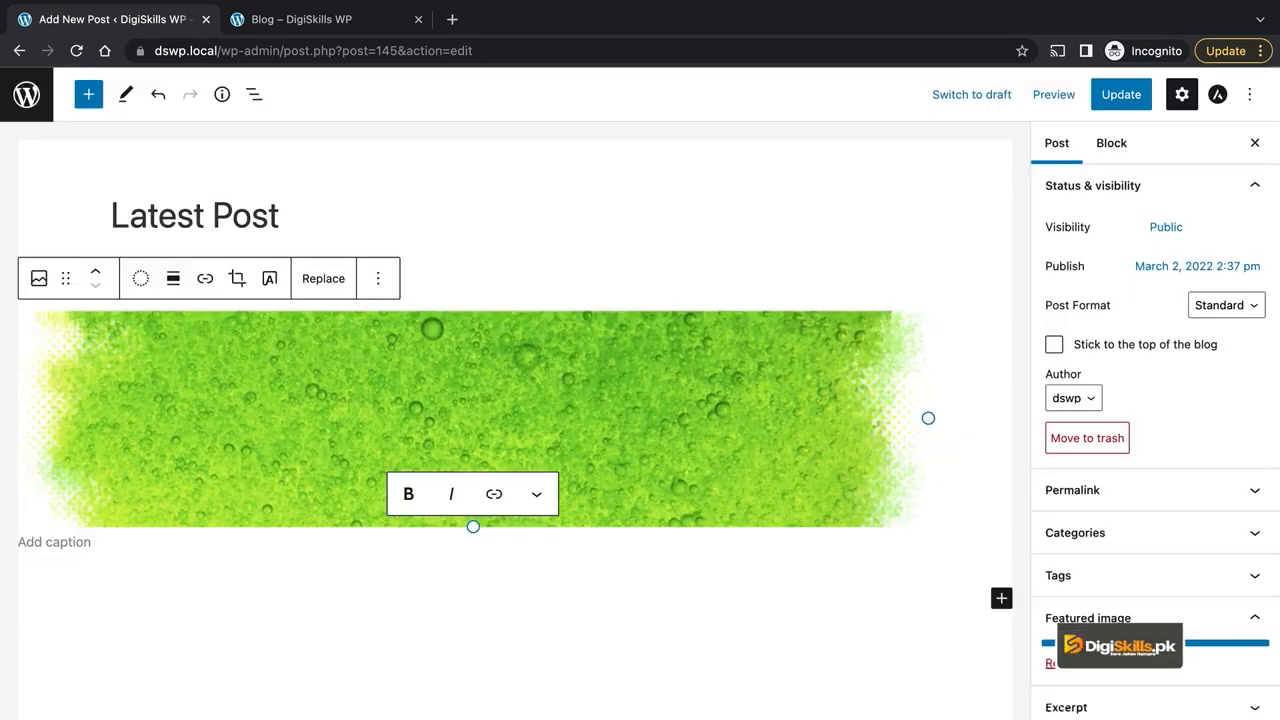
{"action": "scroll", "coordinate": [1183, 503], "scroll_direction": "down", "scroll_amount": 2}
{"action": "scroll", "coordinate": [1180, 503], "scroll_direction": "up", "scroll_amount": 2}
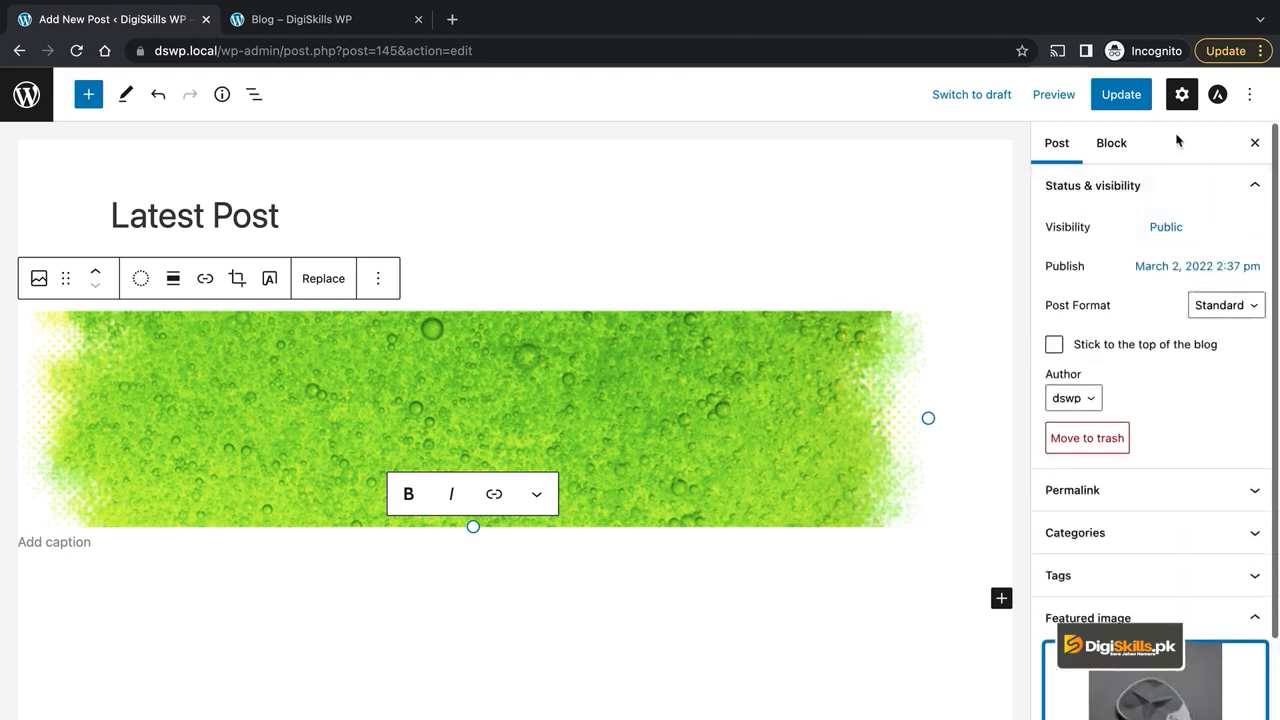
{"action": "left_click", "coordinate": [1121, 96]}
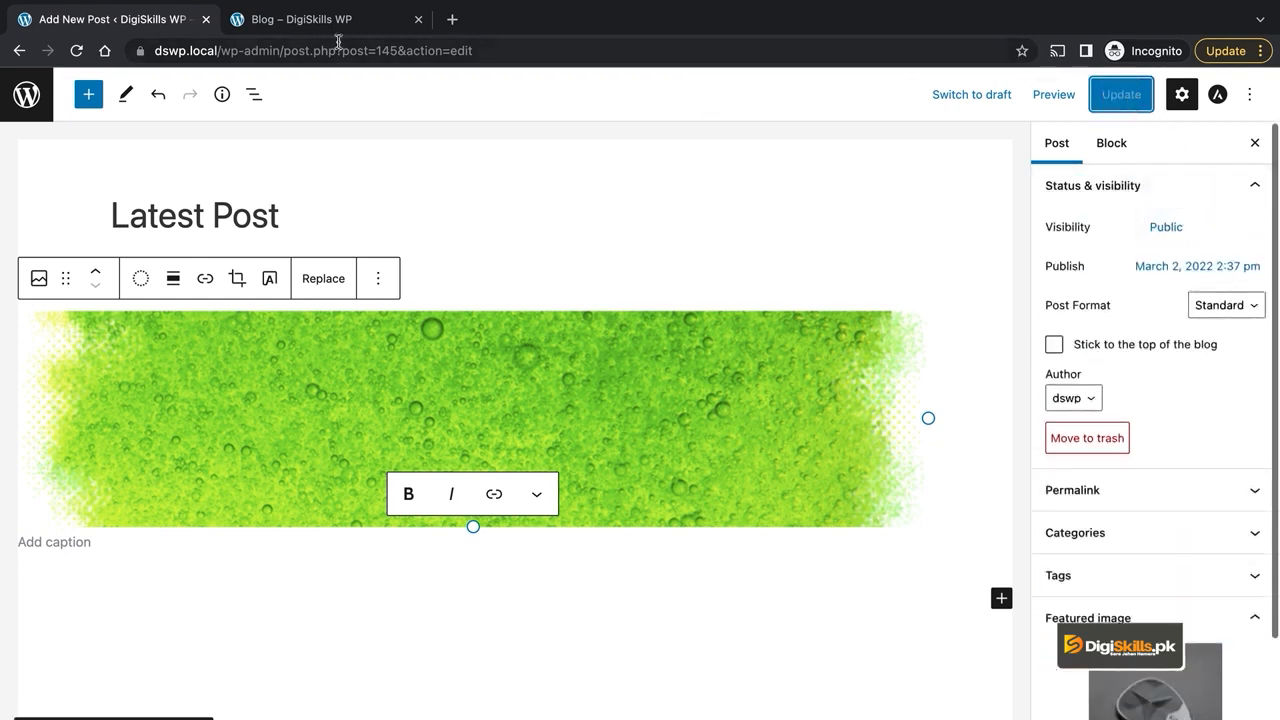
- Reload the Blog page to check the featured image, then return to the post editor
{"action": "left_click", "coordinate": [320, 26]}
{"action": "left_click", "coordinate": [75, 50]}
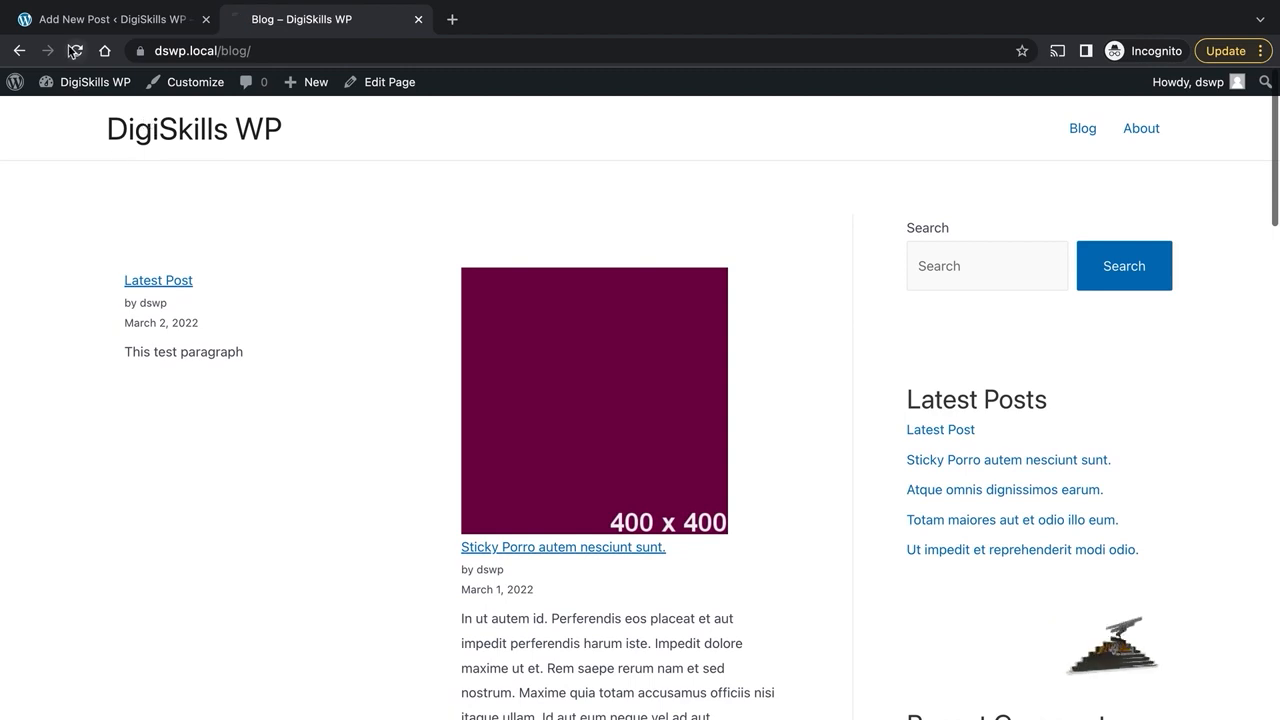
{"action": "scroll", "coordinate": [443, 405], "scroll_direction": "down", "scroll_amount": 1}
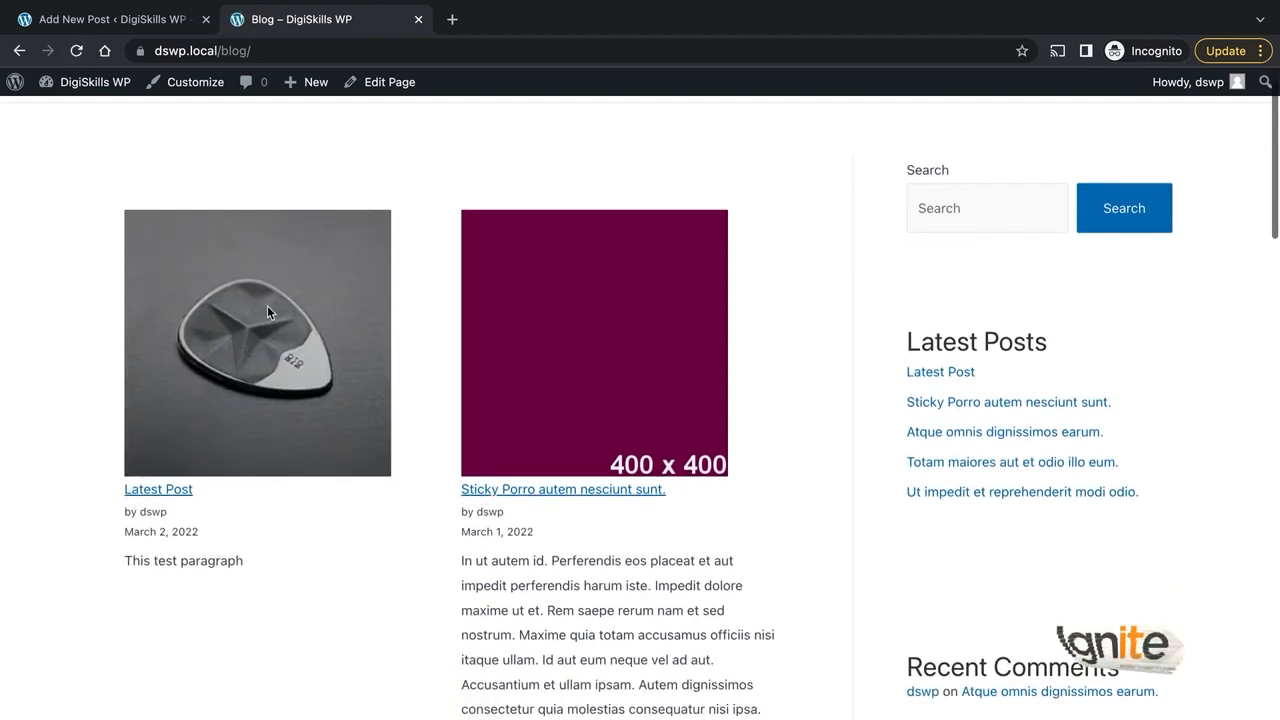
{"action": "scroll", "coordinate": [314, 375], "scroll_direction": "down", "scroll_amount": 3}
{"action": "scroll", "coordinate": [314, 375], "scroll_direction": "up", "scroll_amount": 4}
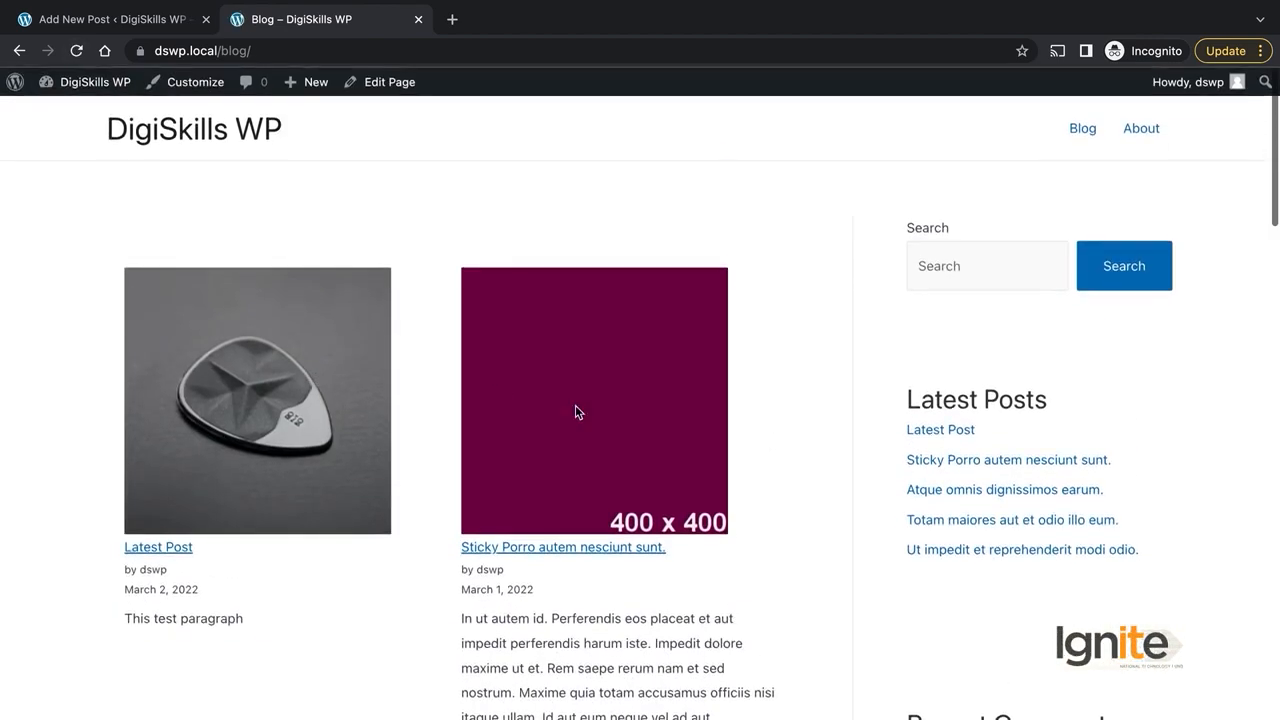
{"action": "scroll", "coordinate": [575, 410], "scroll_direction": "down", "scroll_amount": 1}
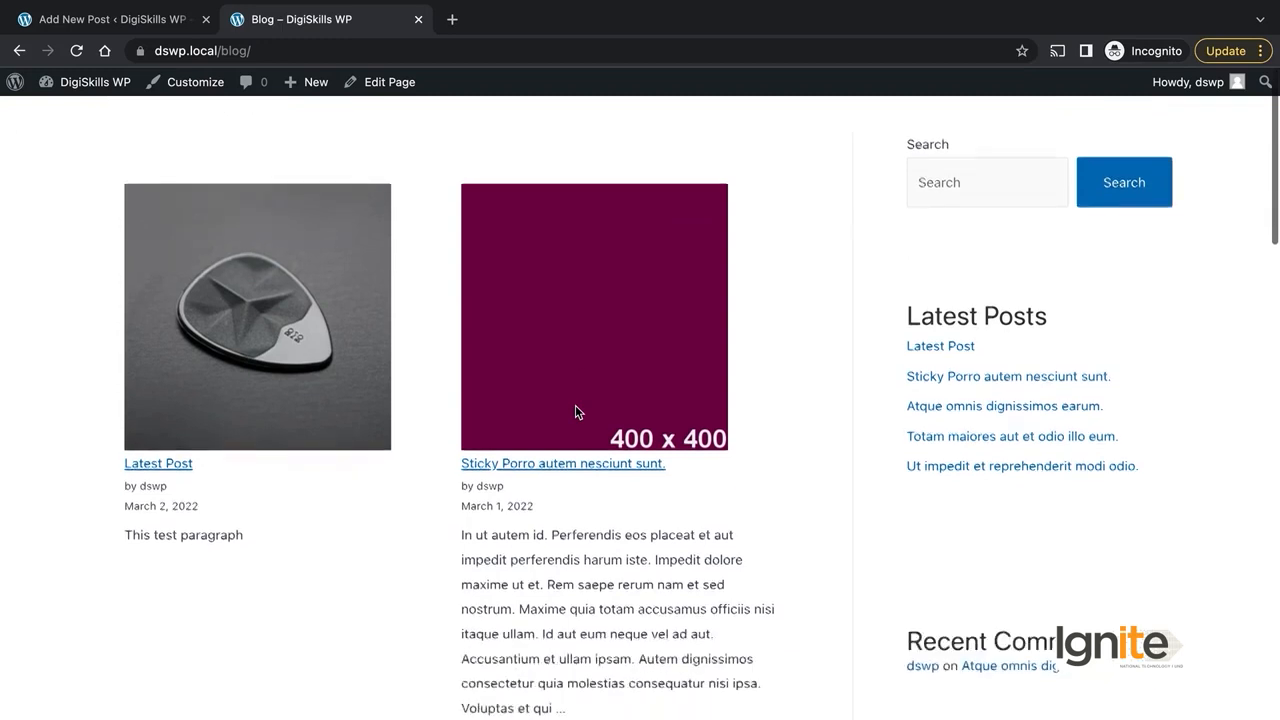
{"action": "left_click", "coordinate": [166, 22]}
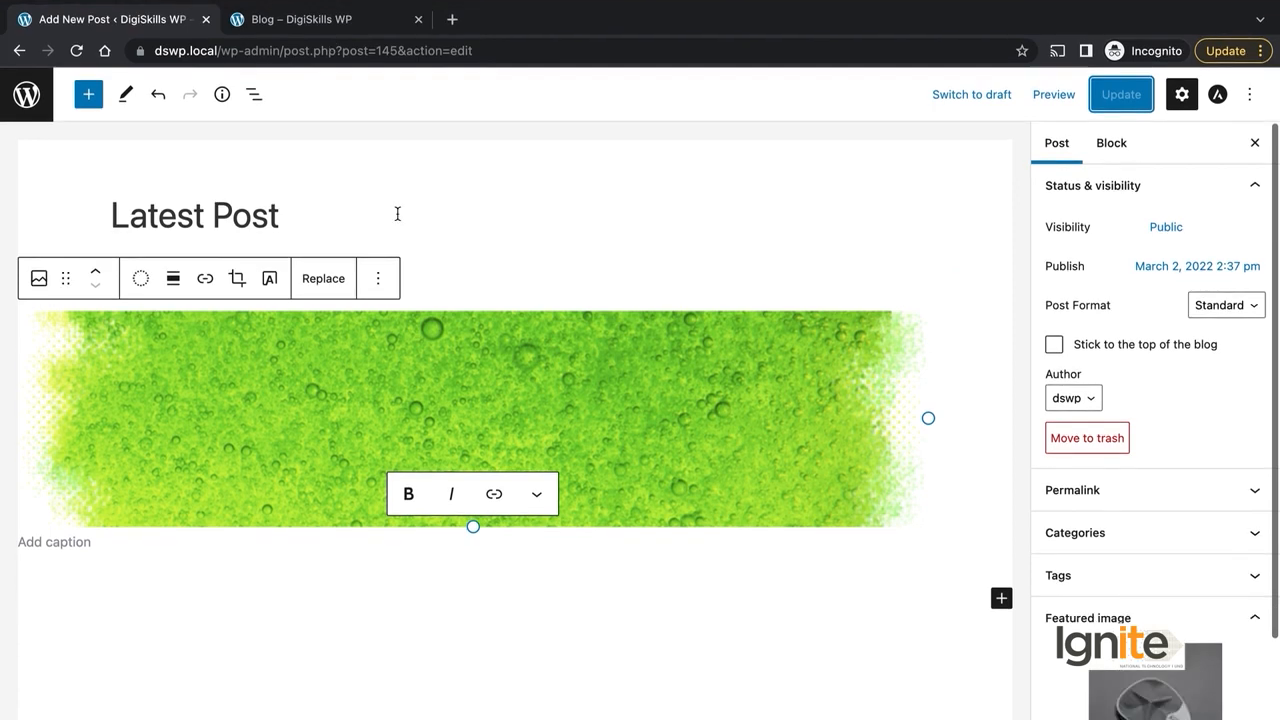
{"action": "left_click", "coordinate": [260, 20]}
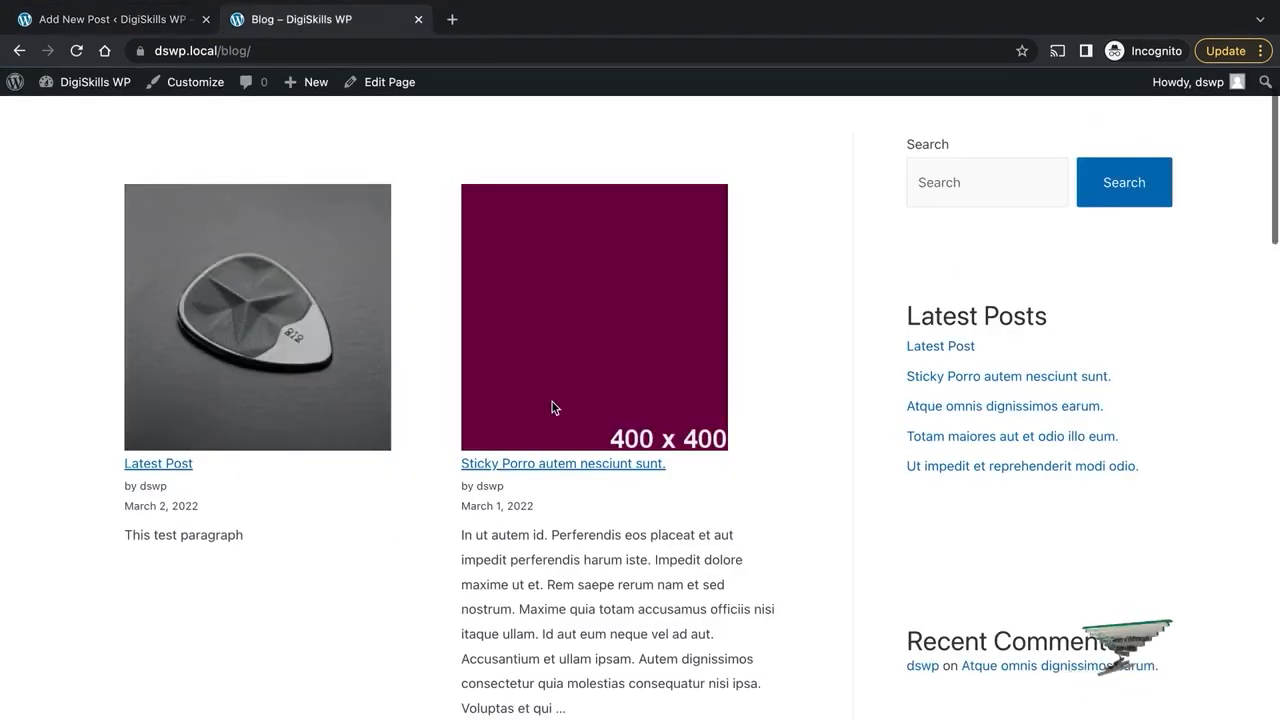
{"action": "left_click", "coordinate": [195, 21]}
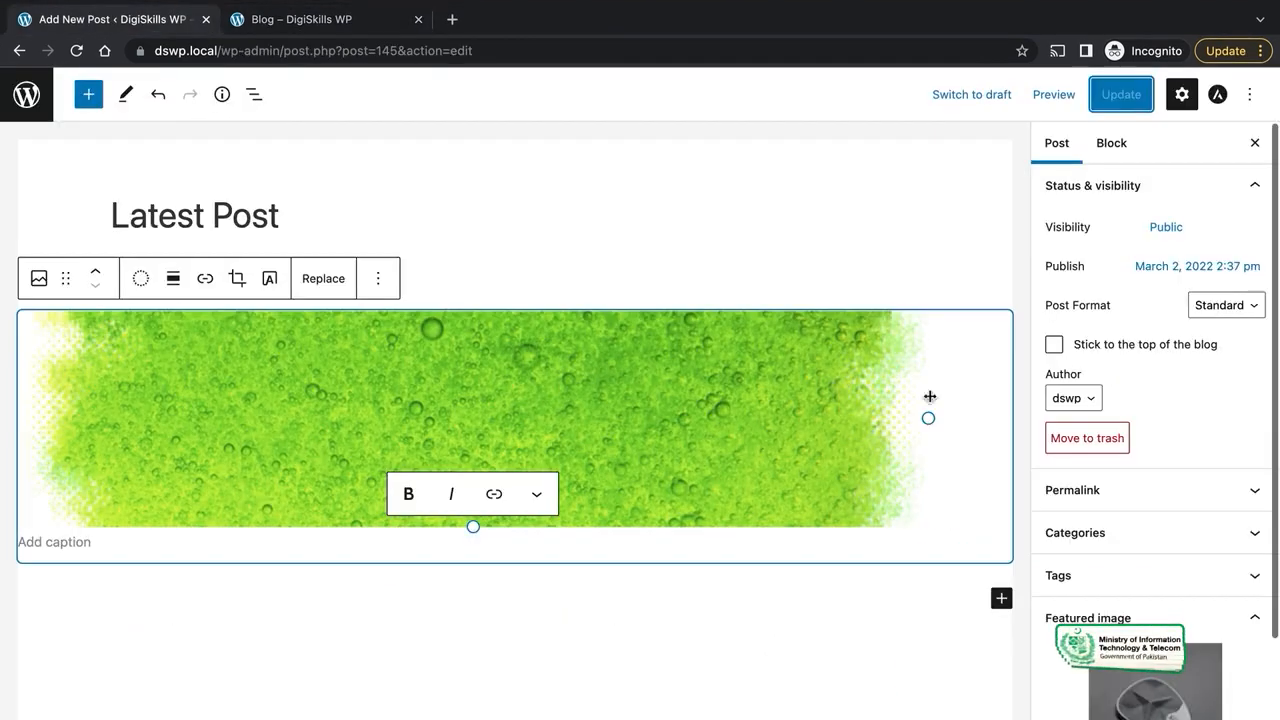
- Expand the Permalink and Categories panels in the post settings
{"action": "left_click", "coordinate": [1165, 489]}
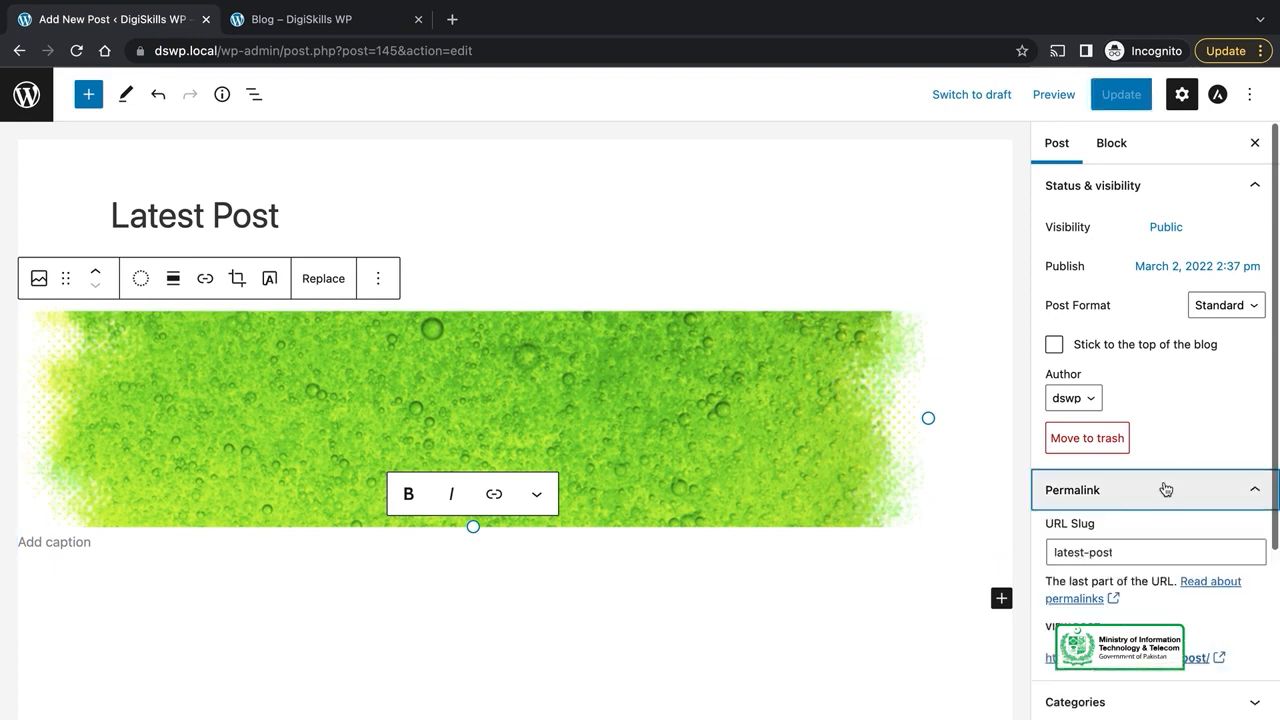
{"action": "scroll", "coordinate": [1150, 520], "scroll_direction": "down", "scroll_amount": 2}
{"action": "left_click", "coordinate": [1131, 595]}
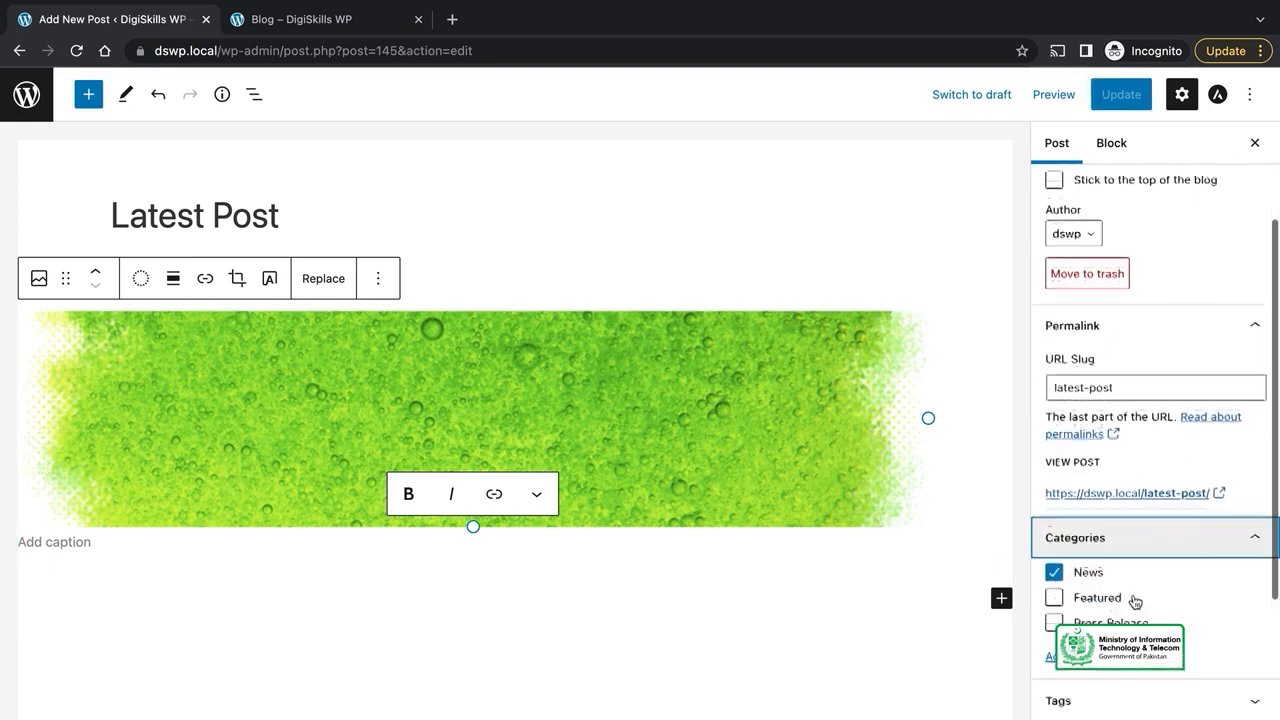
{"action": "scroll", "coordinate": [1136, 602], "scroll_direction": "down", "scroll_amount": 3}
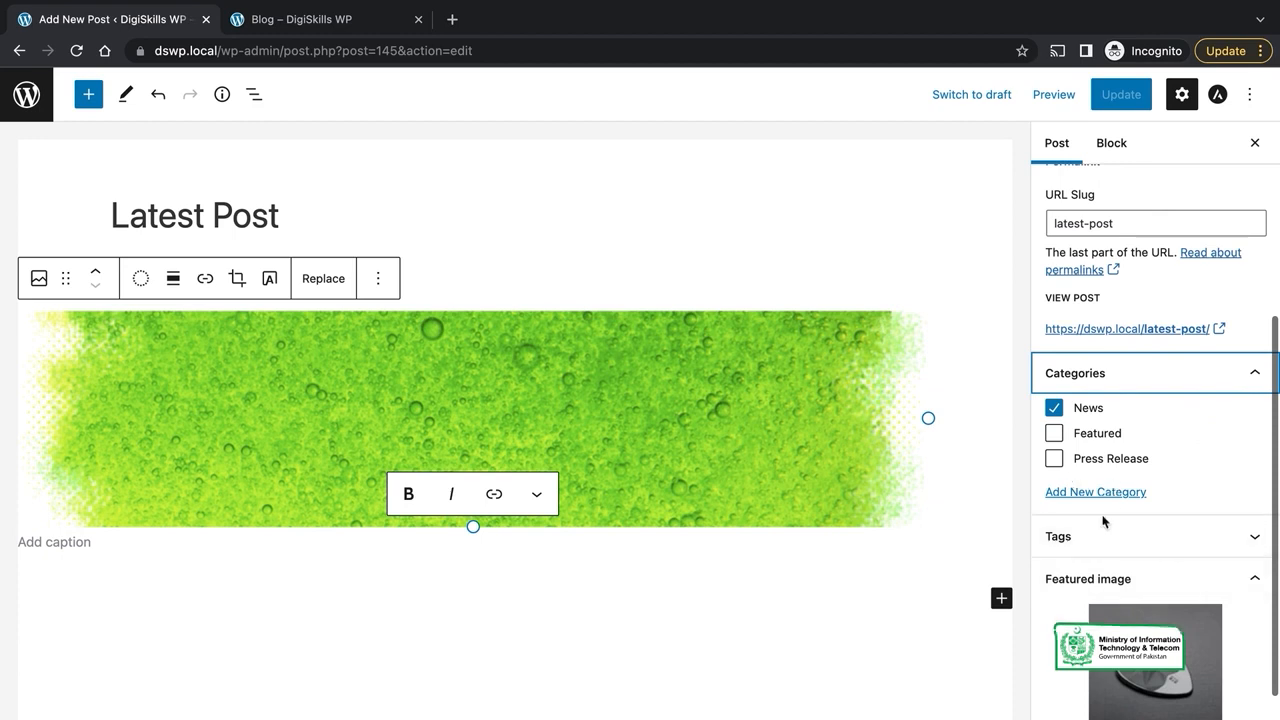
{"action": "left_click", "coordinate": [1090, 383]}
{"action": "left_click", "coordinate": [1094, 376]}
{"action": "scroll", "coordinate": [1138, 470], "scroll_direction": "down", "scroll_amount": 1}
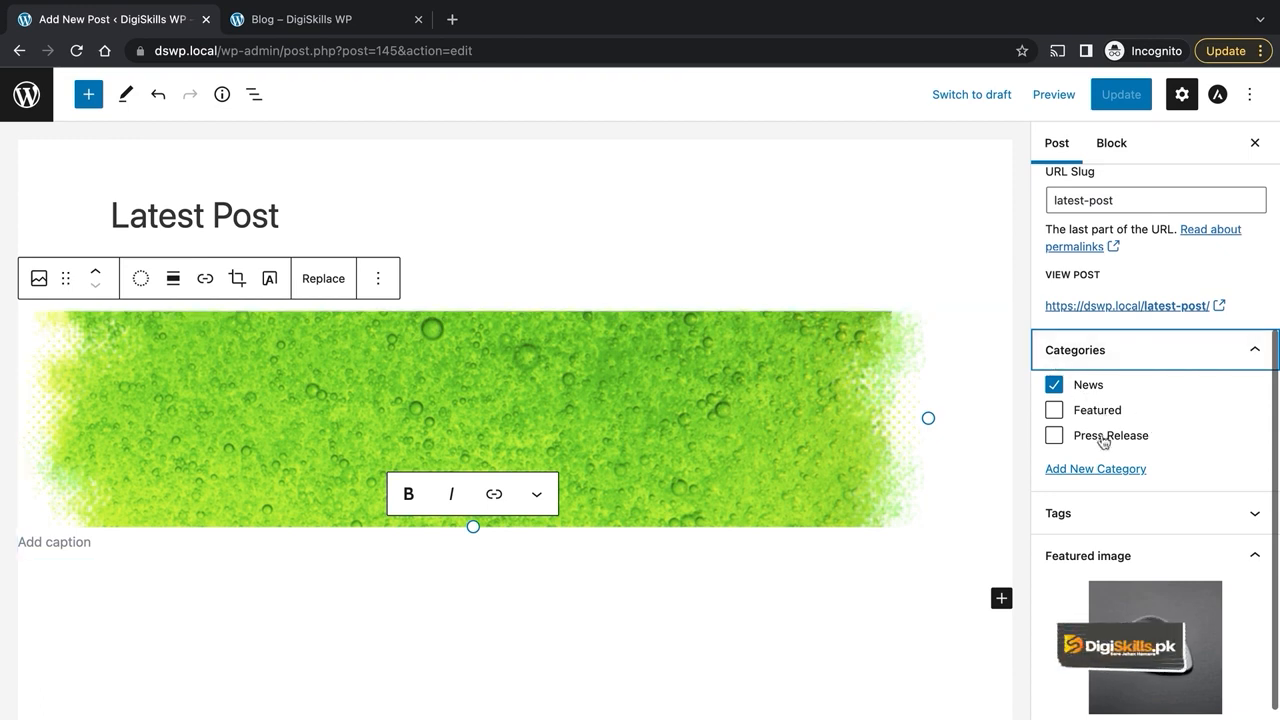
- Tick Featured, untick News, and create the new category 'Trending'
{"action": "left_click", "coordinate": [1055, 410]}
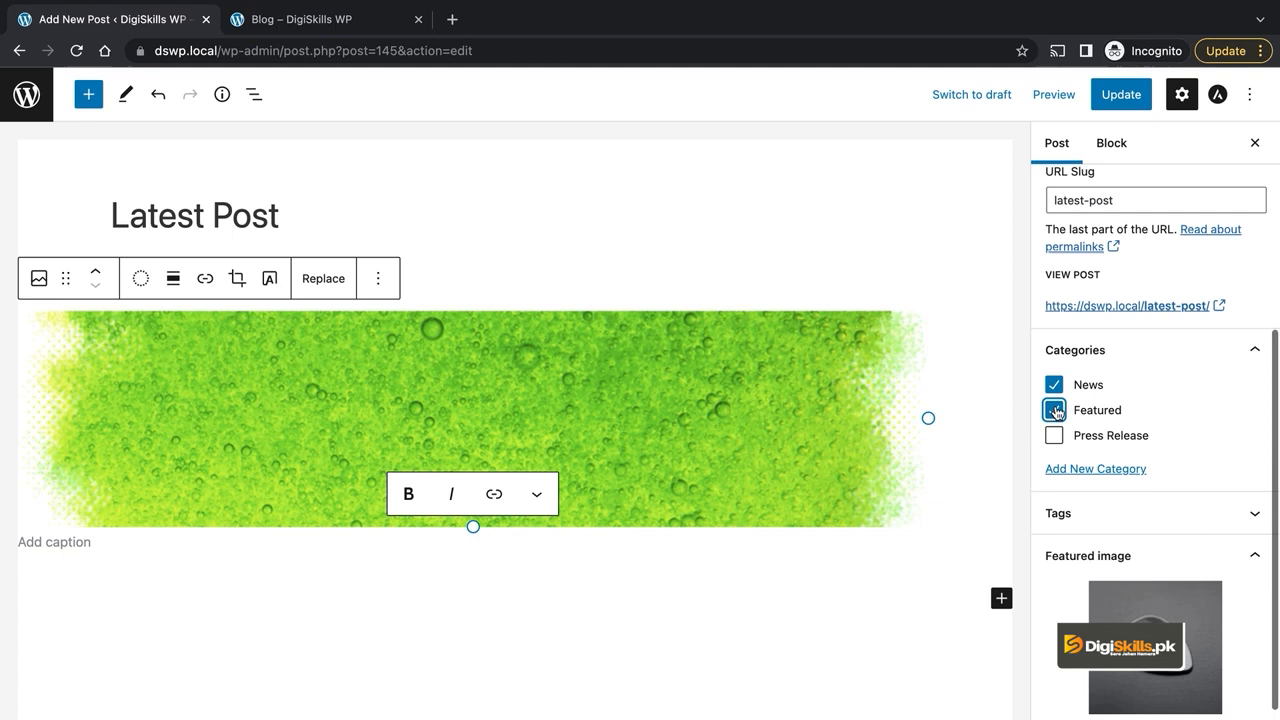
{"action": "left_click", "coordinate": [1055, 388]}
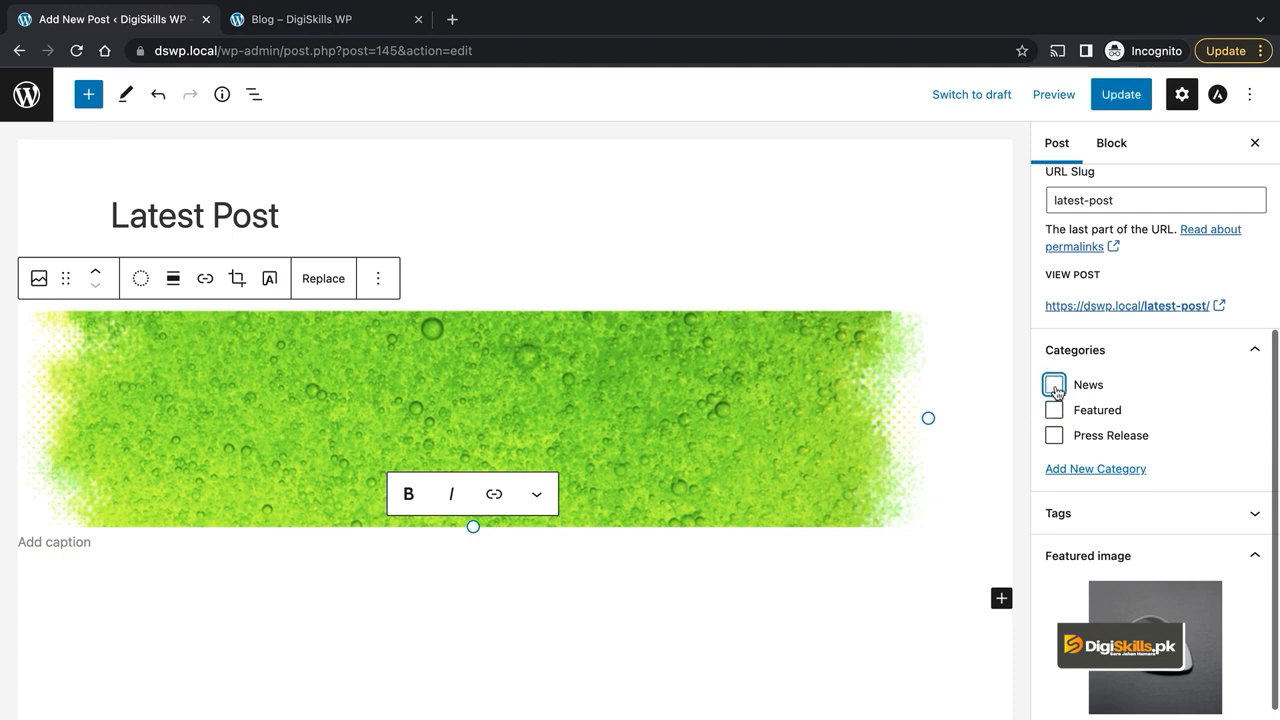
{"action": "left_click", "coordinate": [1085, 469]}
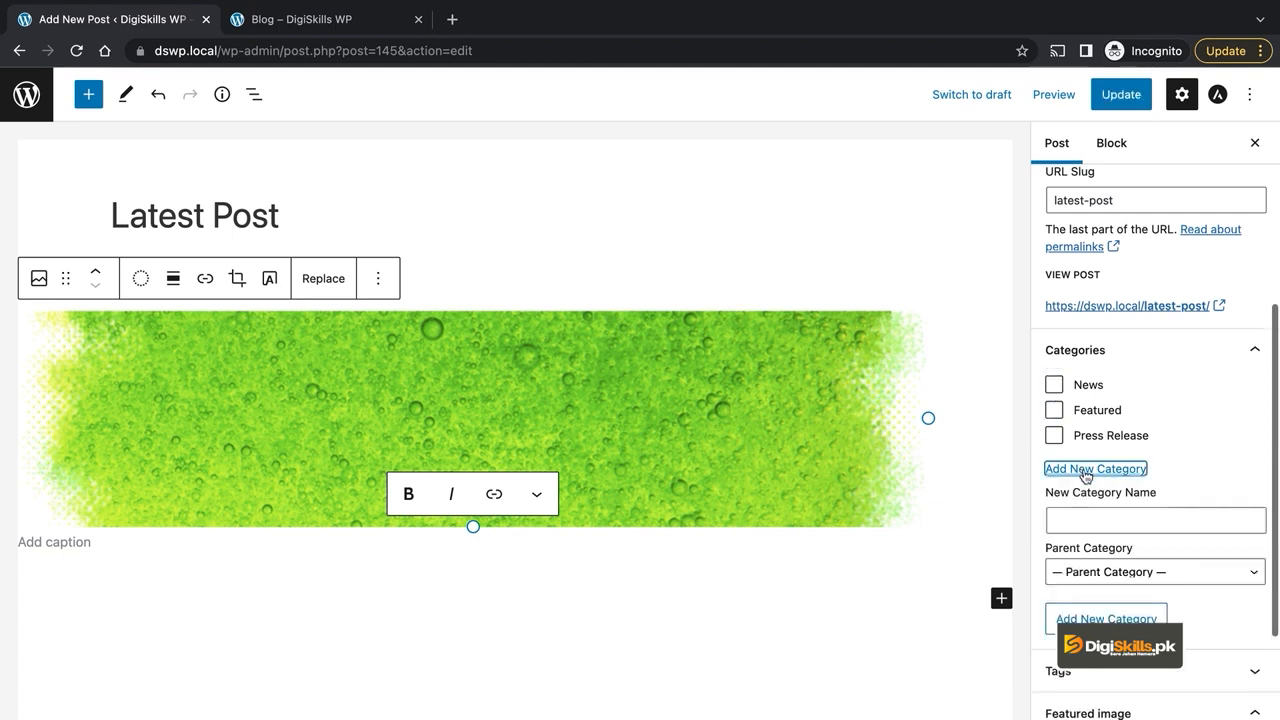
{"action": "left_click", "coordinate": [1090, 523]}
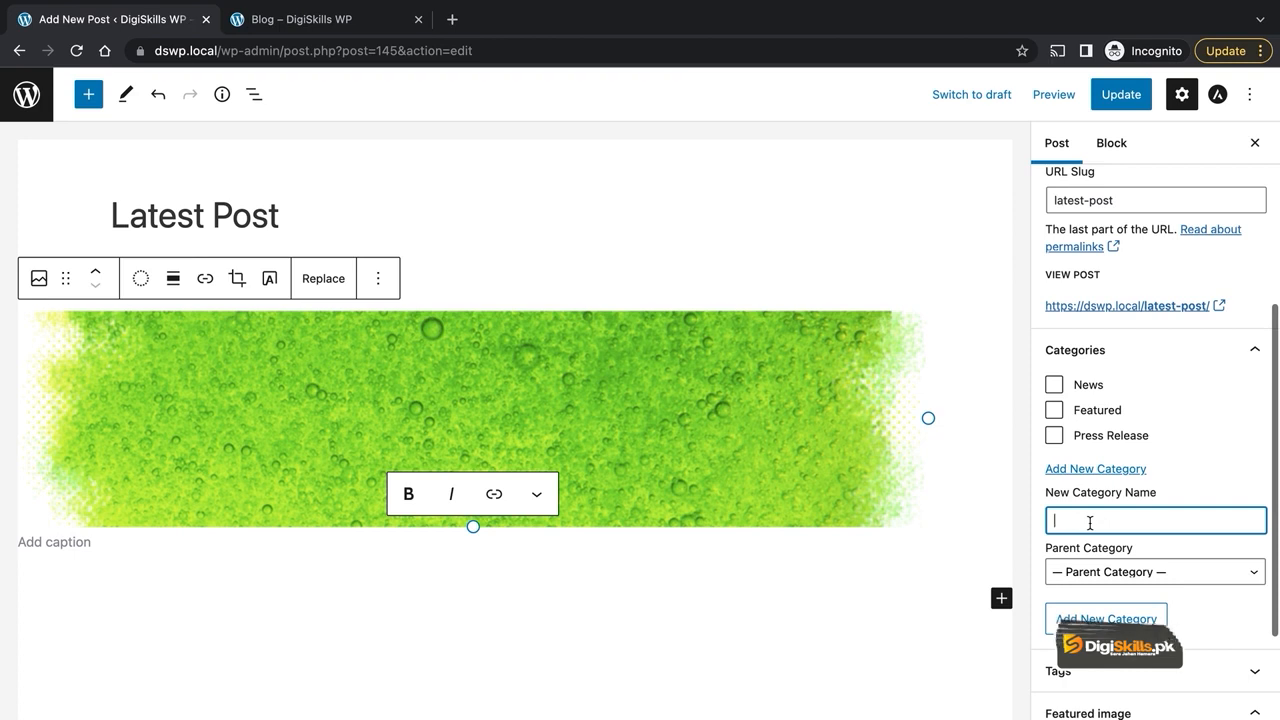
{"action": "type", "text": "T"}
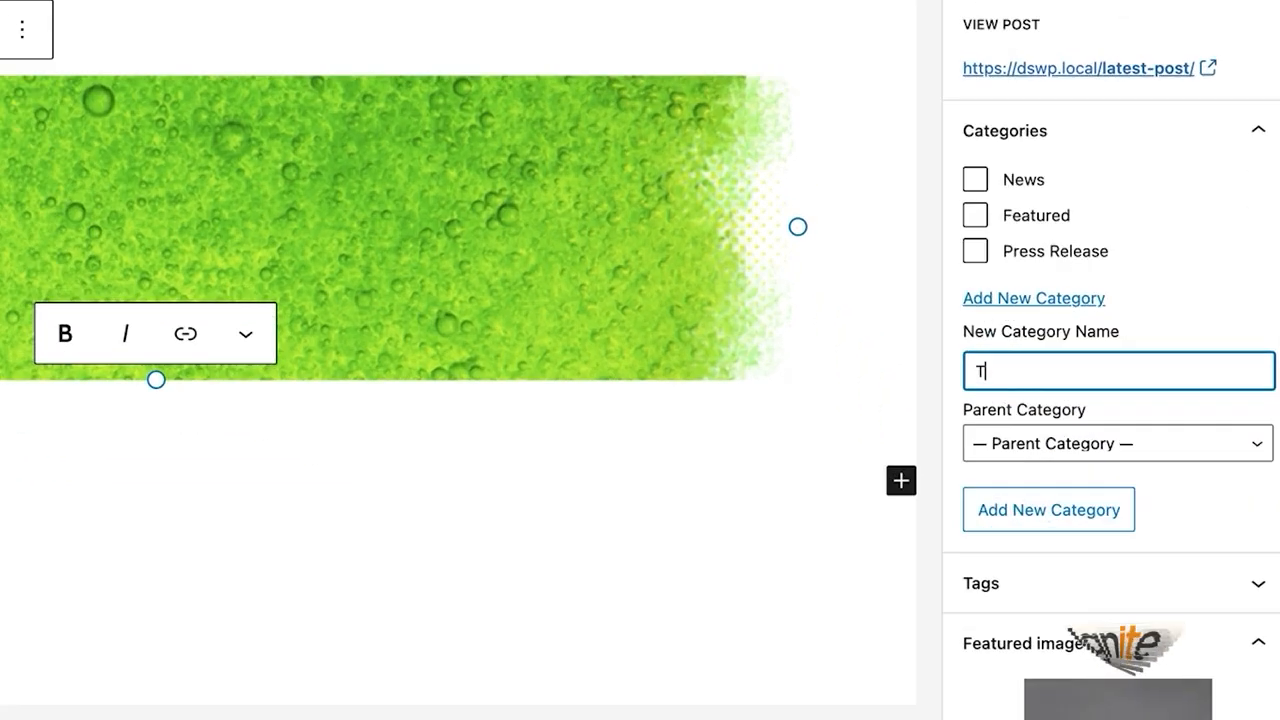
{"action": "type", "text": "rending"}
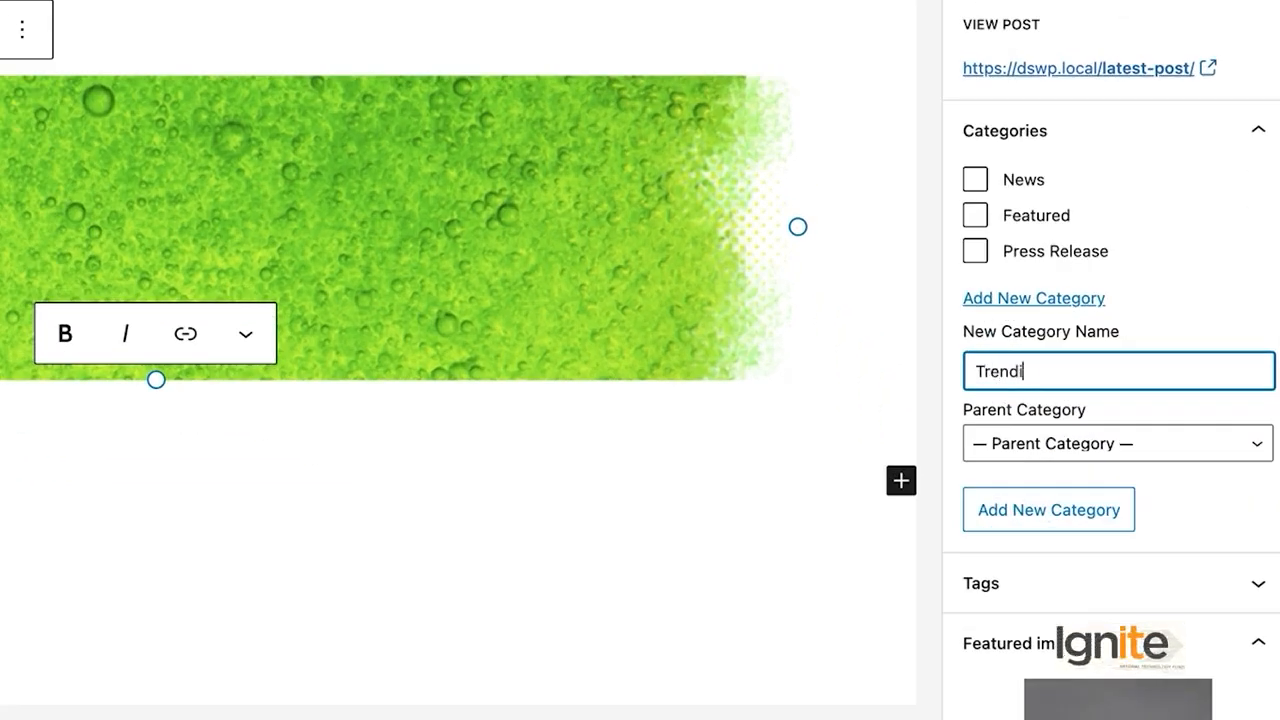
{"action": "left_click", "coordinate": [1073, 532]}
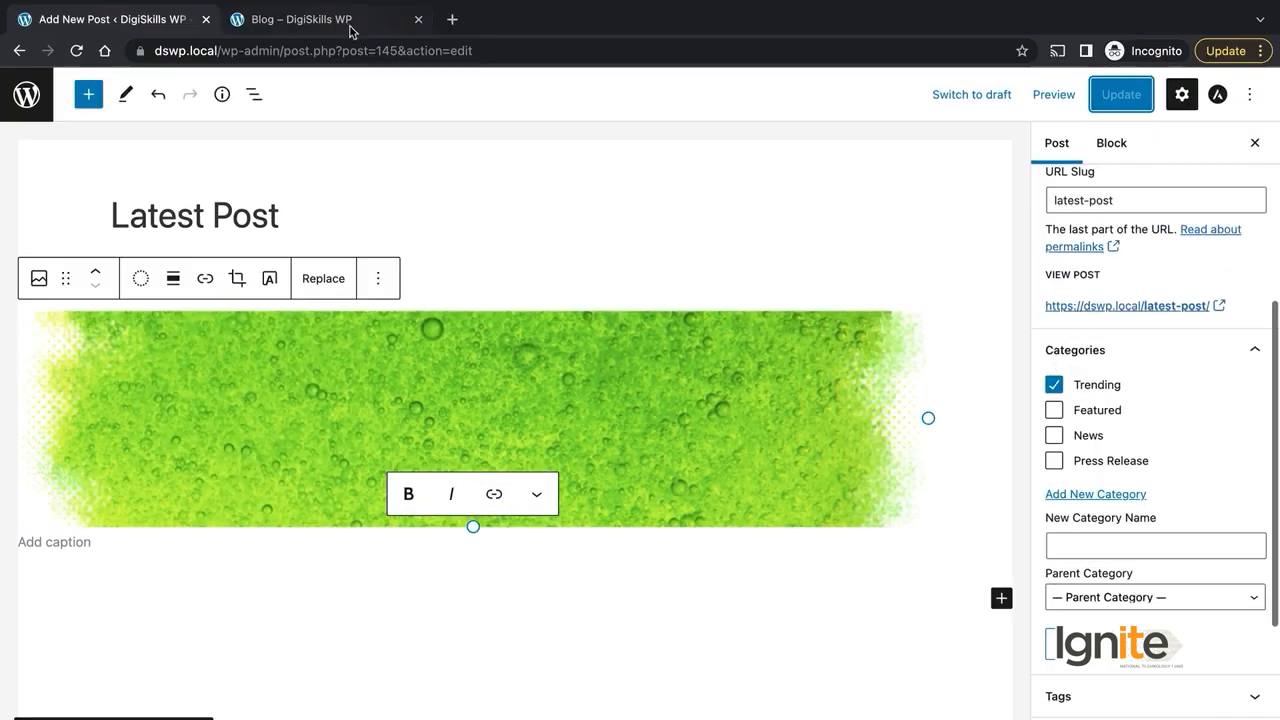
{"action": "left_click", "coordinate": [349, 27]}
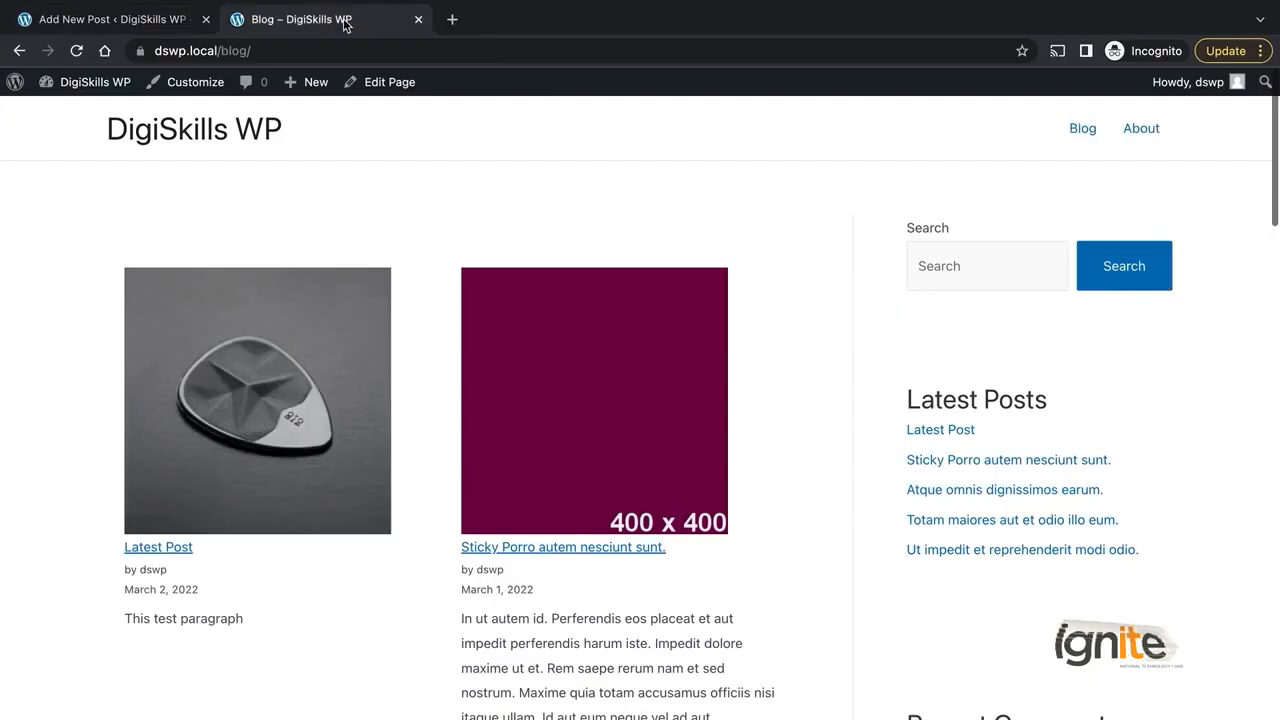
- Reload the Blog page and open Latest Post to check its category
{"action": "left_click", "coordinate": [77, 50]}
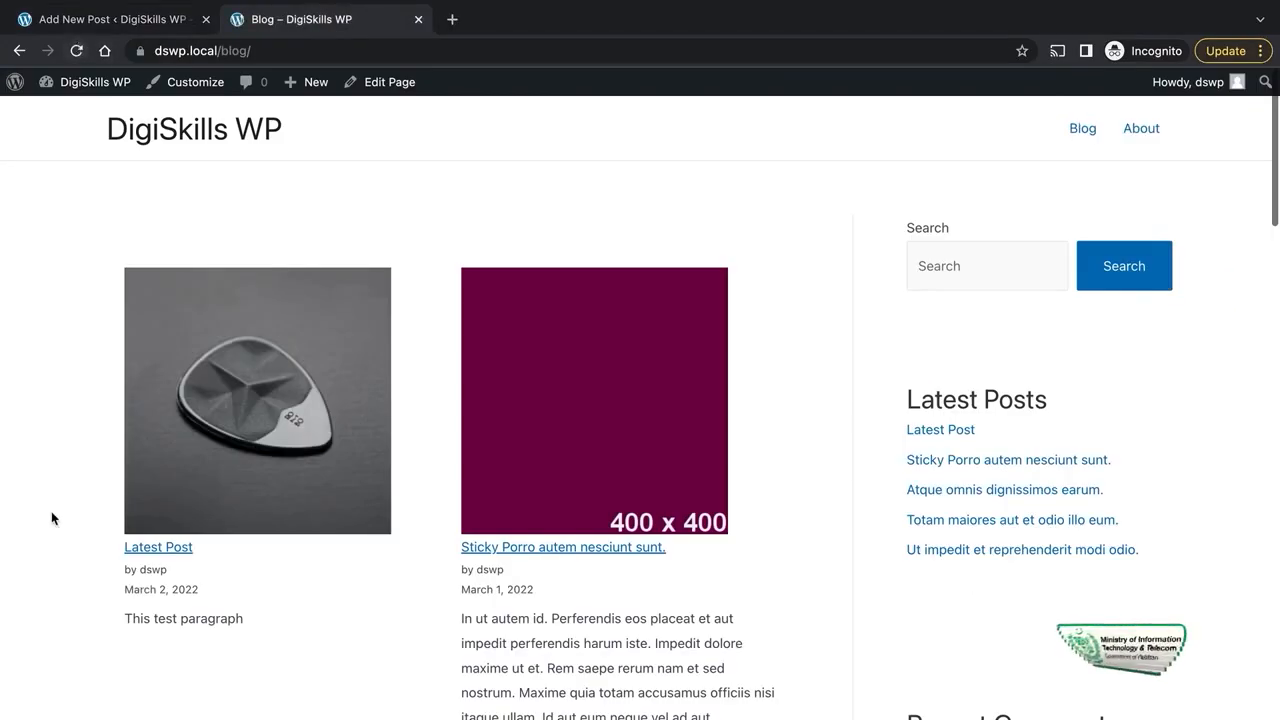
{"action": "scroll", "coordinate": [51, 517], "scroll_direction": "down", "scroll_amount": 2}
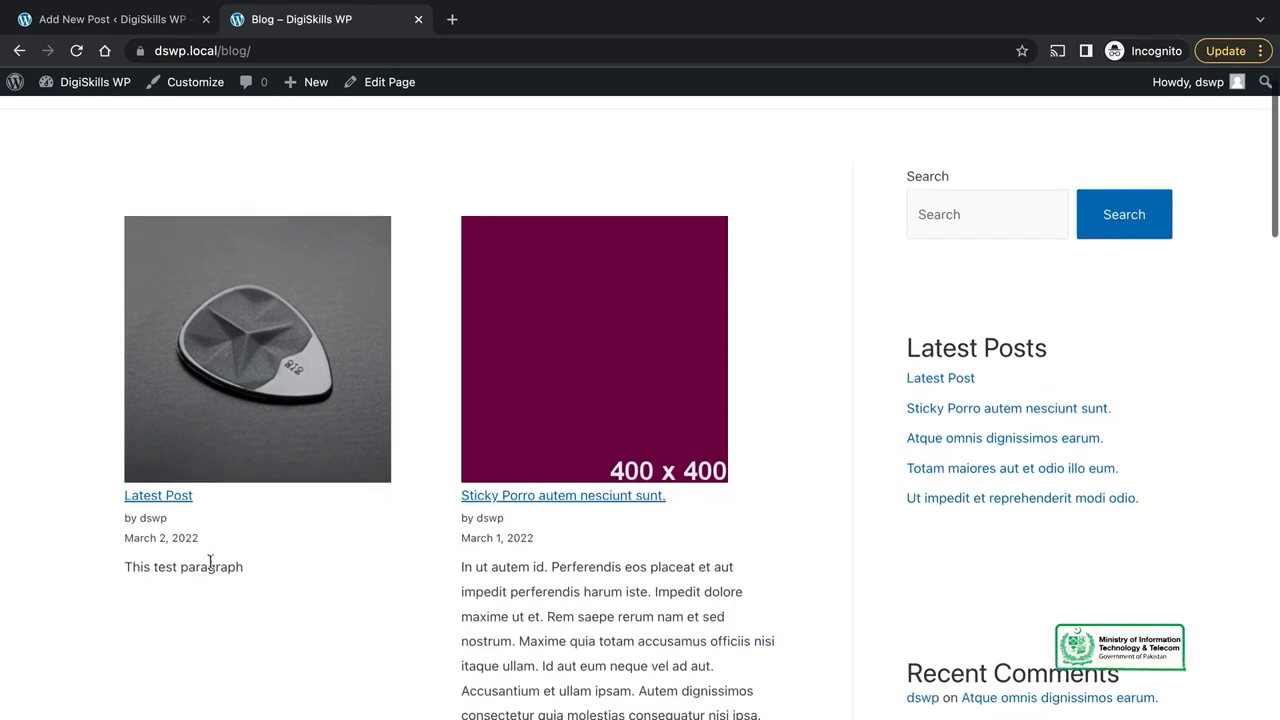
{"action": "scroll", "coordinate": [228, 497], "scroll_direction": "up", "scroll_amount": 2}
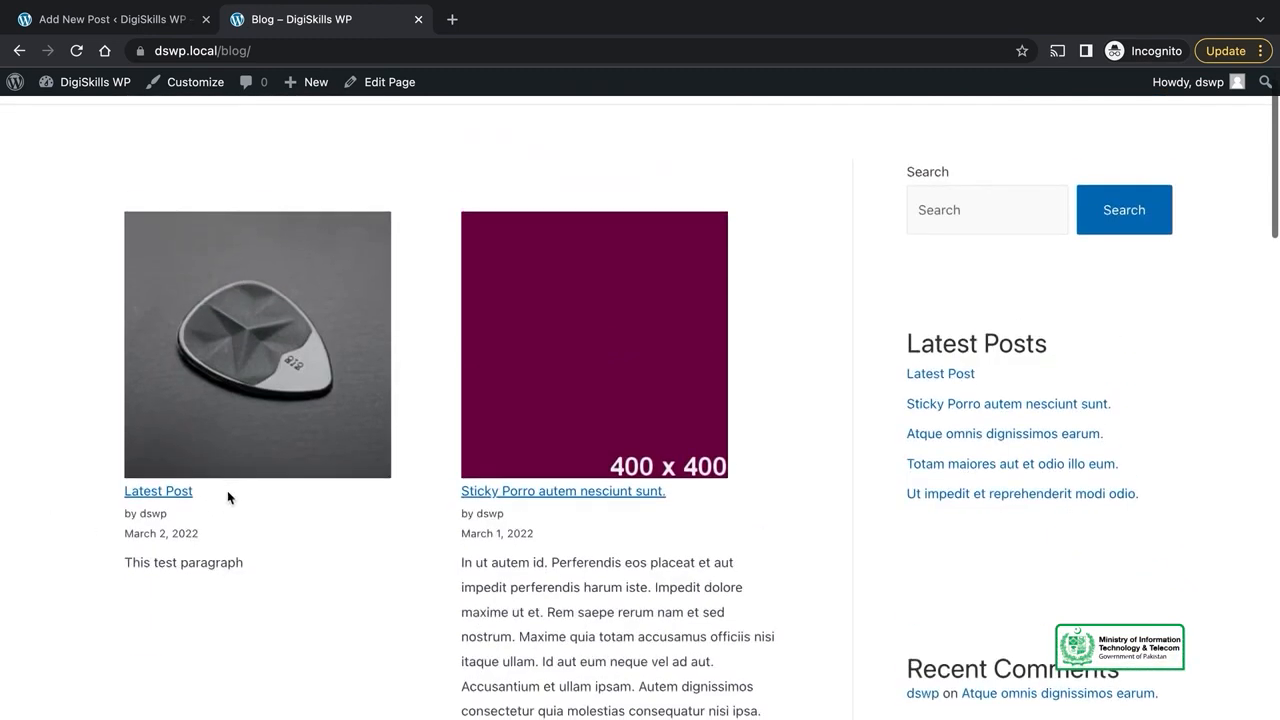
{"action": "left_click", "coordinate": [156, 492]}
{"action": "scroll", "coordinate": [423, 537], "scroll_direction": "down", "scroll_amount": 3}
{"action": "scroll", "coordinate": [423, 537], "scroll_direction": "up", "scroll_amount": 3}
{"action": "mouse_move", "coordinate": [117, 30]}
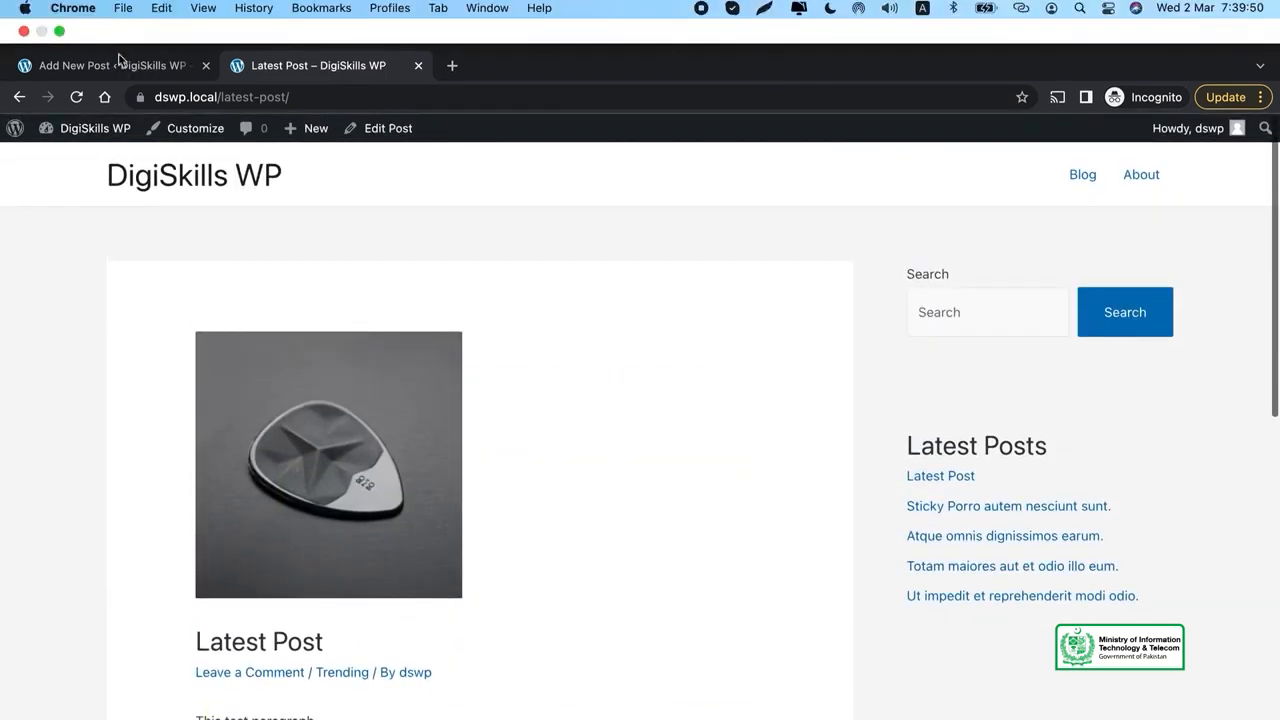
{"action": "left_click", "coordinate": [117, 62]}
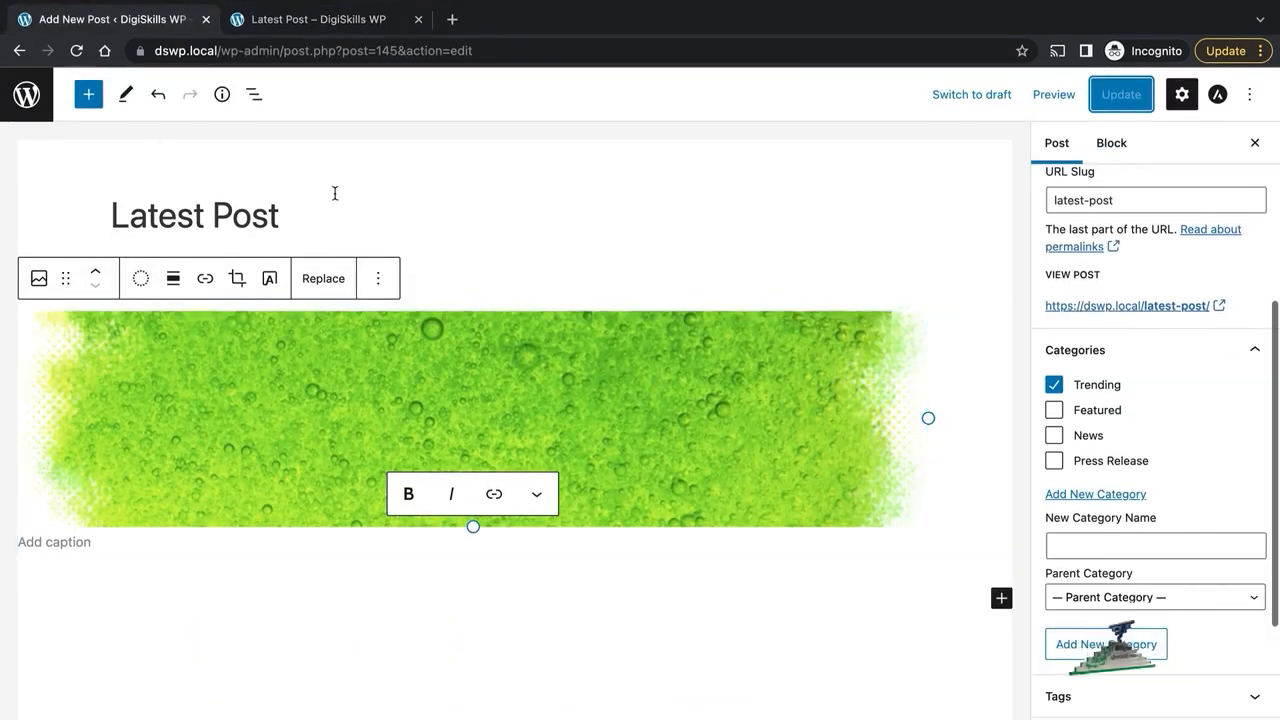
- Check Latest Post in the All Posts list and on the Blog page, then reopen it for editing
{"action": "left_click", "coordinate": [27, 94]}
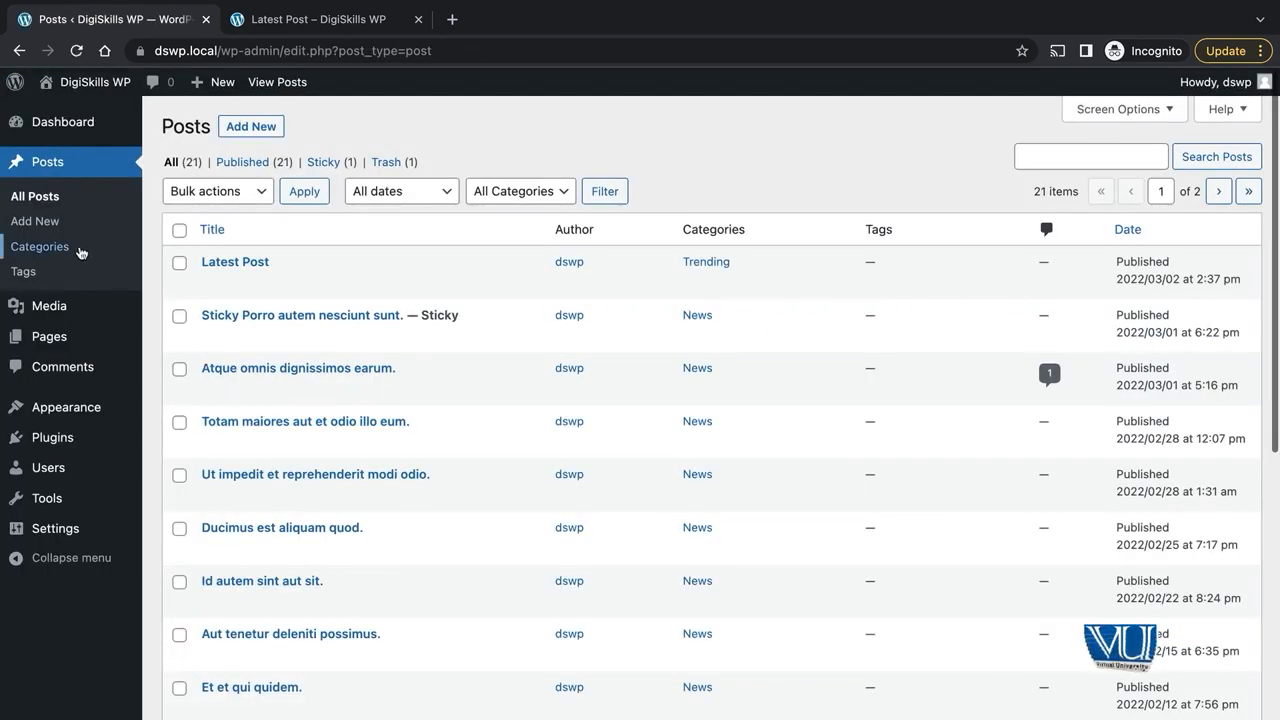
{"action": "left_click", "coordinate": [40, 197]}
{"action": "mouse_move", "coordinate": [287, 297]}
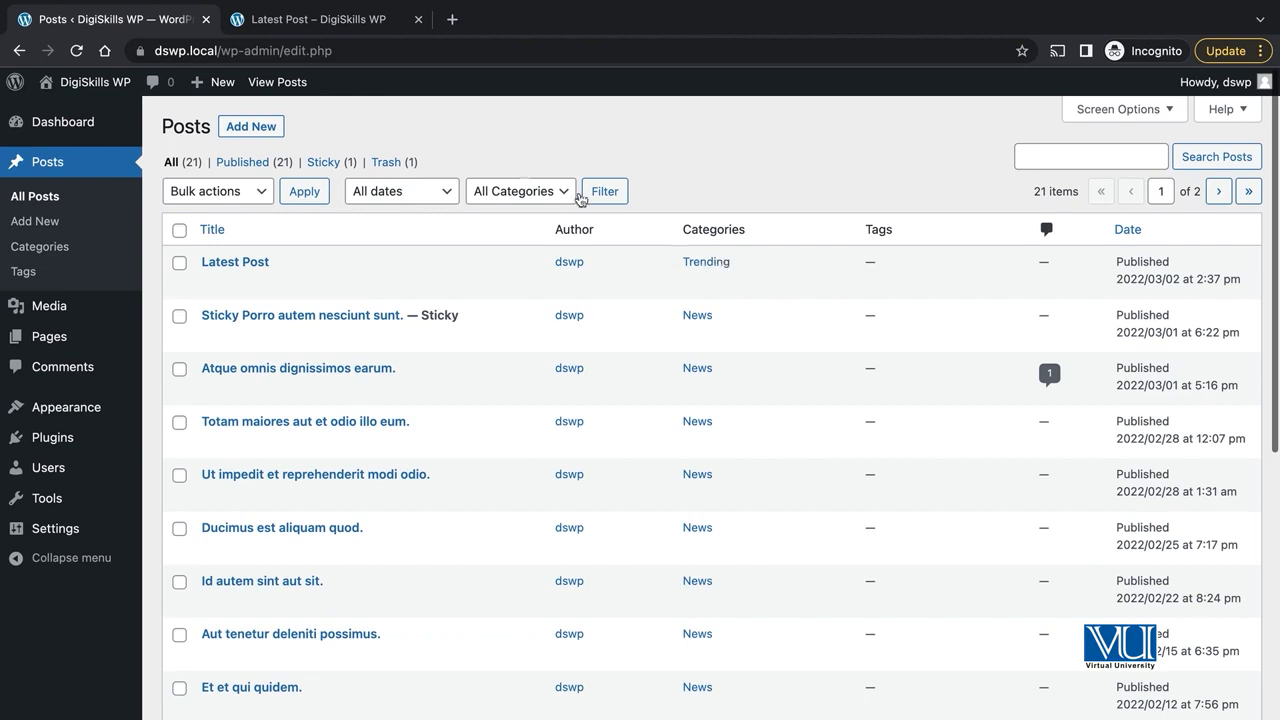
{"action": "left_click", "coordinate": [317, 20]}
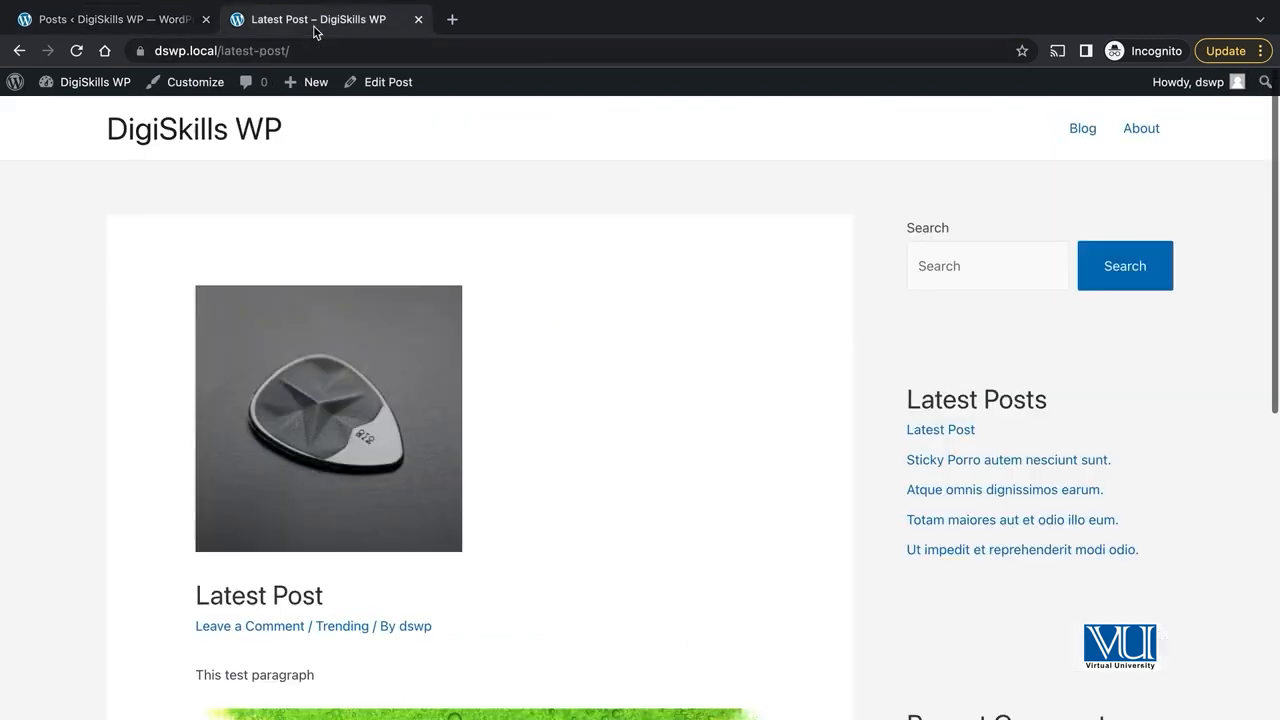
{"action": "left_click", "coordinate": [1083, 128]}
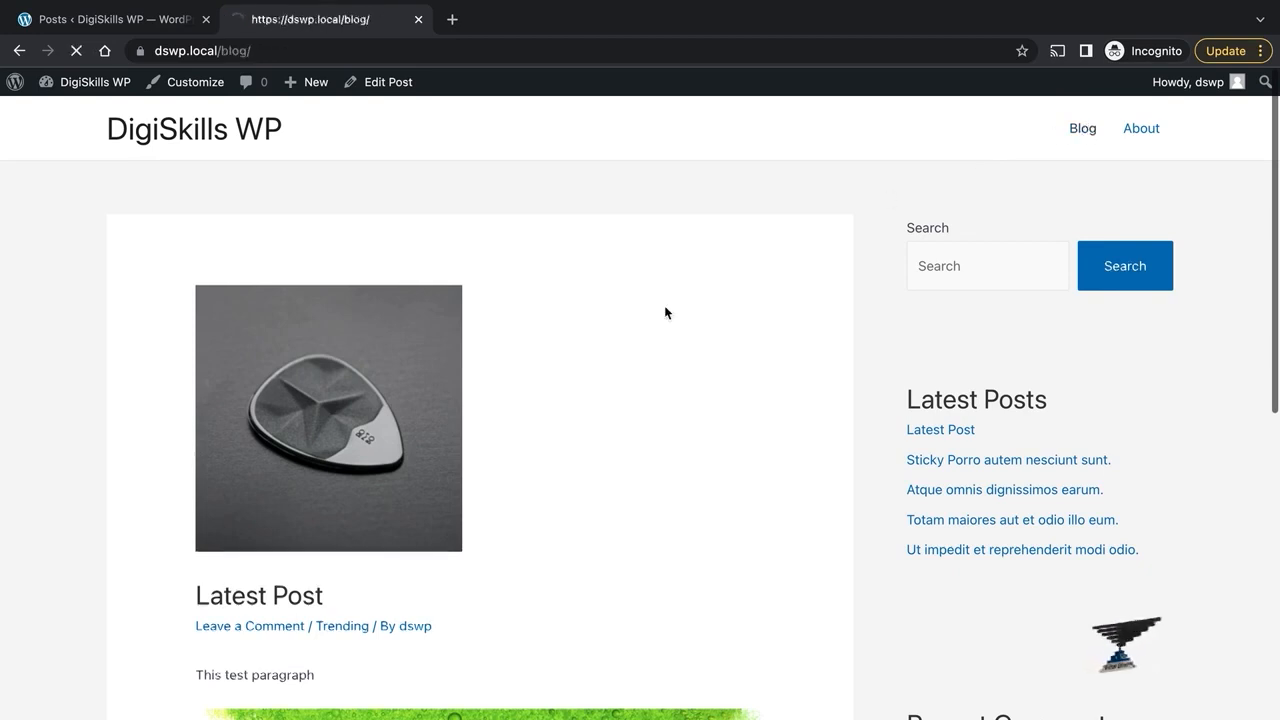
{"action": "scroll", "coordinate": [751, 440], "scroll_direction": "down", "scroll_amount": 5}
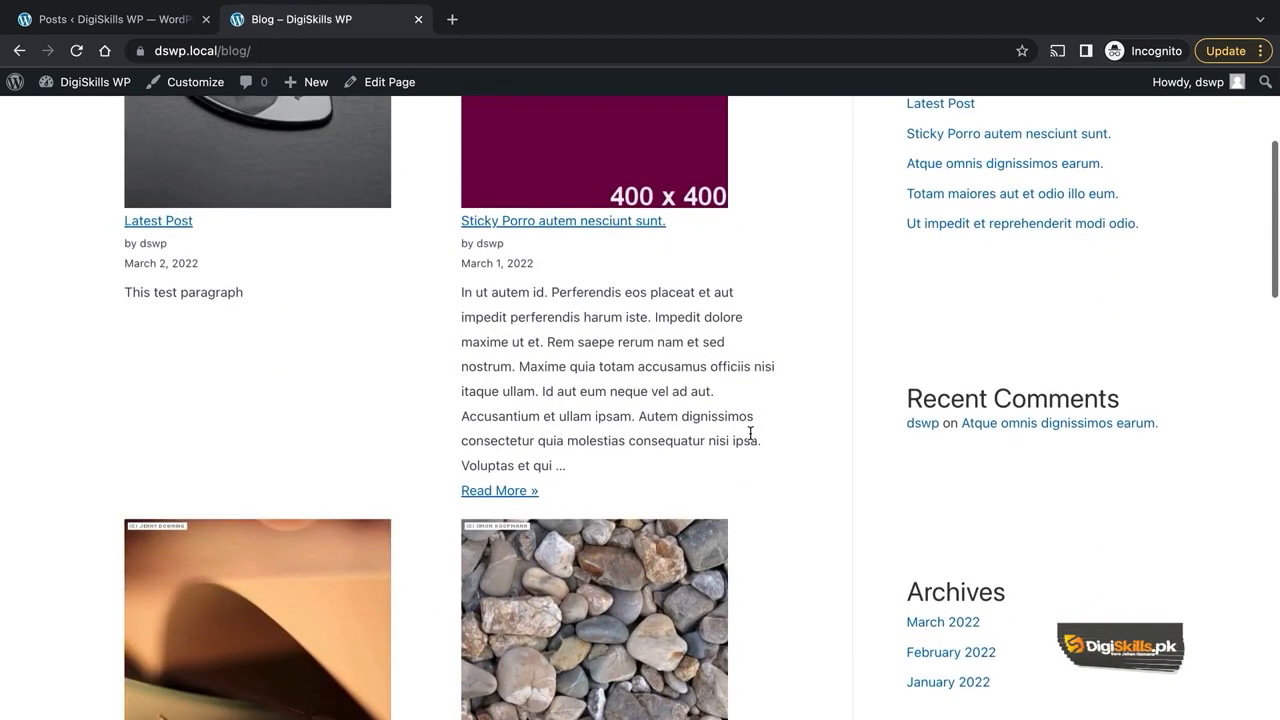
{"action": "scroll", "coordinate": [751, 440], "scroll_direction": "down", "scroll_amount": 1}
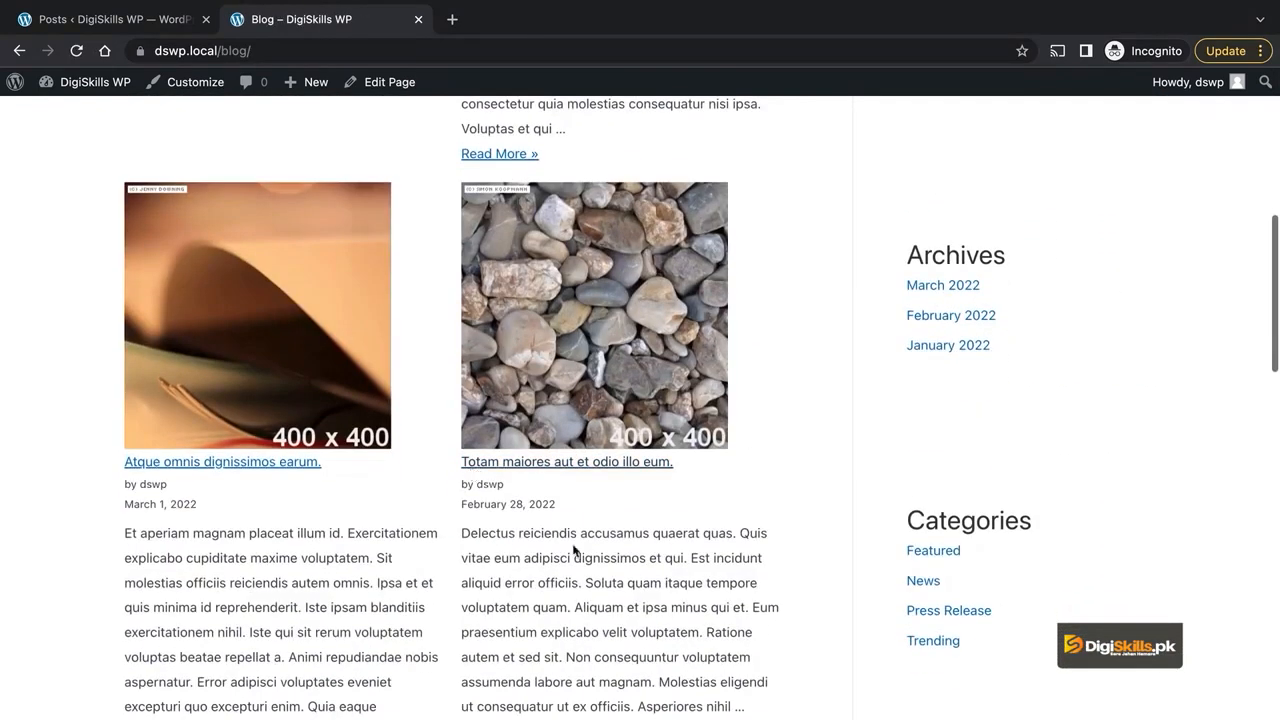
{"action": "scroll", "coordinate": [637, 595], "scroll_direction": "up", "scroll_amount": 4}
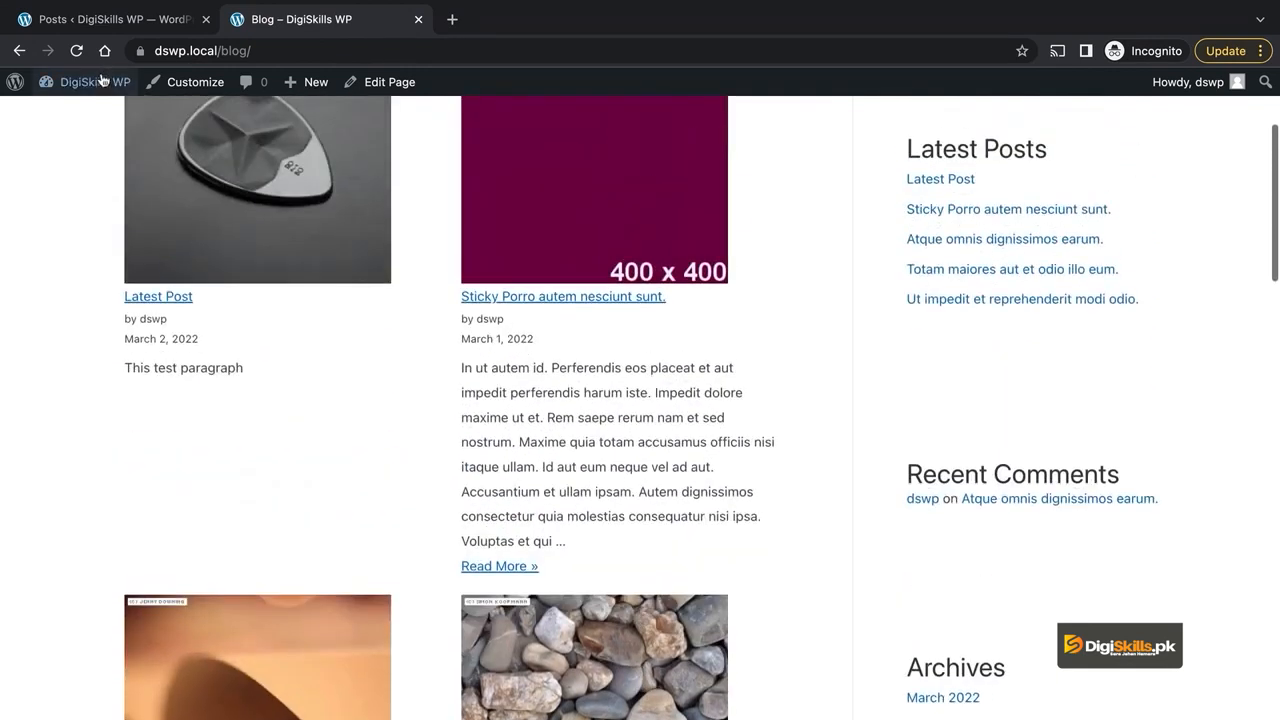
{"action": "left_click", "coordinate": [113, 22]}
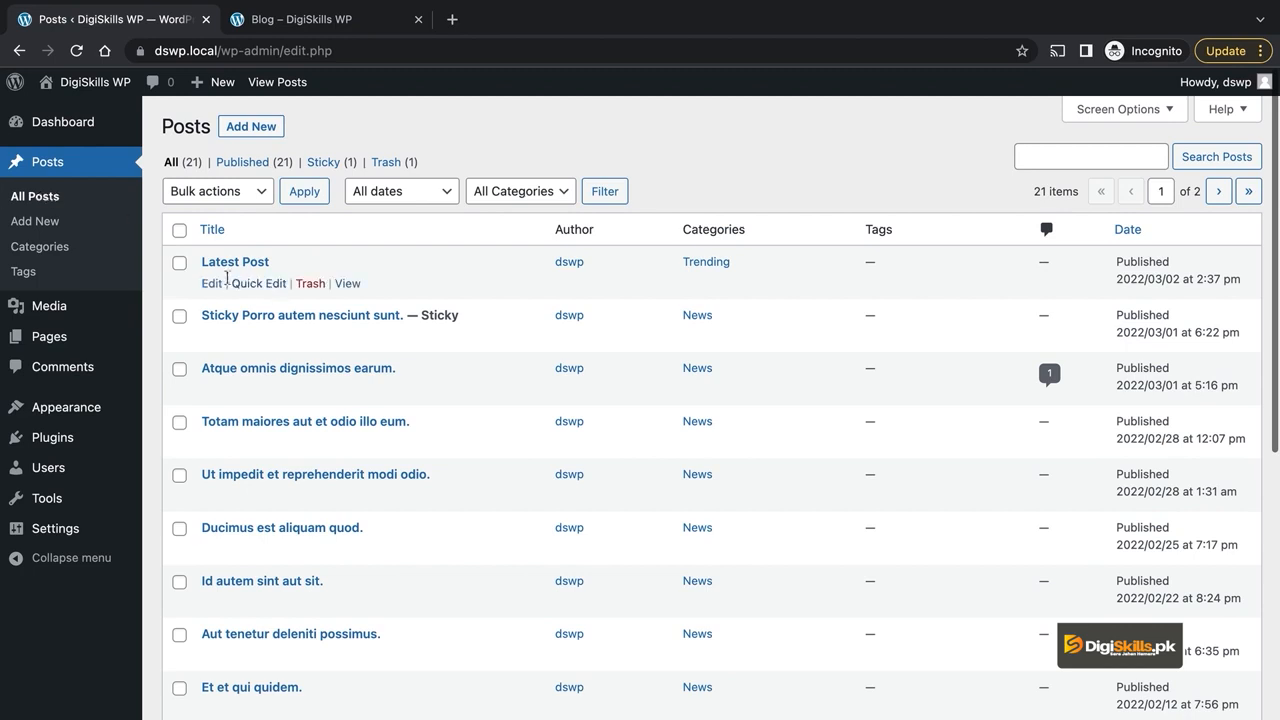
{"action": "left_click", "coordinate": [212, 284]}
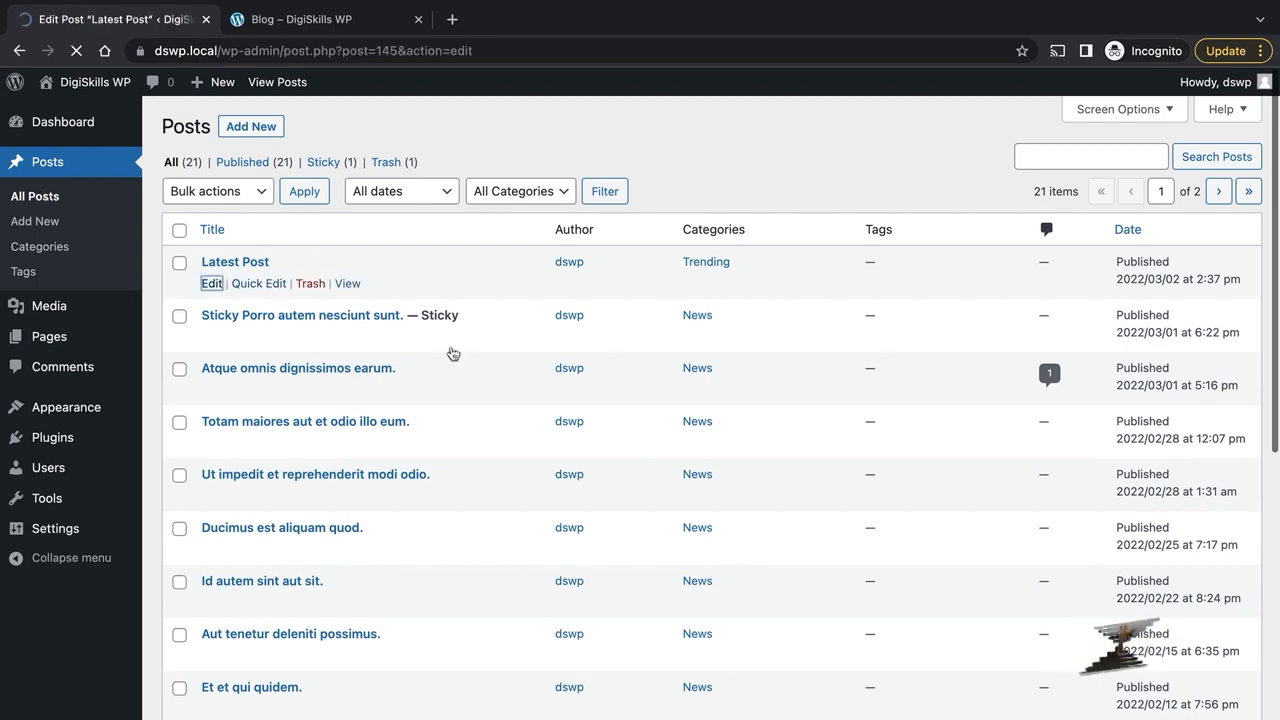
- Expand Tags, file the post under Press Release and tag it 'Breaking'
{"action": "scroll", "coordinate": [1103, 451], "scroll_direction": "down", "scroll_amount": 5}
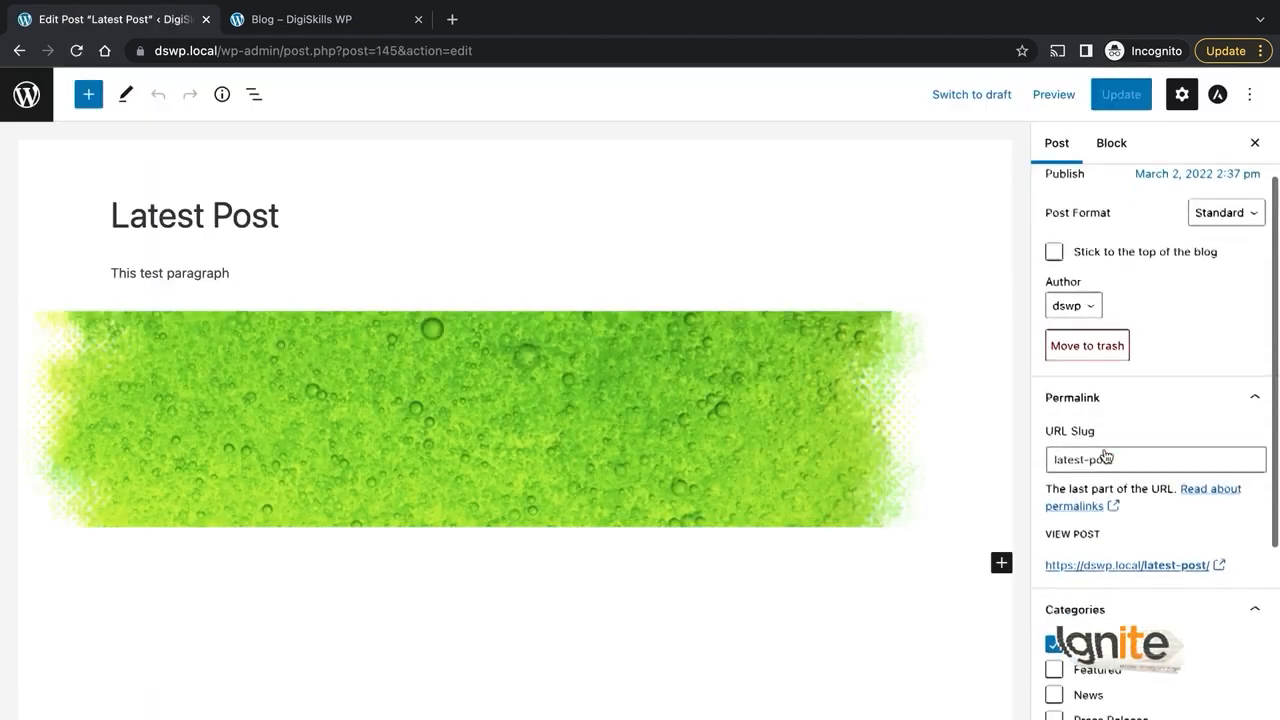
{"action": "scroll", "coordinate": [1104, 450], "scroll_direction": "down", "scroll_amount": 2}
{"action": "left_click", "coordinate": [1127, 512]}
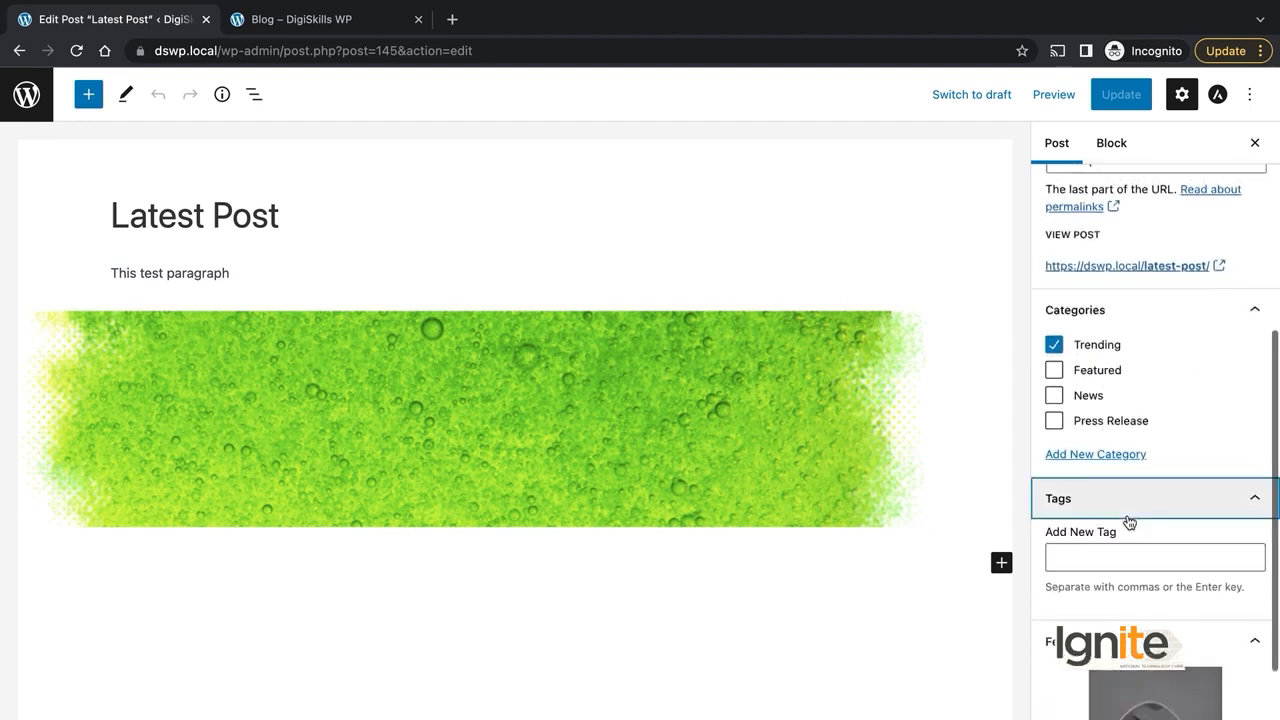
{"action": "scroll", "coordinate": [1129, 521], "scroll_direction": "down", "scroll_amount": 2}
{"action": "left_click", "coordinate": [1110, 476]}
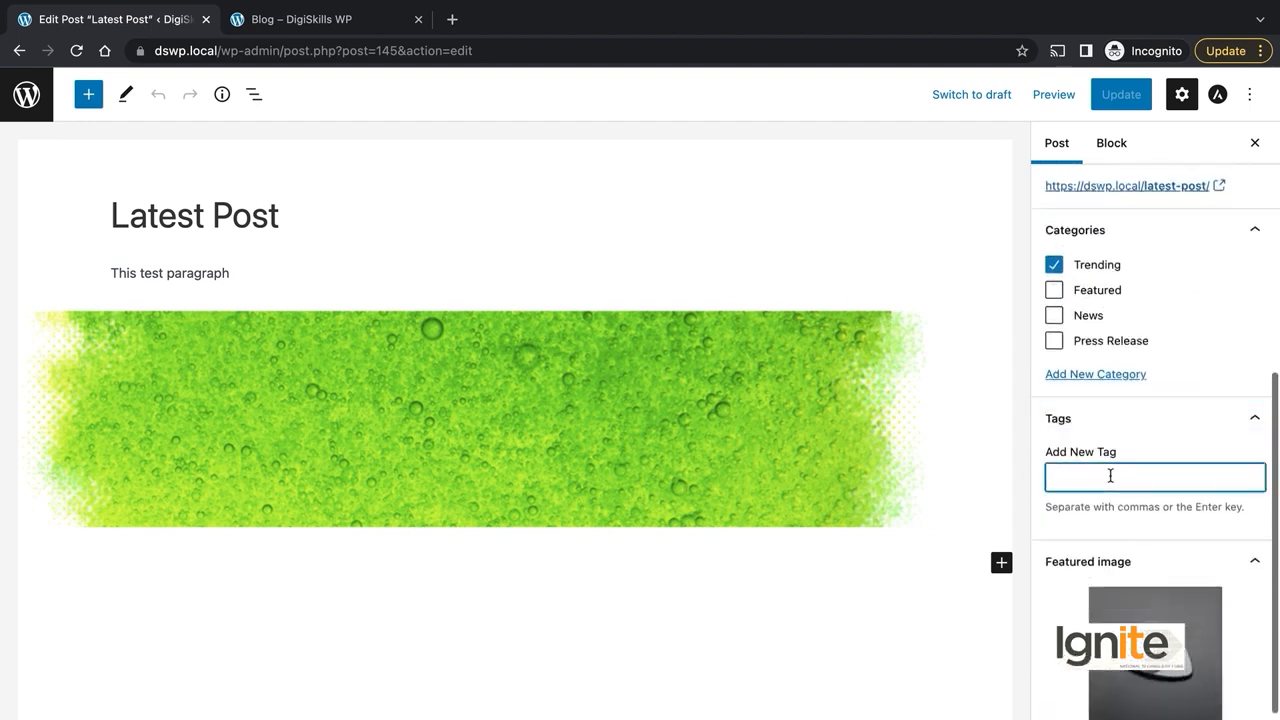
{"action": "scroll", "coordinate": [1110, 476], "scroll_direction": "down", "scroll_amount": 2}
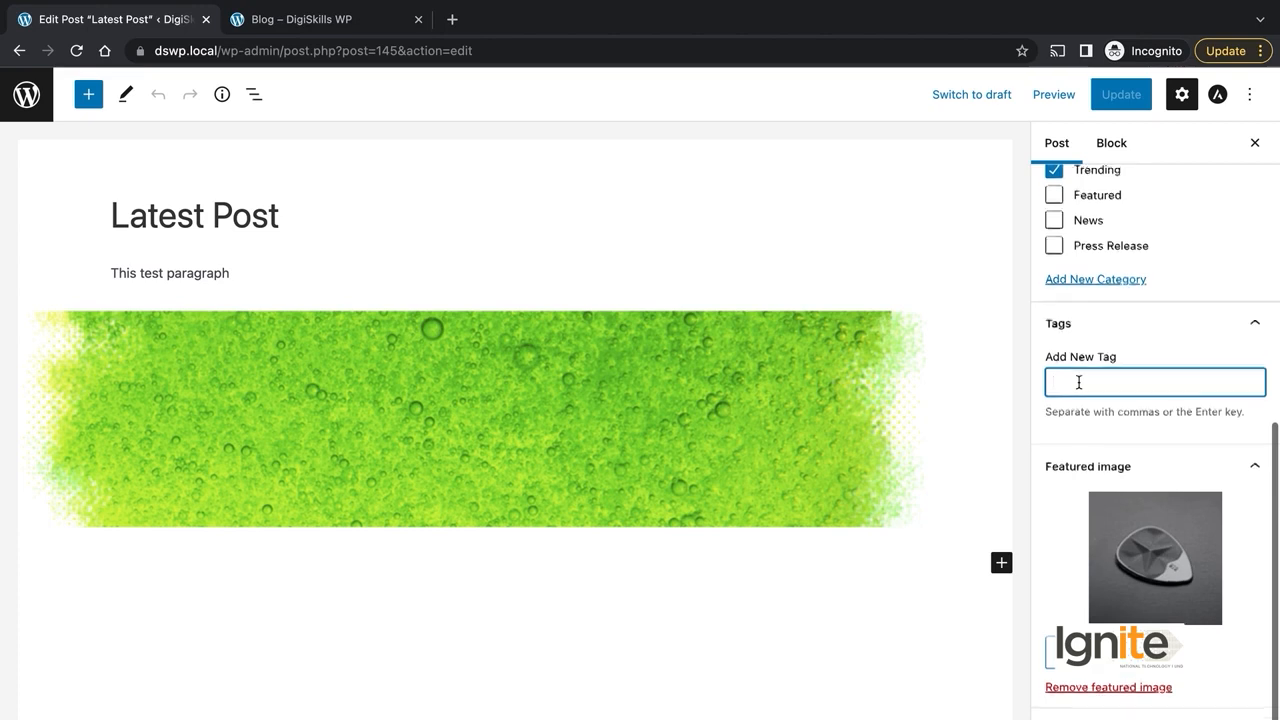
{"action": "scroll", "coordinate": [1079, 382], "scroll_direction": "up", "scroll_amount": 1}
{"action": "scroll", "coordinate": [1080, 389], "scroll_direction": "up", "scroll_amount": 1}
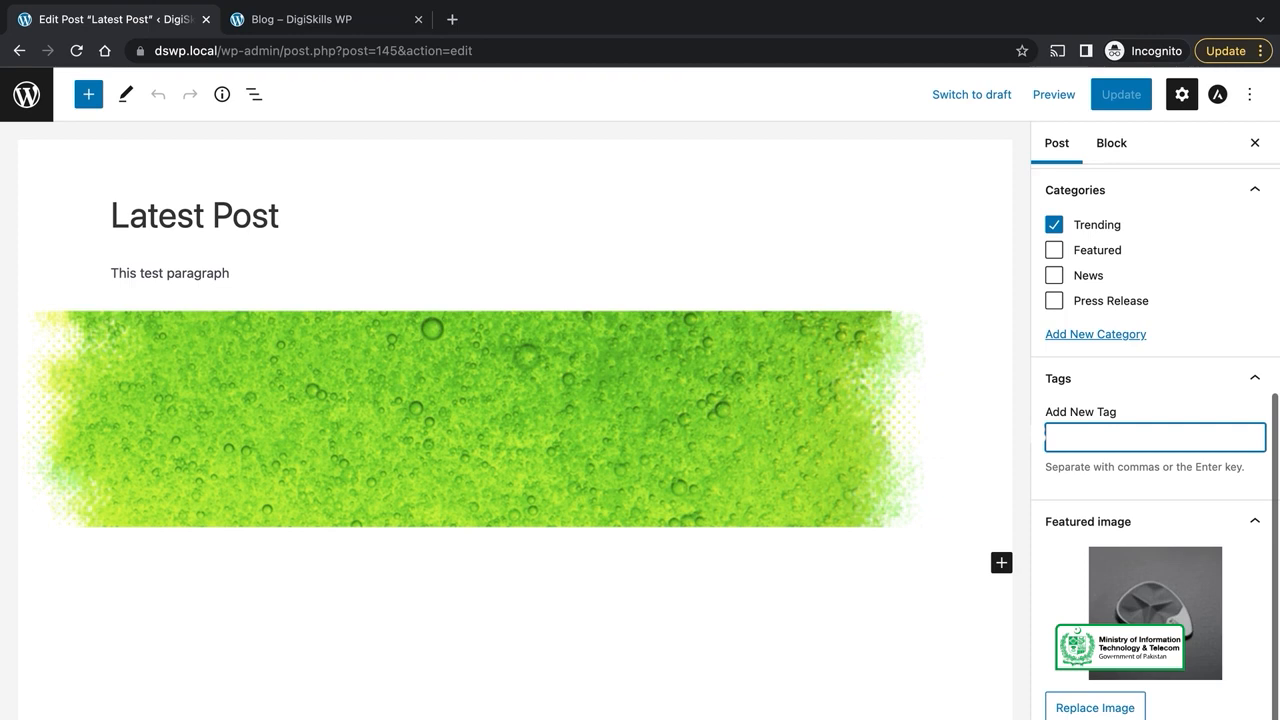
{"action": "left_click", "coordinate": [1104, 100]}
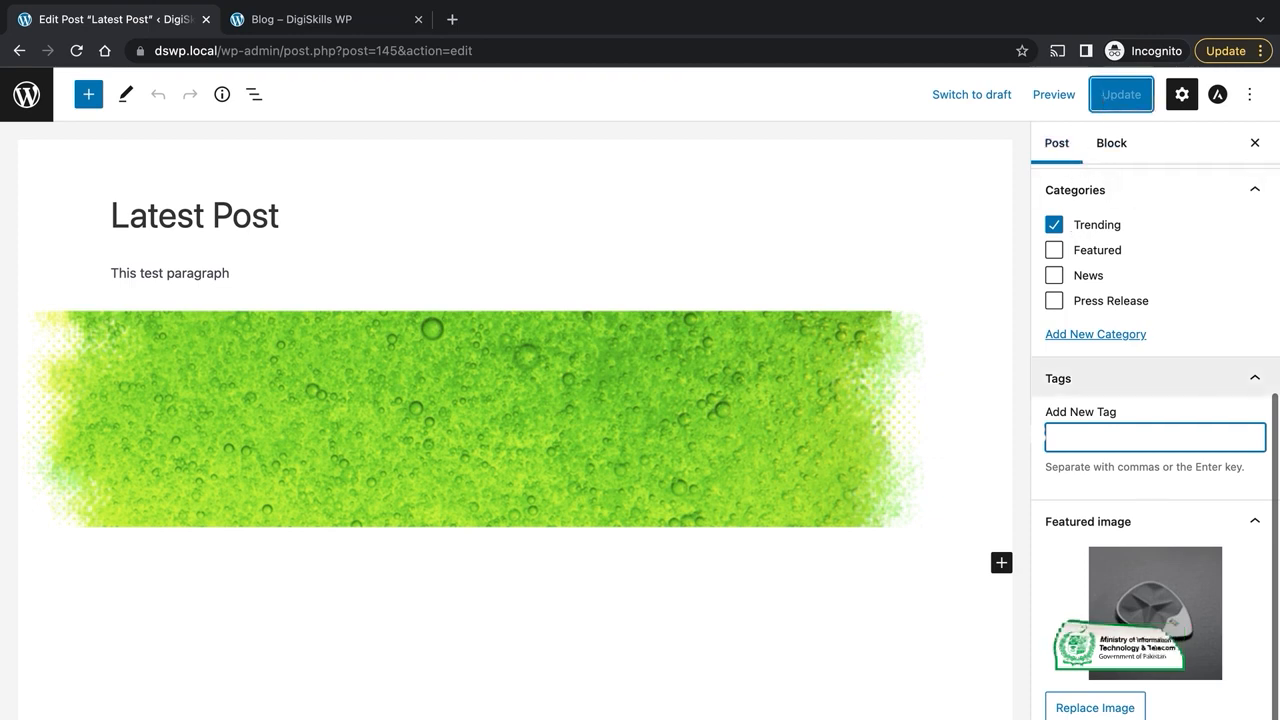
{"action": "left_click", "coordinate": [1112, 305]}
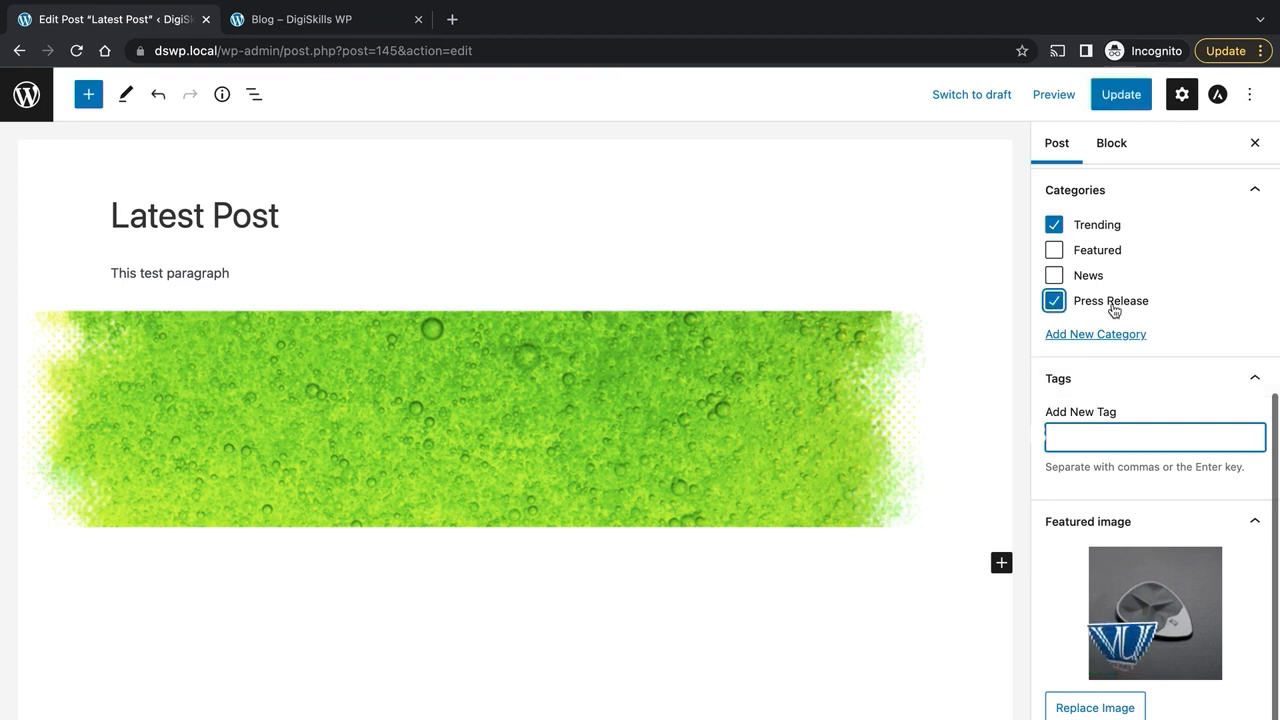
{"action": "type", "text": "Breaking"}
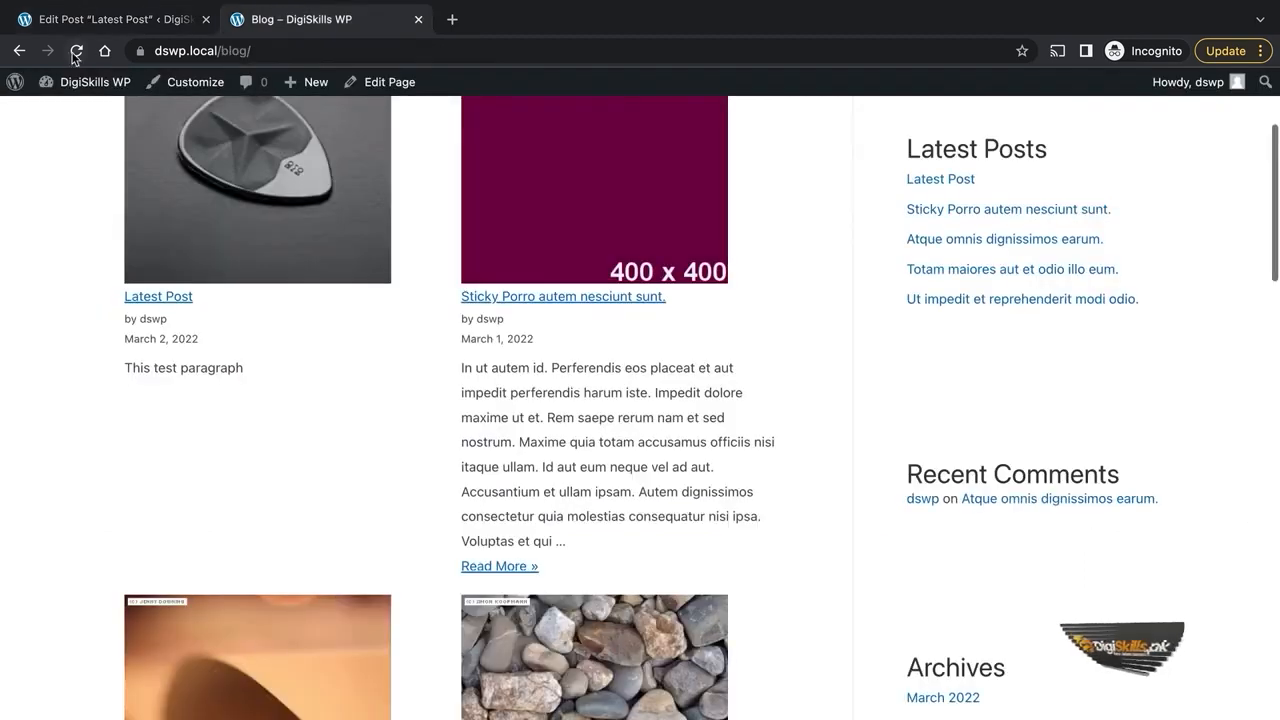
{"action": "left_click", "coordinate": [95, 22]}
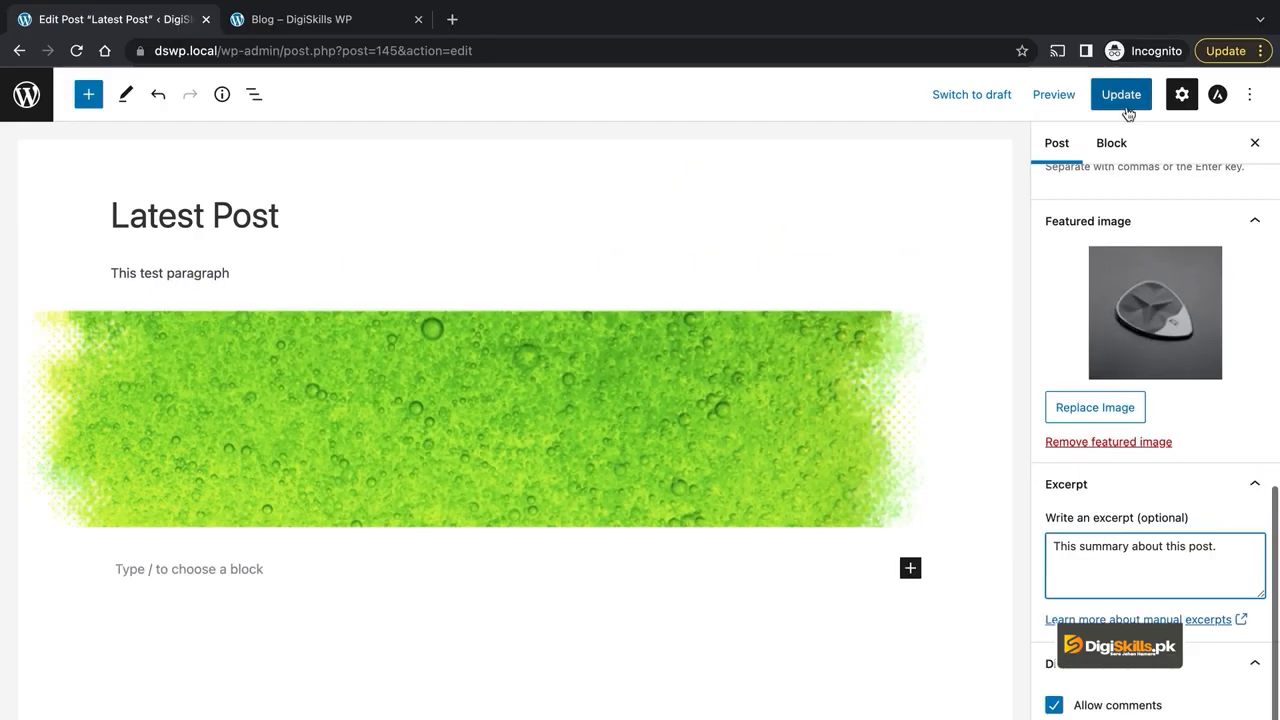
- Update the post to save the excerpt and other changes
{"action": "left_click", "coordinate": [1121, 94]}
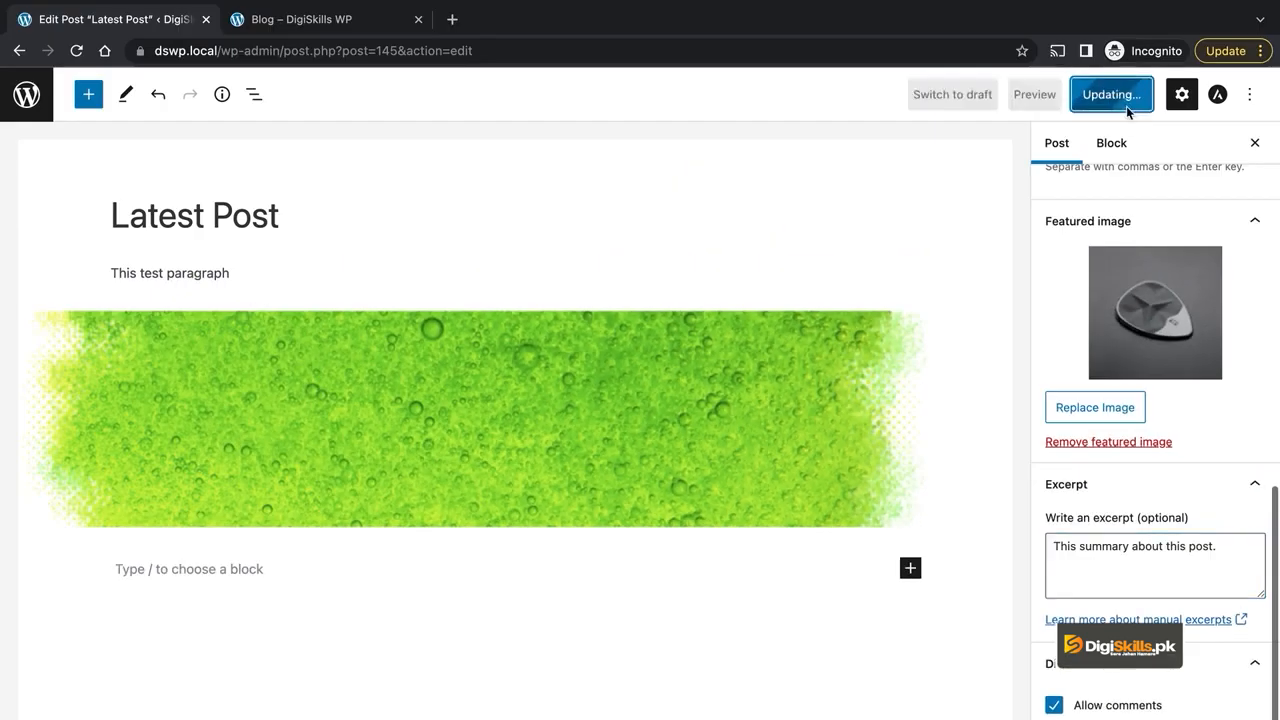
{"action": "scroll", "coordinate": [1160, 640], "scroll_direction": "up", "scroll_amount": 1}
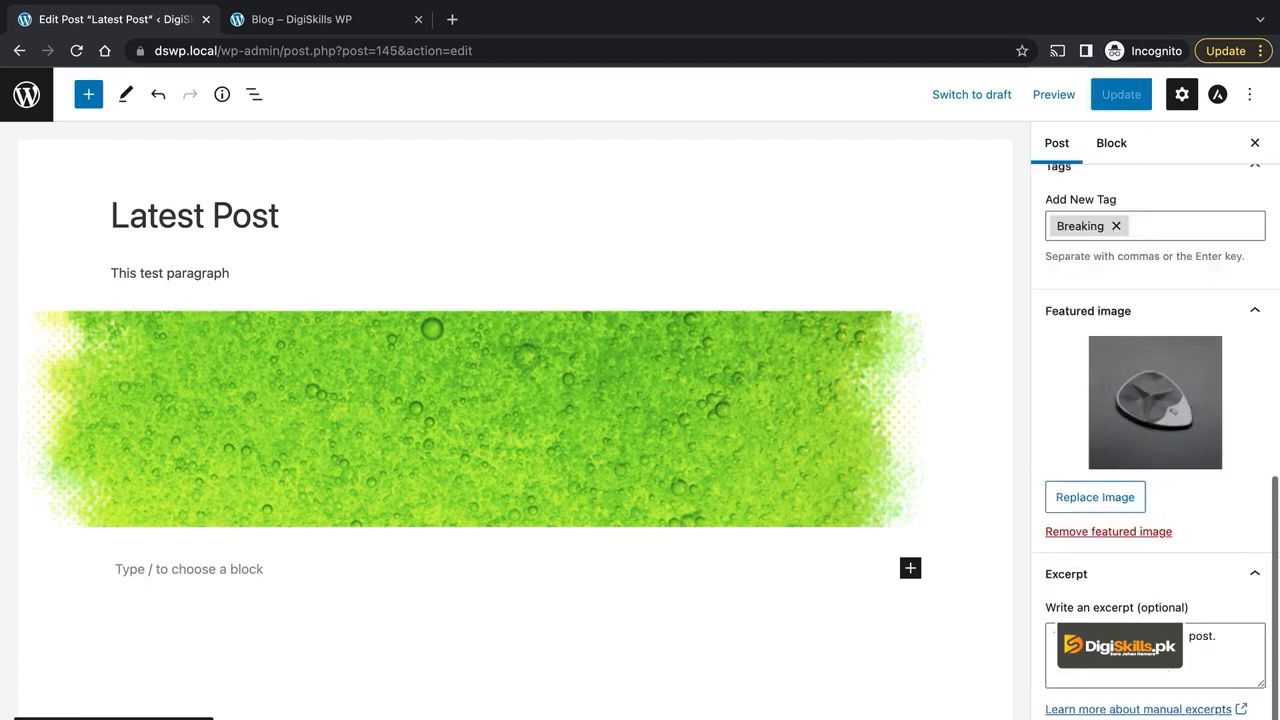
{"action": "scroll", "coordinate": [1166, 675], "scroll_direction": "down", "scroll_amount": 1}
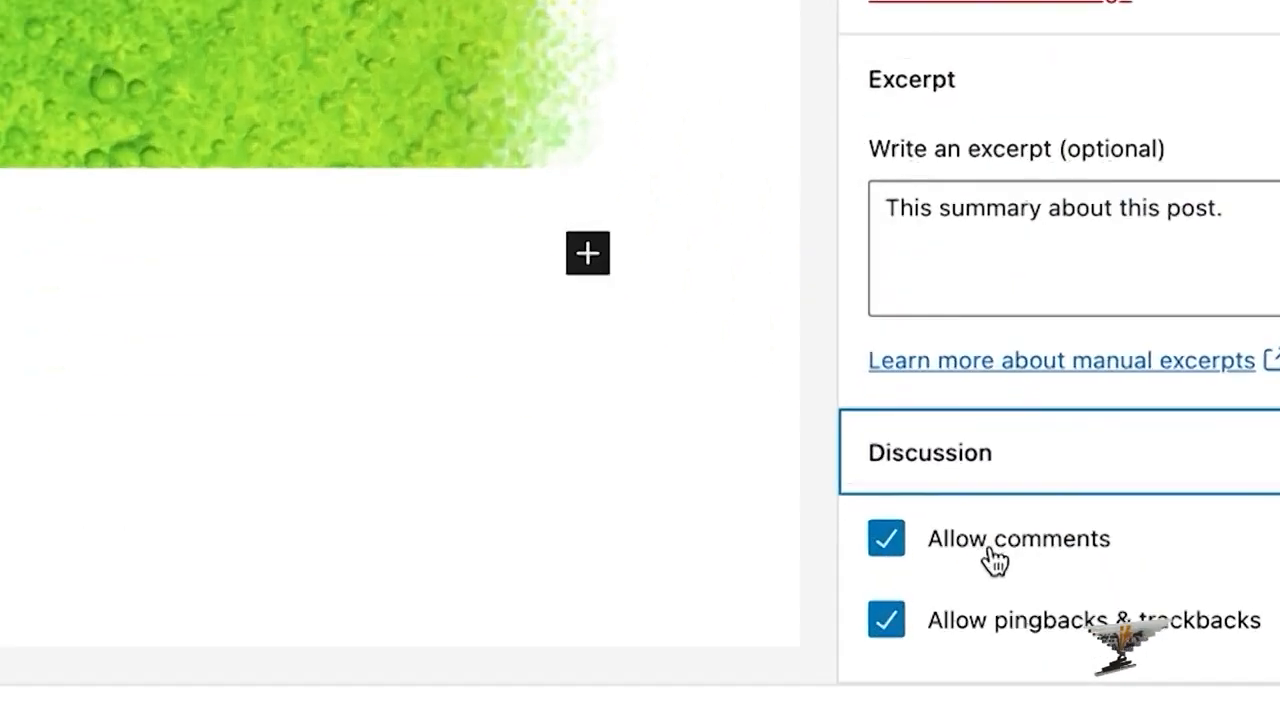
- Toggle Allow comments and Allow pingbacks & trackbacks off and on, ending with comments off
{"action": "left_click", "coordinate": [975, 525]}
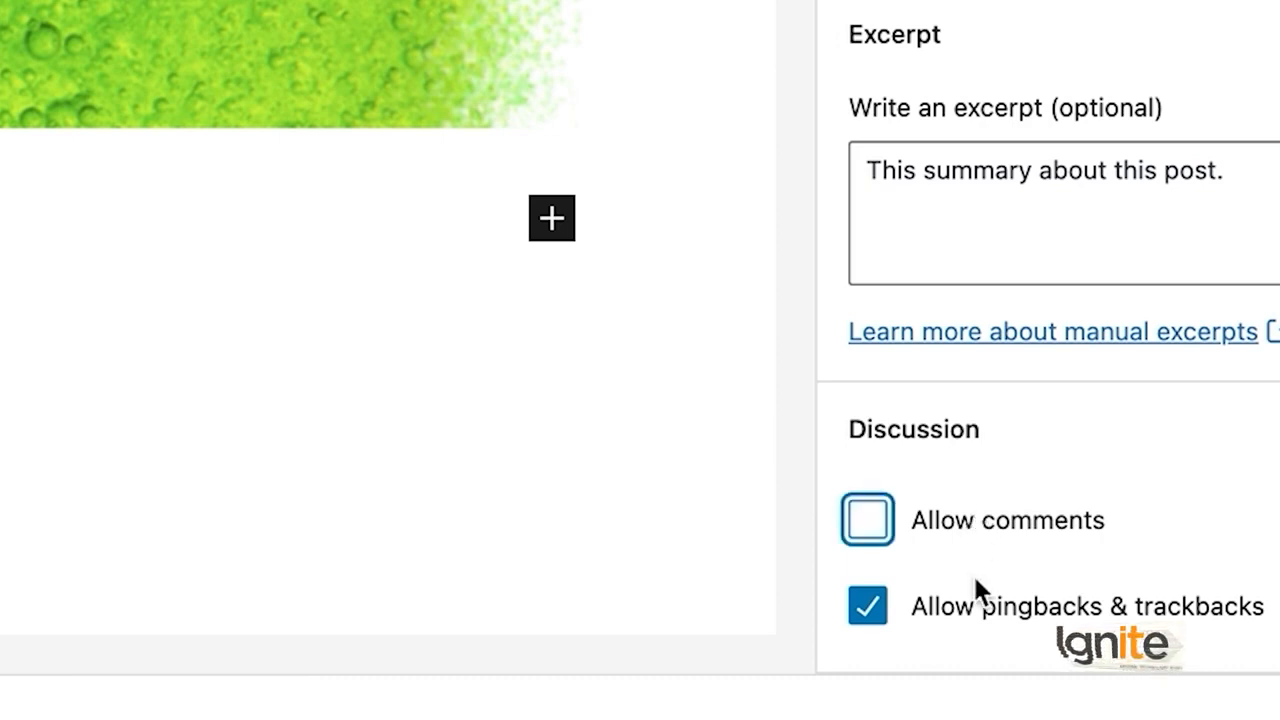
{"action": "left_click", "coordinate": [1012, 612]}
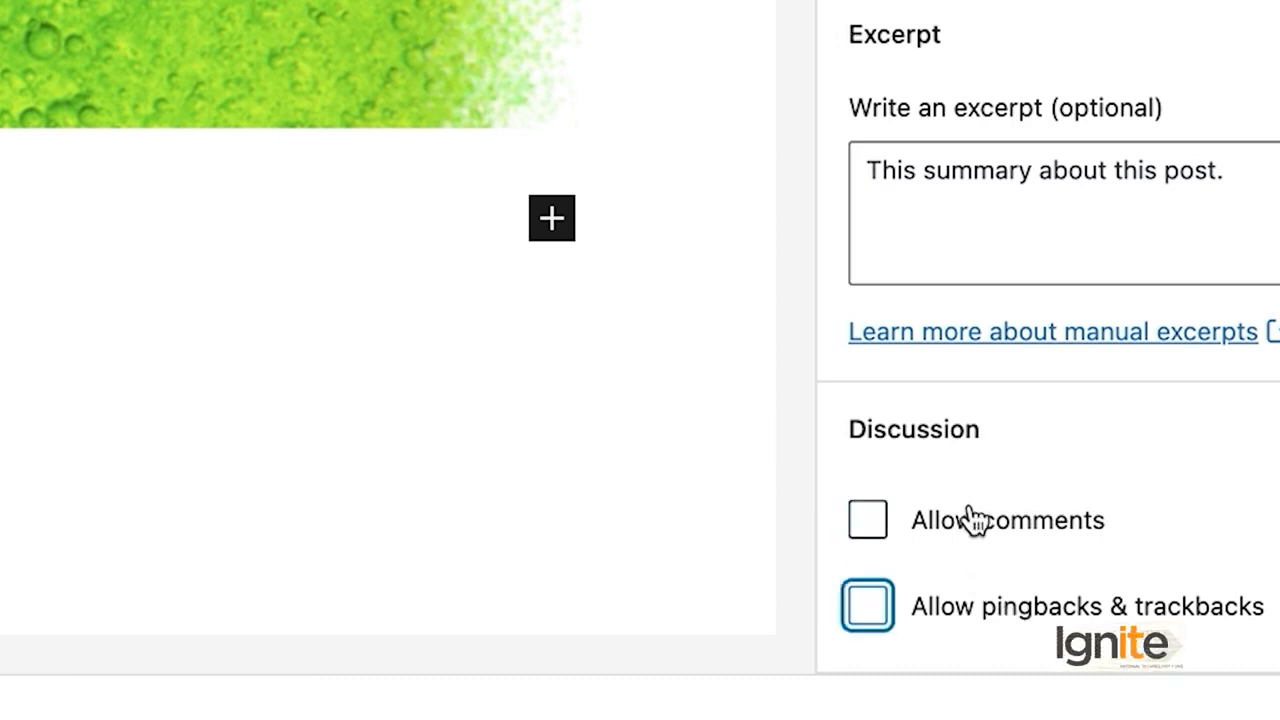
{"action": "left_click", "coordinate": [975, 521]}
{"action": "left_click", "coordinate": [963, 612]}
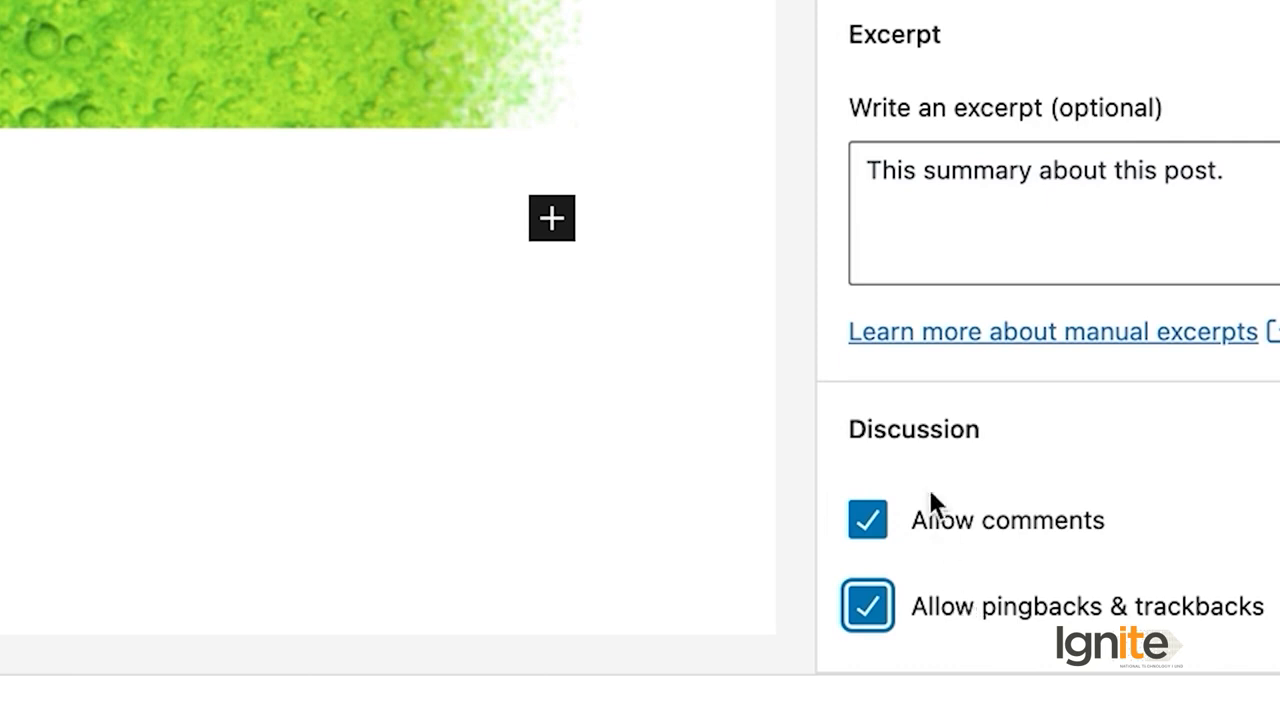
{"action": "left_click", "coordinate": [951, 524]}
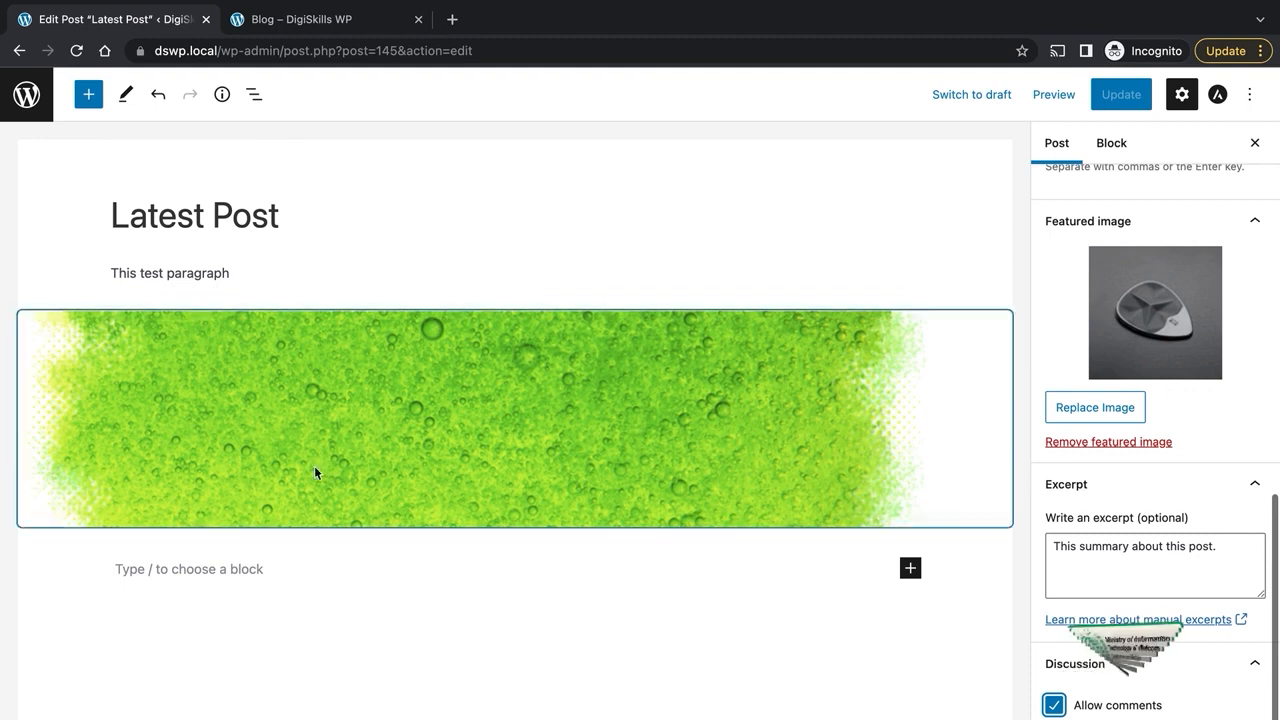
- Check the live Latest Post page to see whether it accepts comments
{"action": "left_click", "coordinate": [305, 15]}
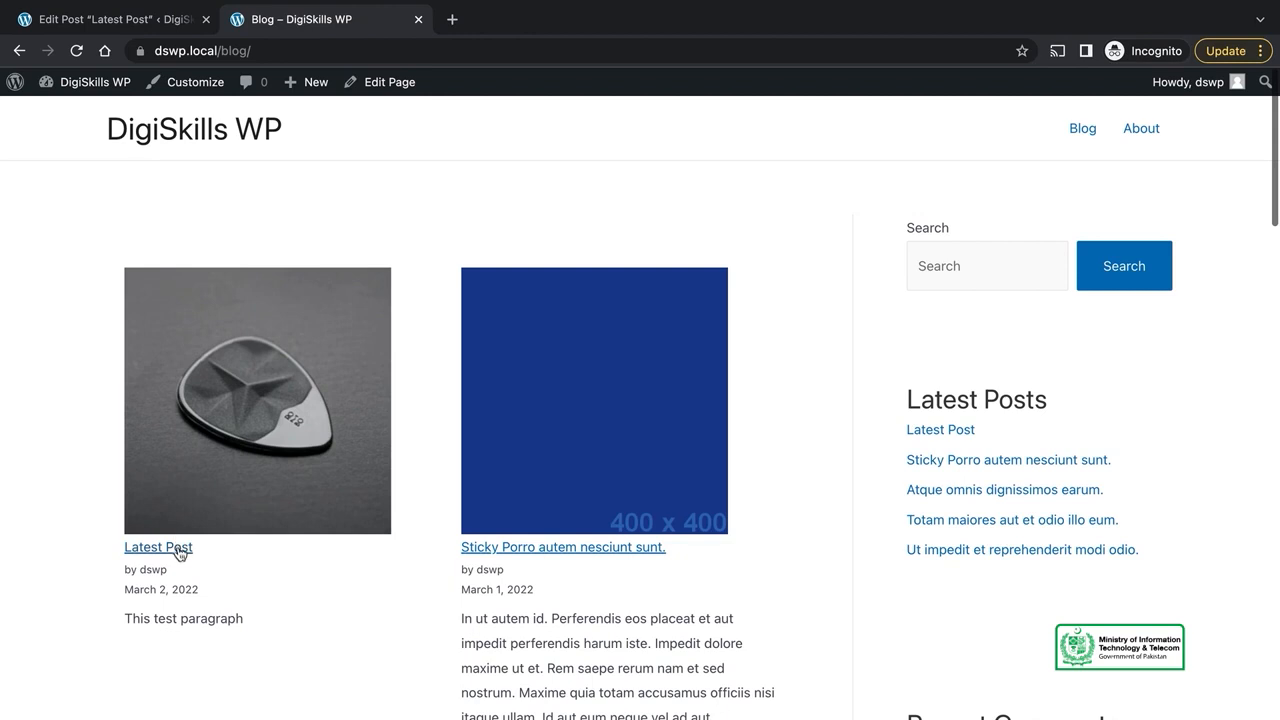
{"action": "scroll", "coordinate": [580, 349], "scroll_direction": "down", "scroll_amount": 5}
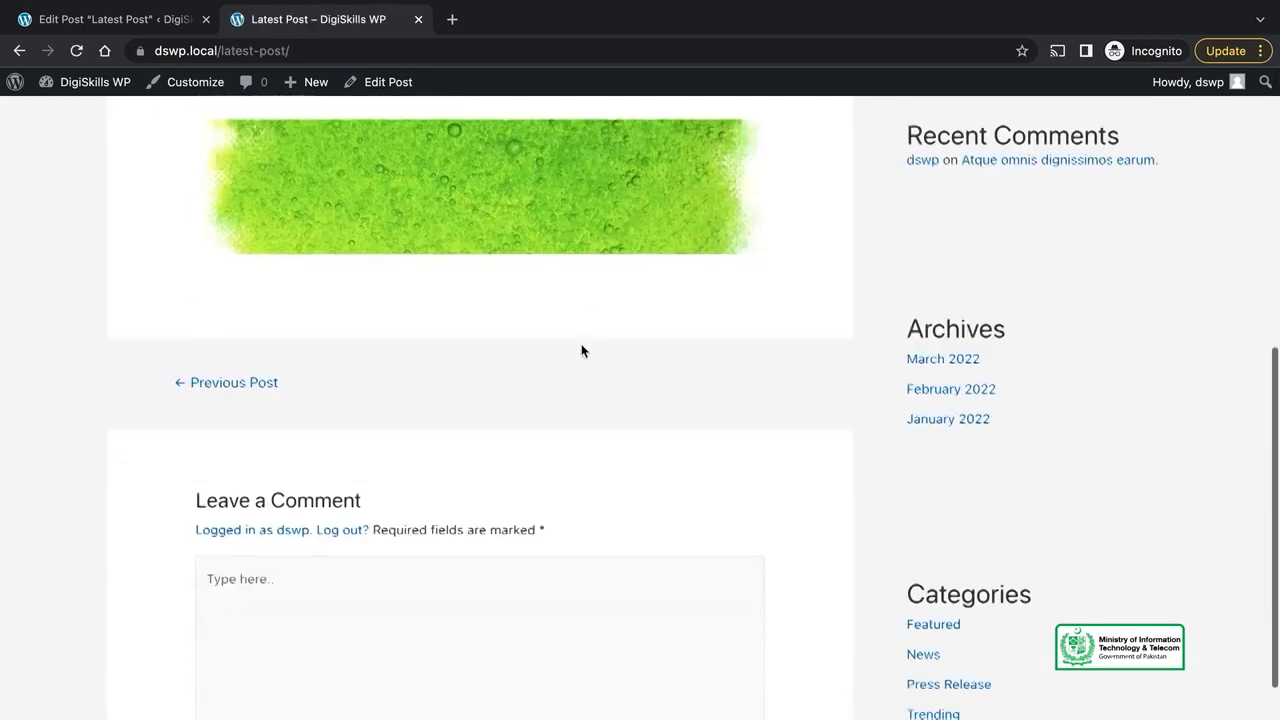
{"action": "left_click", "coordinate": [391, 669]}
{"action": "scroll", "coordinate": [497, 614], "scroll_direction": "down", "scroll_amount": 4}
{"action": "scroll", "coordinate": [497, 614], "scroll_direction": "up", "scroll_amount": 5}
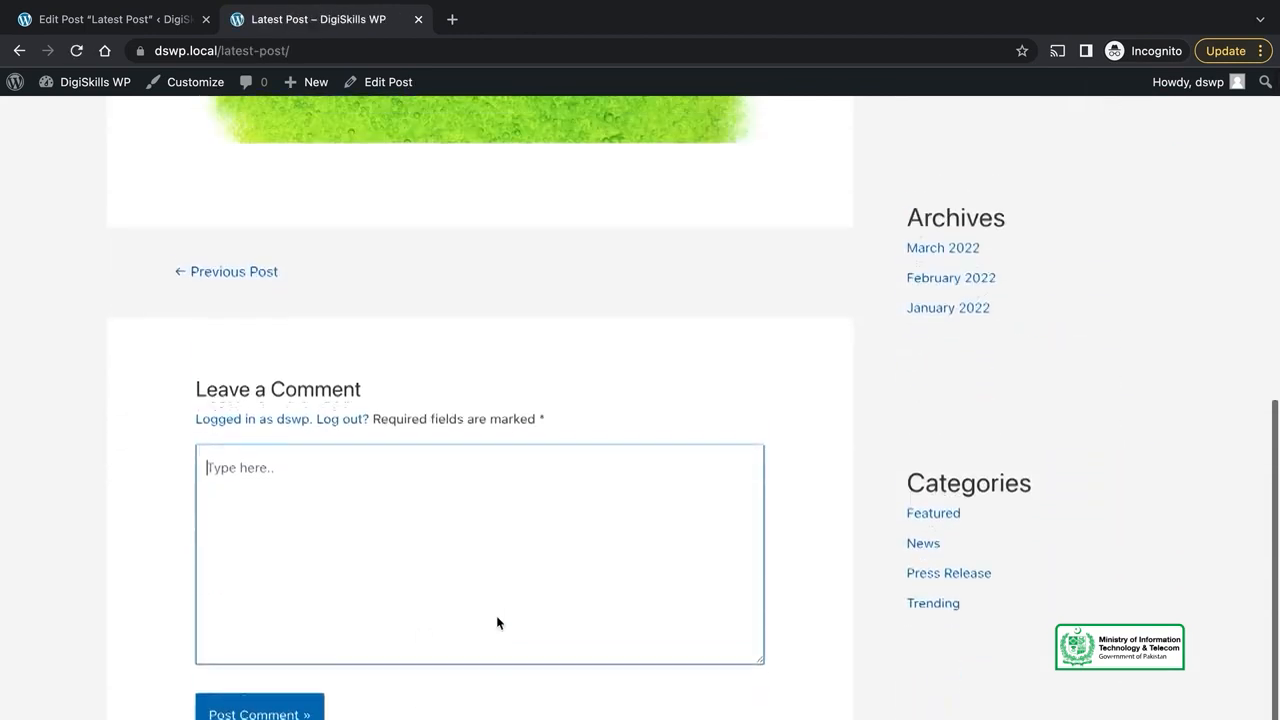
- Uncheck Allow comments on Latest Post and update the post
{"action": "left_click", "coordinate": [113, 20]}
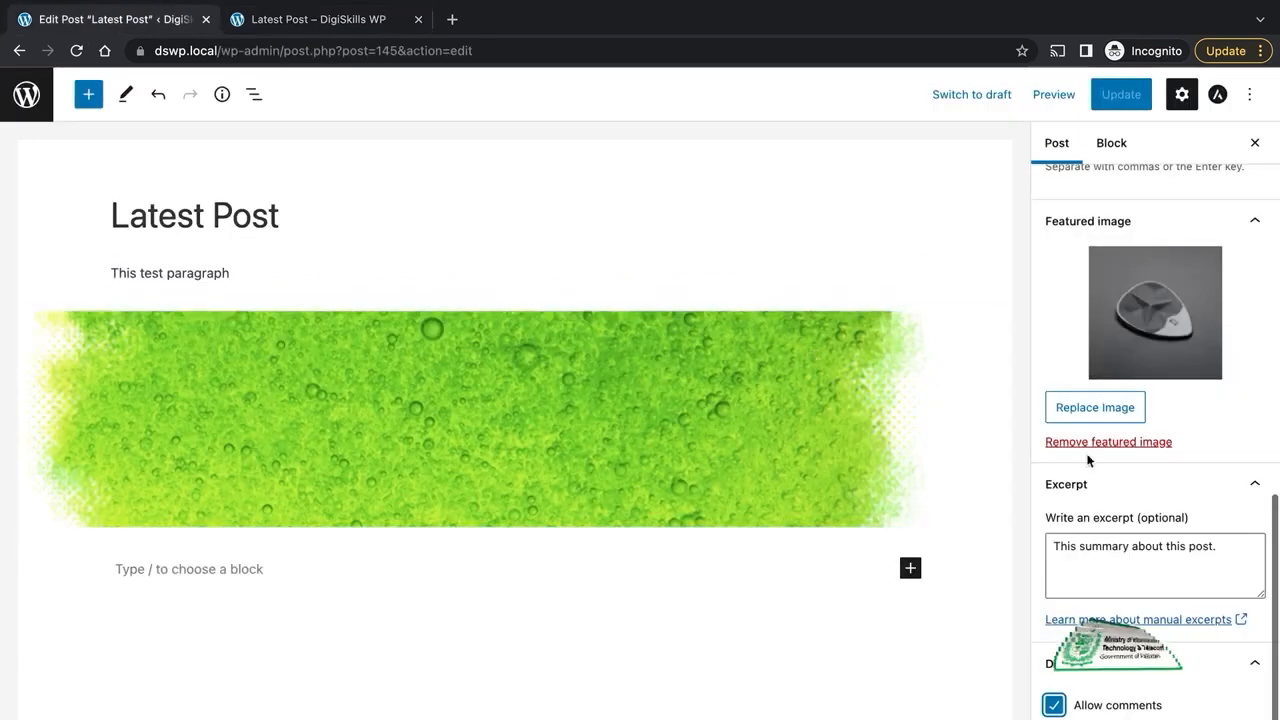
{"action": "left_click", "coordinate": [1113, 708]}
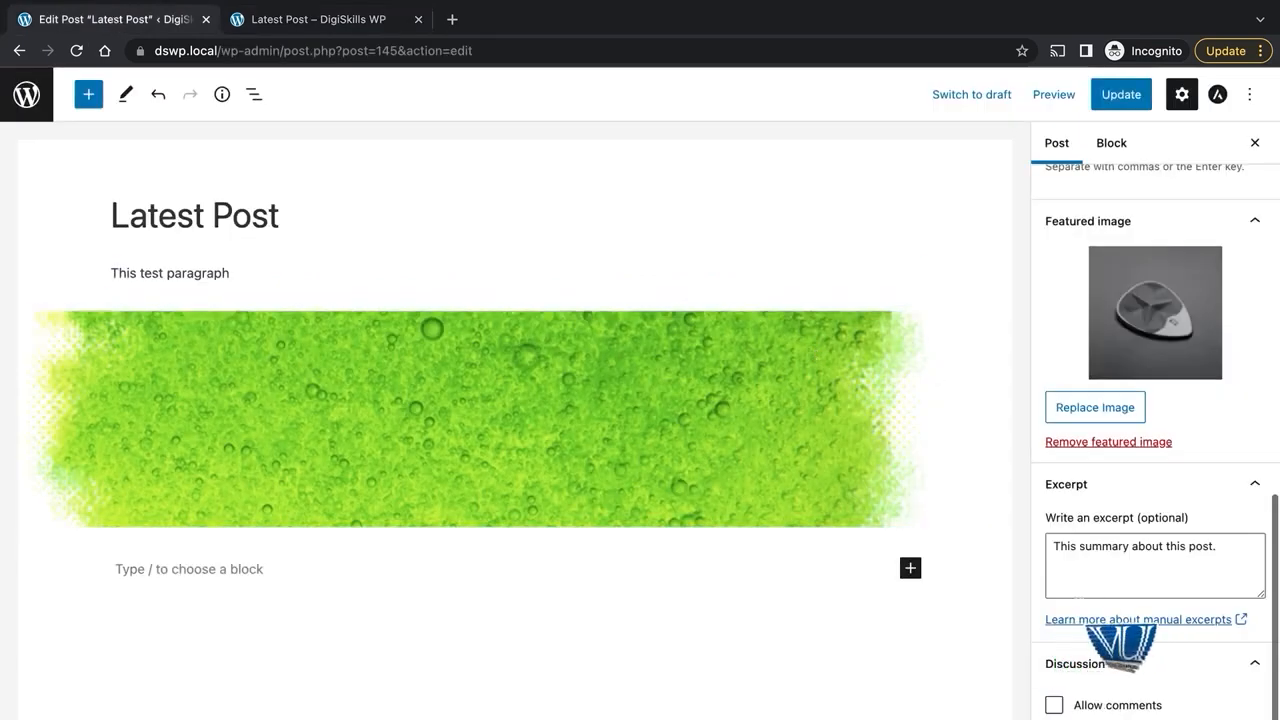
{"action": "left_click", "coordinate": [1113, 100]}
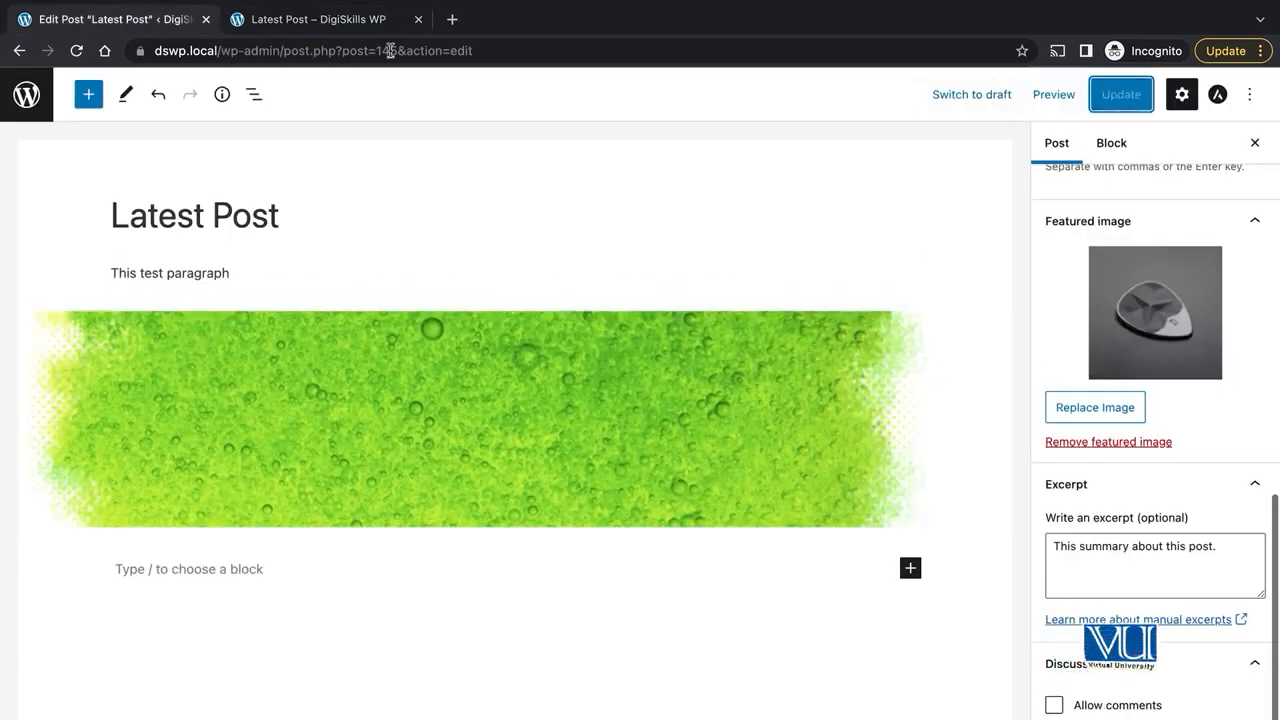
- Reload the live post to confirm the comment form is gone, then visit the home page
{"action": "left_click", "coordinate": [315, 24]}
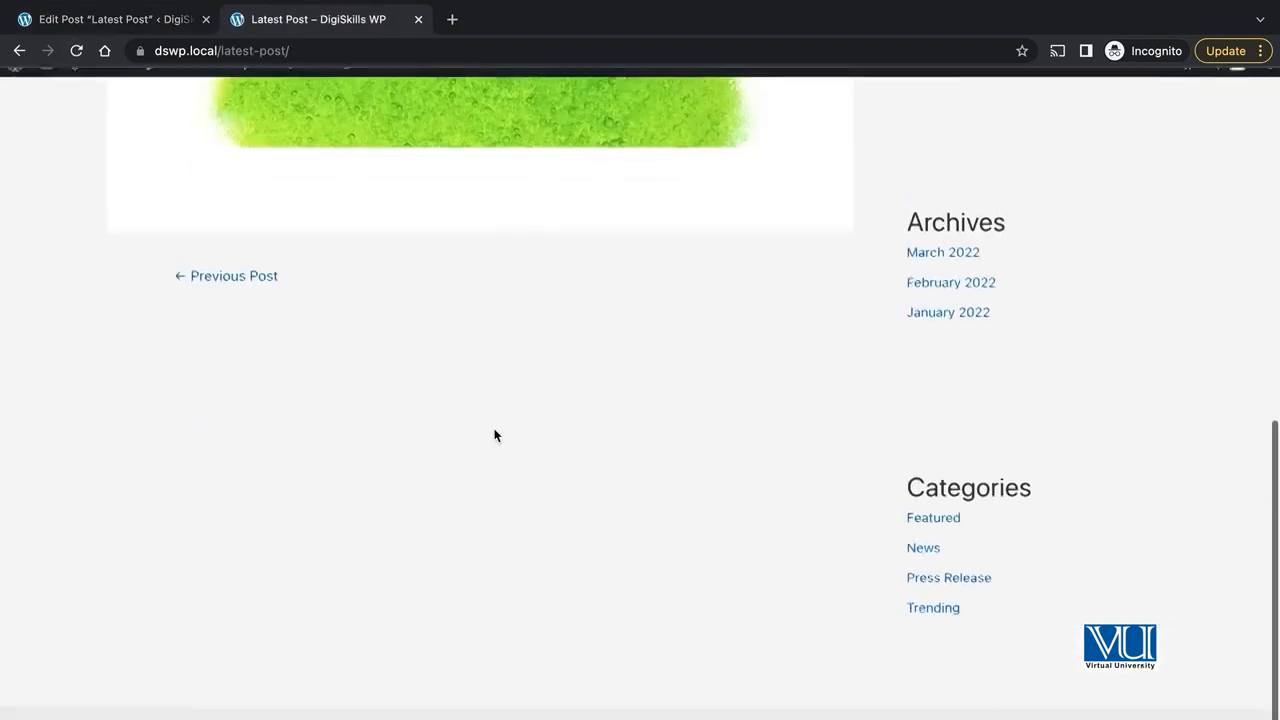
{"action": "scroll", "coordinate": [495, 434], "scroll_direction": "up", "scroll_amount": 7}
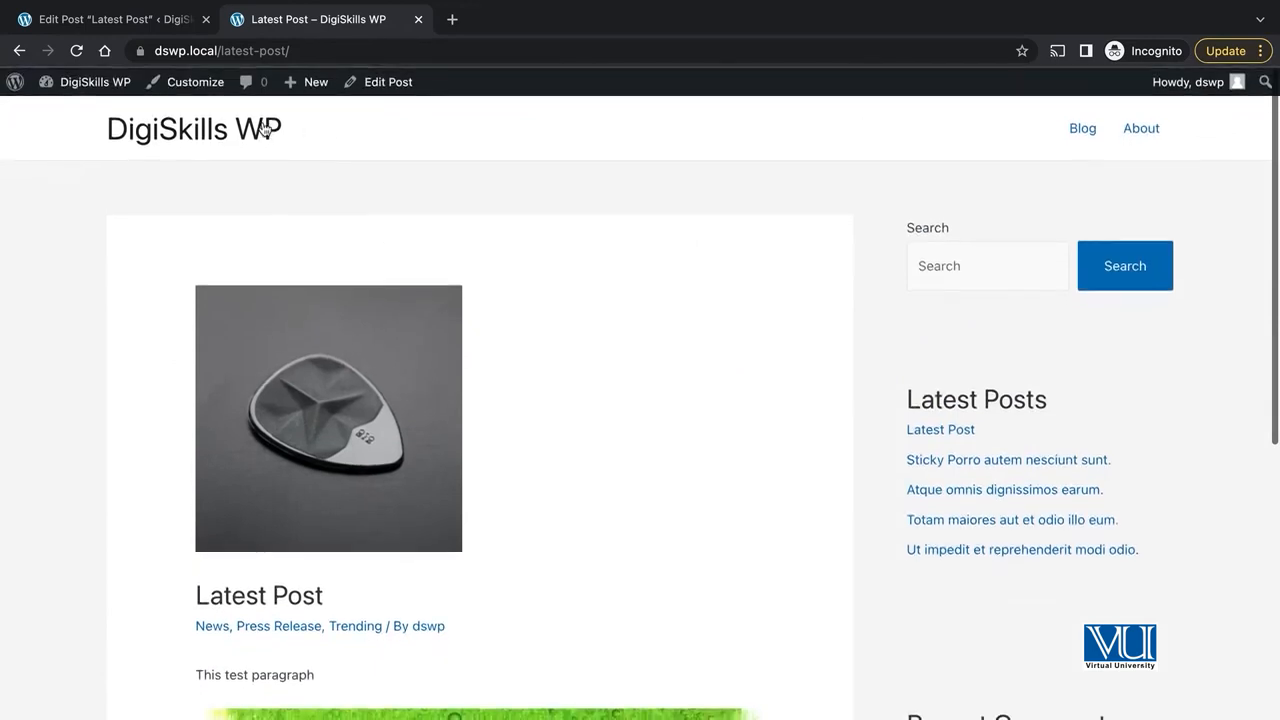
{"action": "left_click", "coordinate": [268, 129]}
{"action": "left_click", "coordinate": [167, 25]}
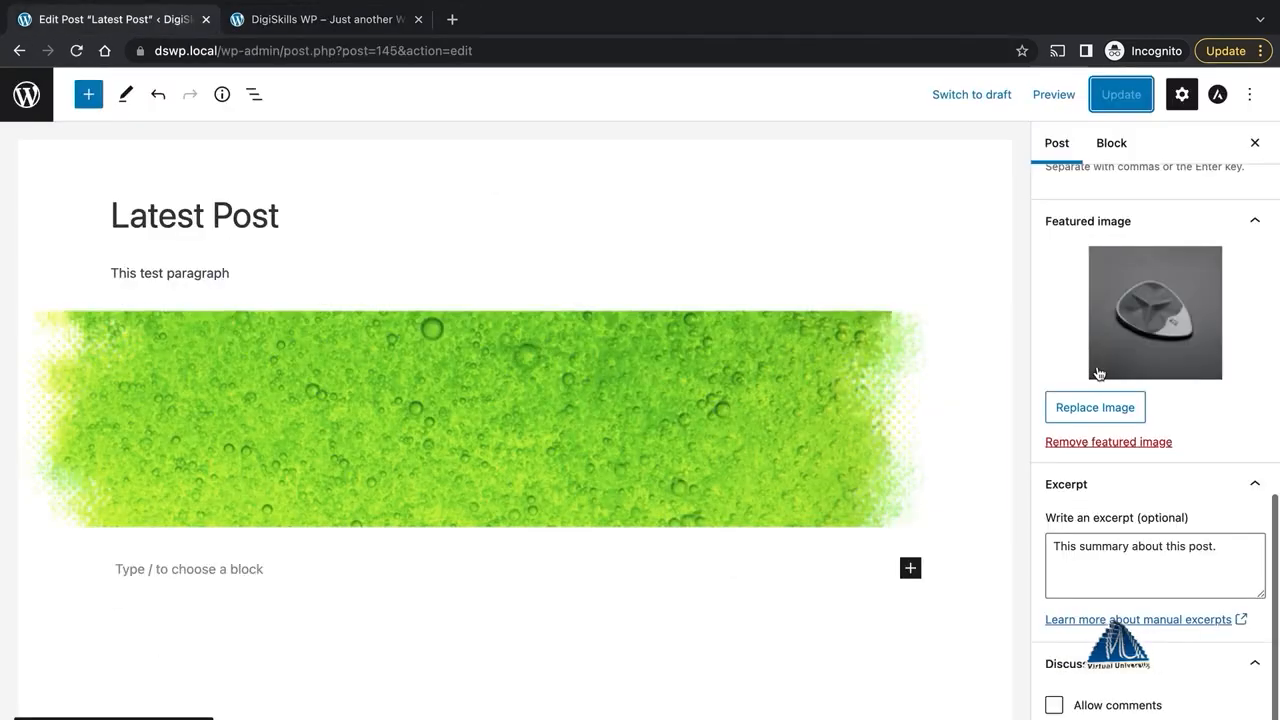
- Review the post's Author dropdown choices, leaving the author as dswp
{"action": "scroll", "coordinate": [1098, 370], "scroll_direction": "up", "scroll_amount": 5}
{"action": "scroll", "coordinate": [1183, 423], "scroll_direction": "down", "scroll_amount": 5}
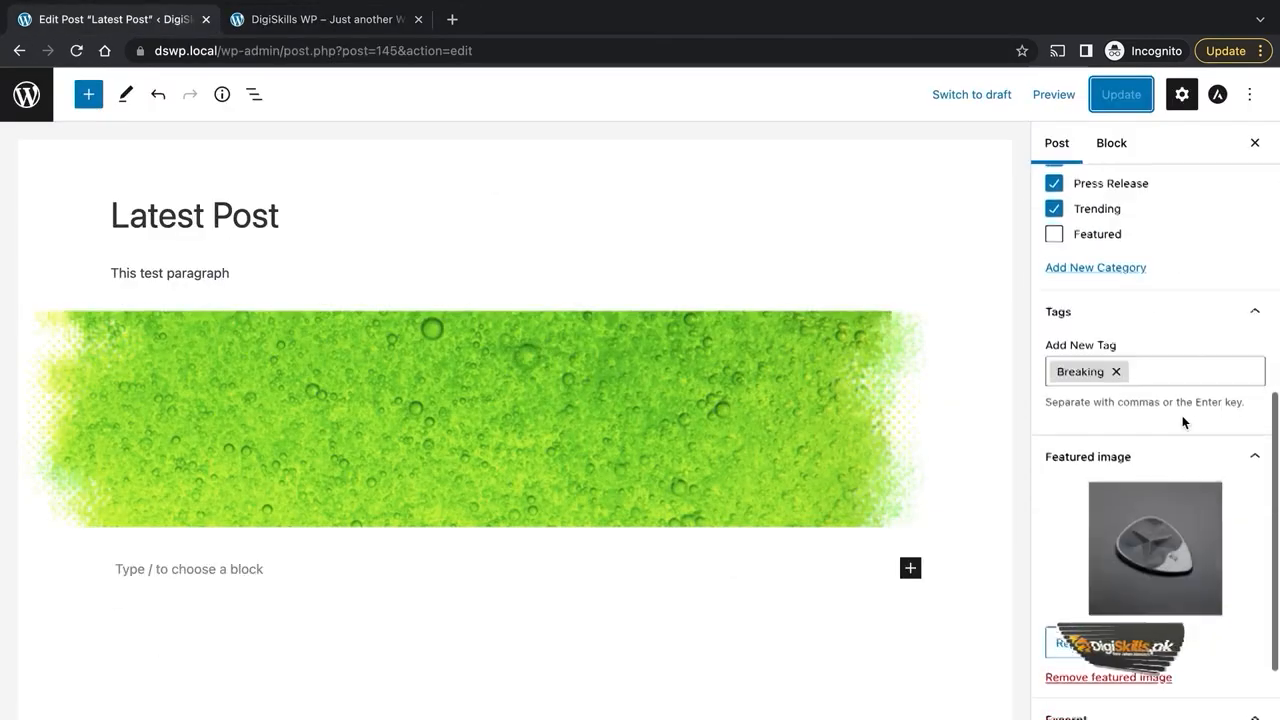
{"action": "scroll", "coordinate": [1183, 423], "scroll_direction": "up", "scroll_amount": 10}
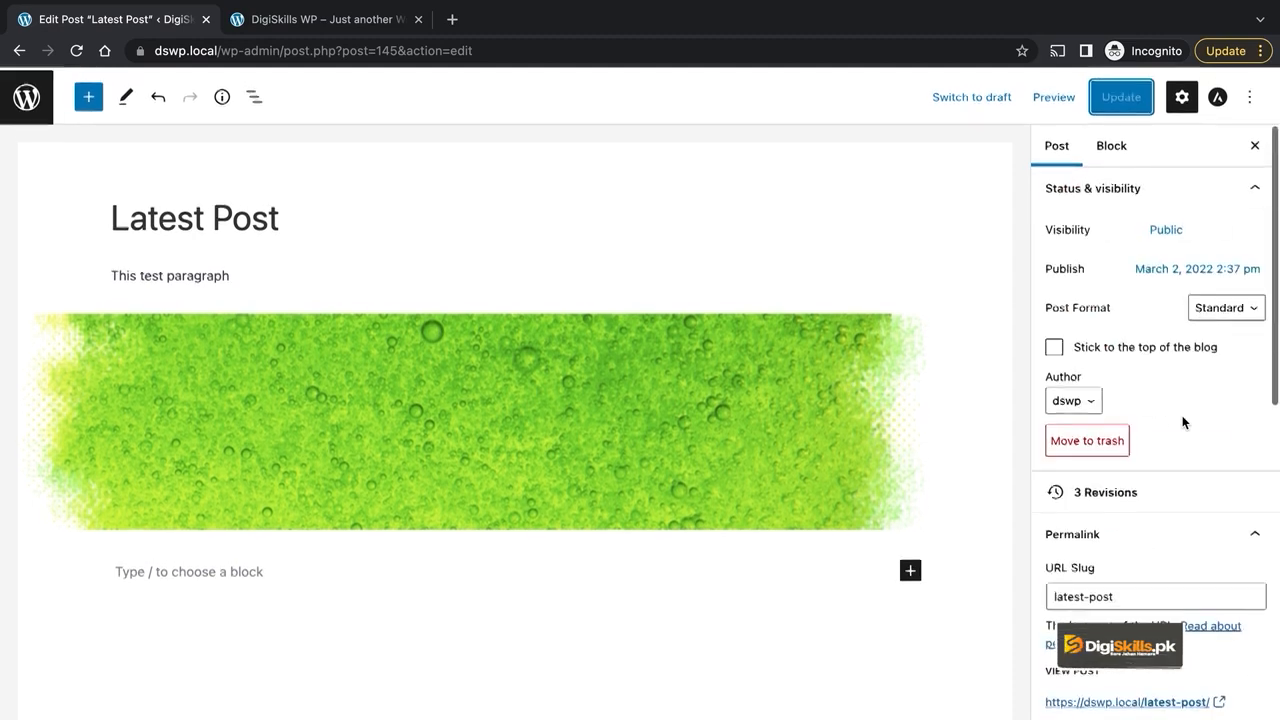
{"action": "left_click", "coordinate": [1086, 408]}
{"action": "left_click", "coordinate": [1171, 414]}
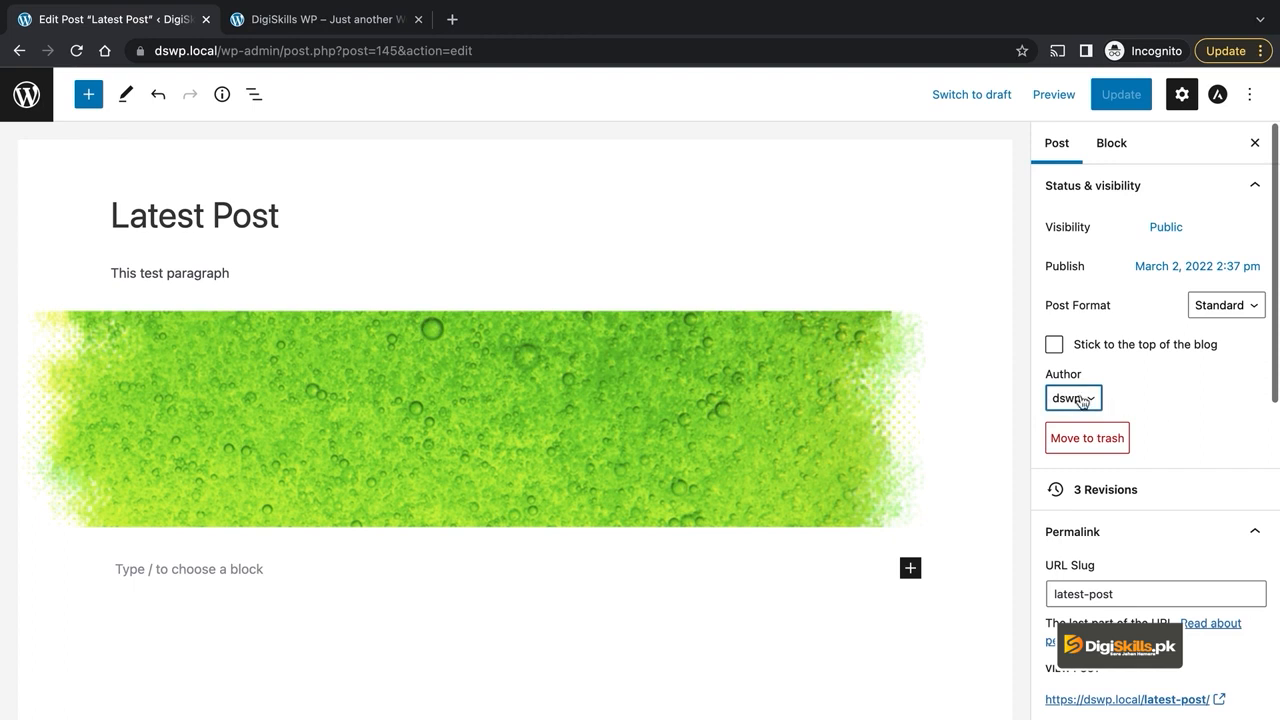
{"action": "left_click", "coordinate": [1082, 402]}
{"action": "left_click", "coordinate": [1182, 398]}
{"action": "left_click", "coordinate": [1082, 402]}
{"action": "left_click", "coordinate": [1136, 410]}
{"action": "left_click", "coordinate": [1084, 402]}
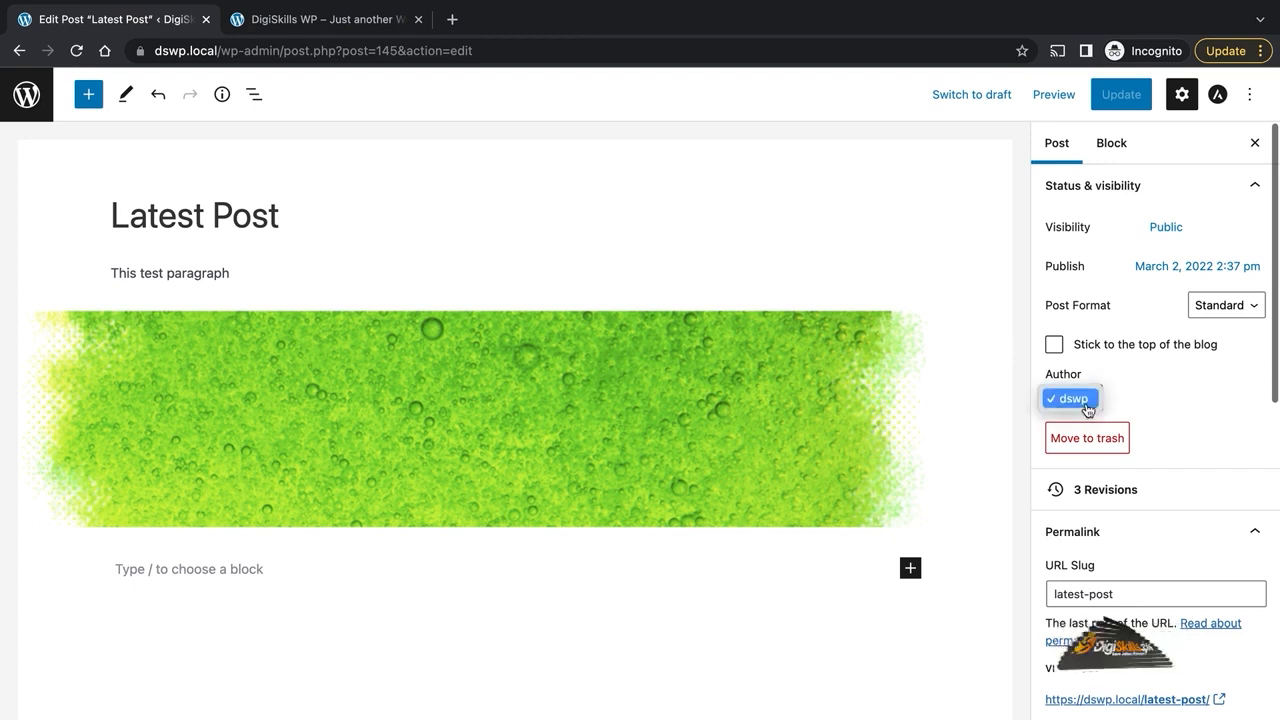
- Dismiss the author list with dswp kept and bring up the DigiSkills WP home page
{"action": "left_click", "coordinate": [1173, 391]}
{"action": "left_click", "coordinate": [1173, 391]}
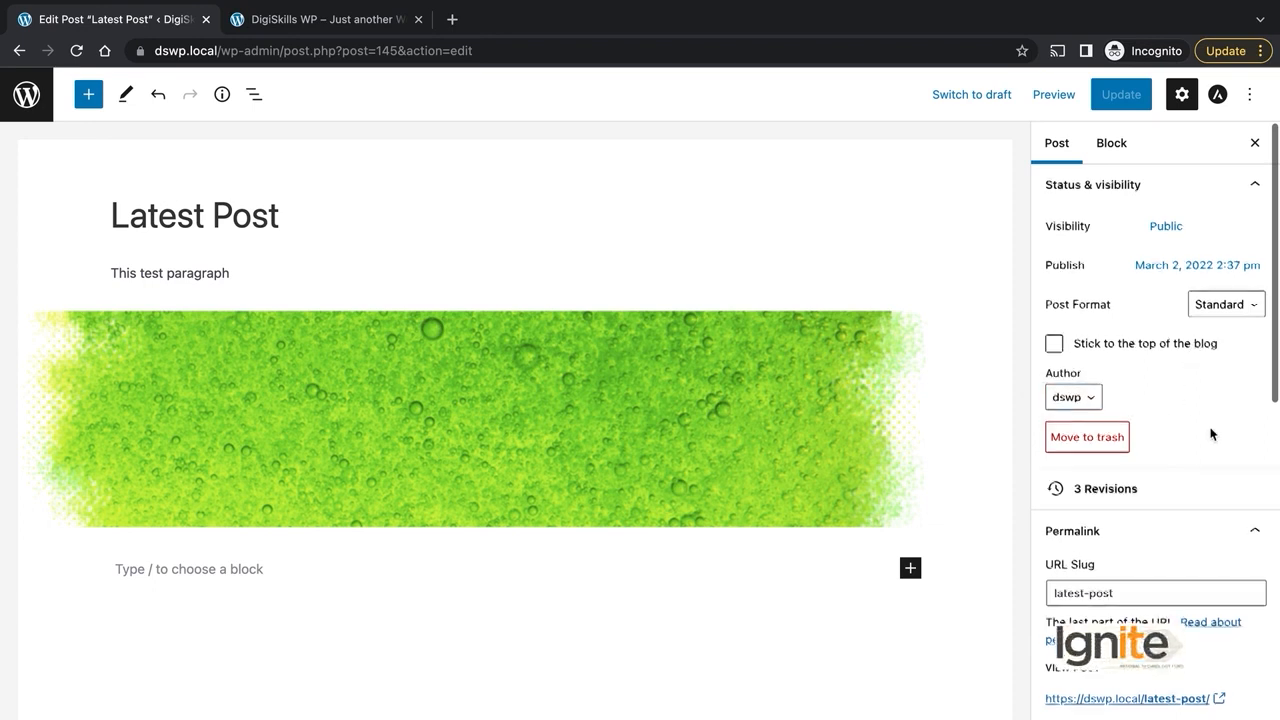
{"action": "scroll", "coordinate": [1210, 432], "scroll_direction": "down", "scroll_amount": 2}
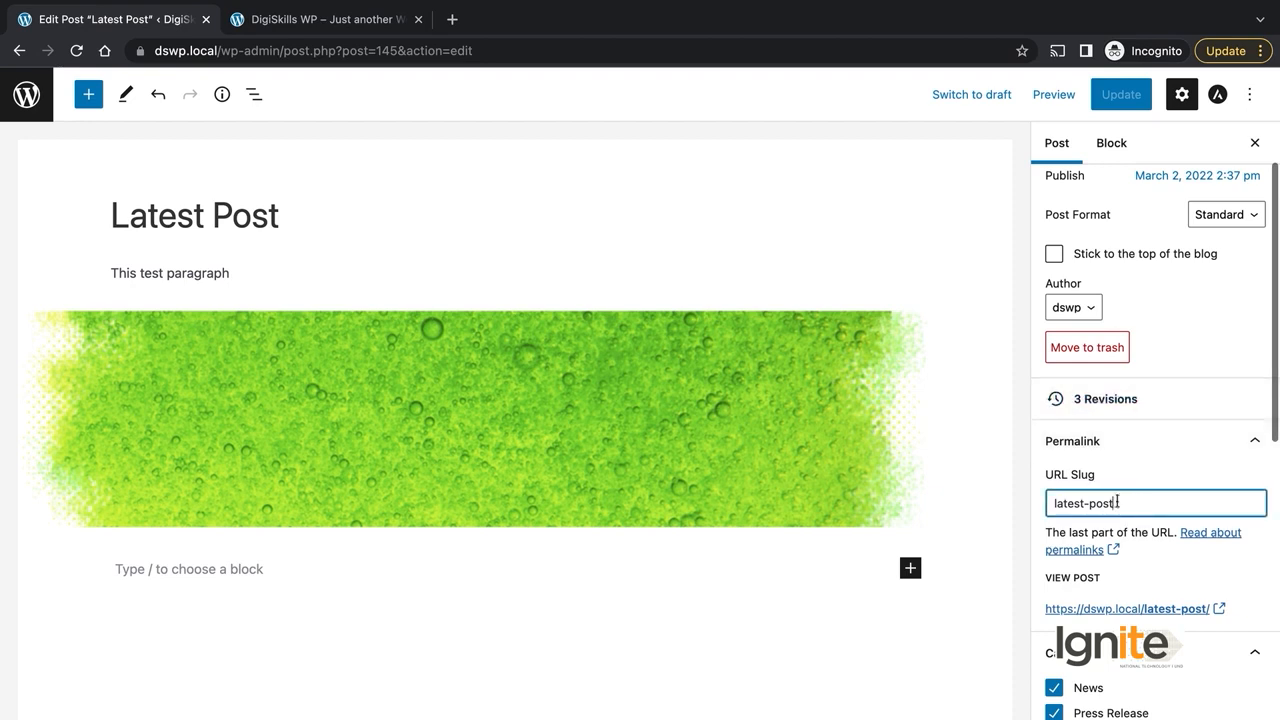
{"action": "left_click", "coordinate": [300, 19]}
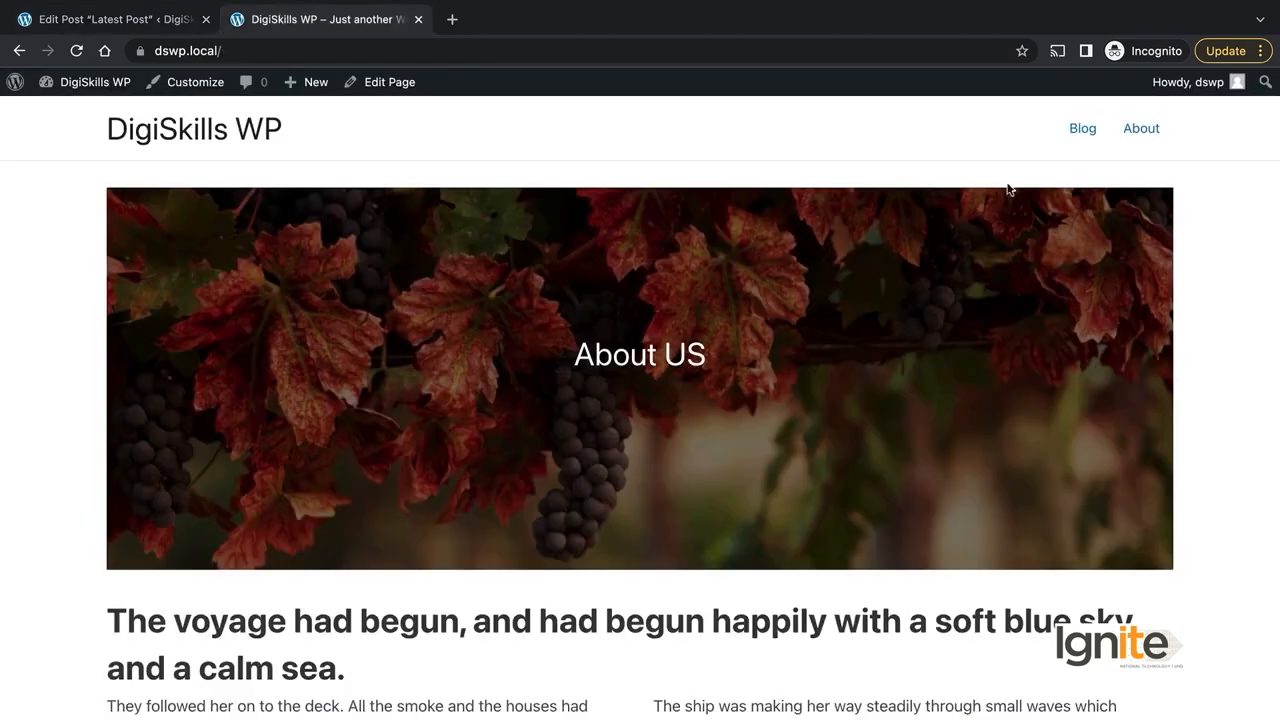
- Open Latest Post from the Blog page and inspect its current URL slug
{"action": "left_click", "coordinate": [1075, 129]}
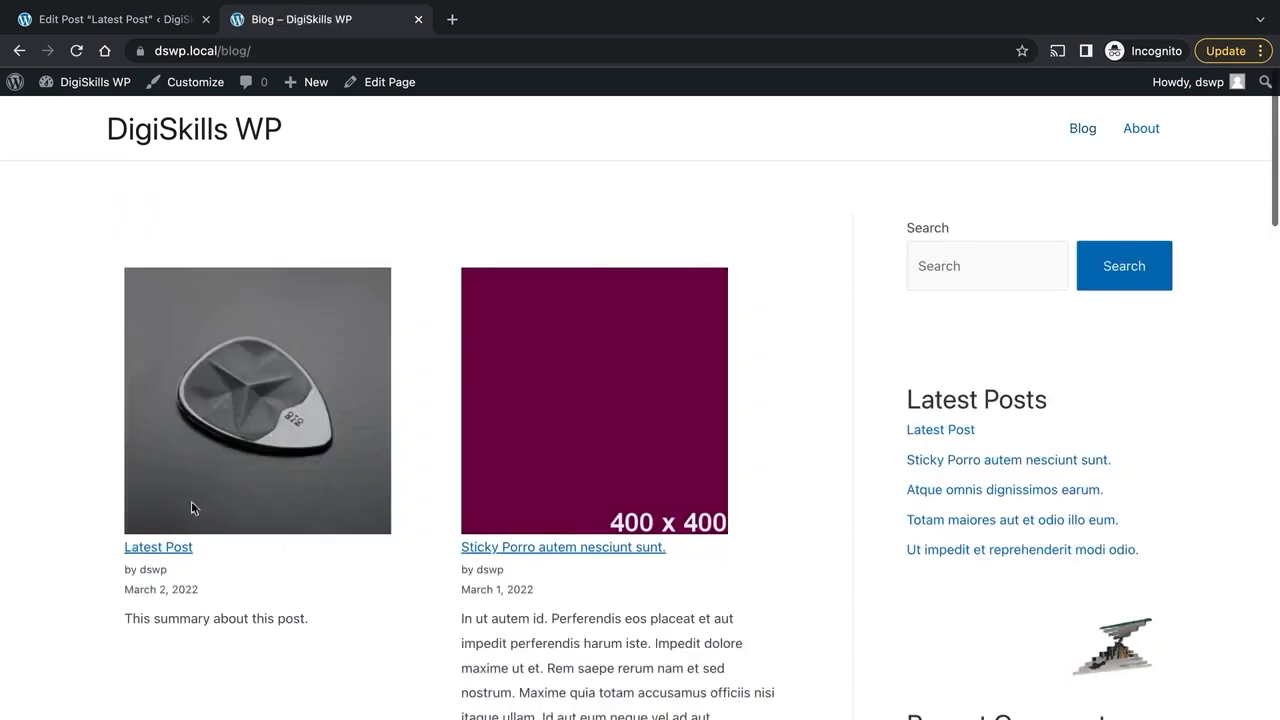
{"action": "left_click", "coordinate": [172, 546]}
{"action": "left_click", "coordinate": [221, 52]}
{"action": "left_click_drag", "start_coordinate": [221, 52], "coordinate": [300, 54]}
{"action": "left_click", "coordinate": [302, 55]}
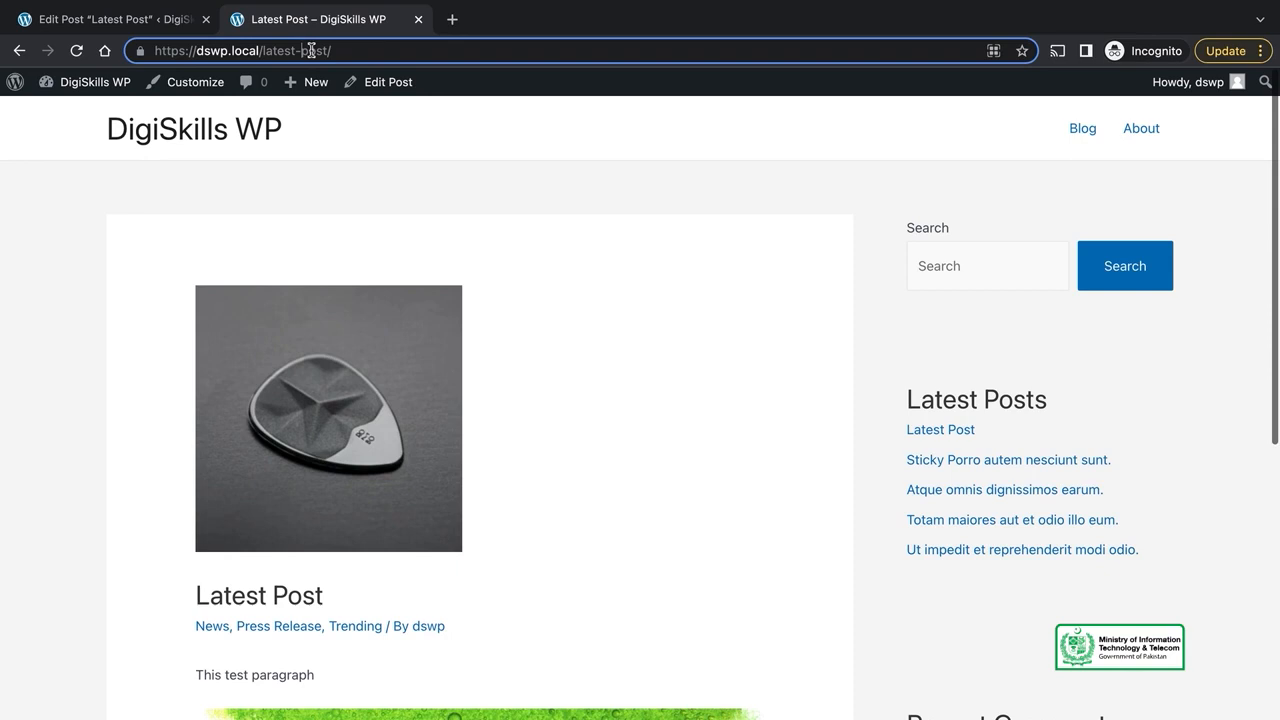
- Change the URL slug to 'latest-post-changed' and update the post
{"action": "left_click", "coordinate": [110, 19]}
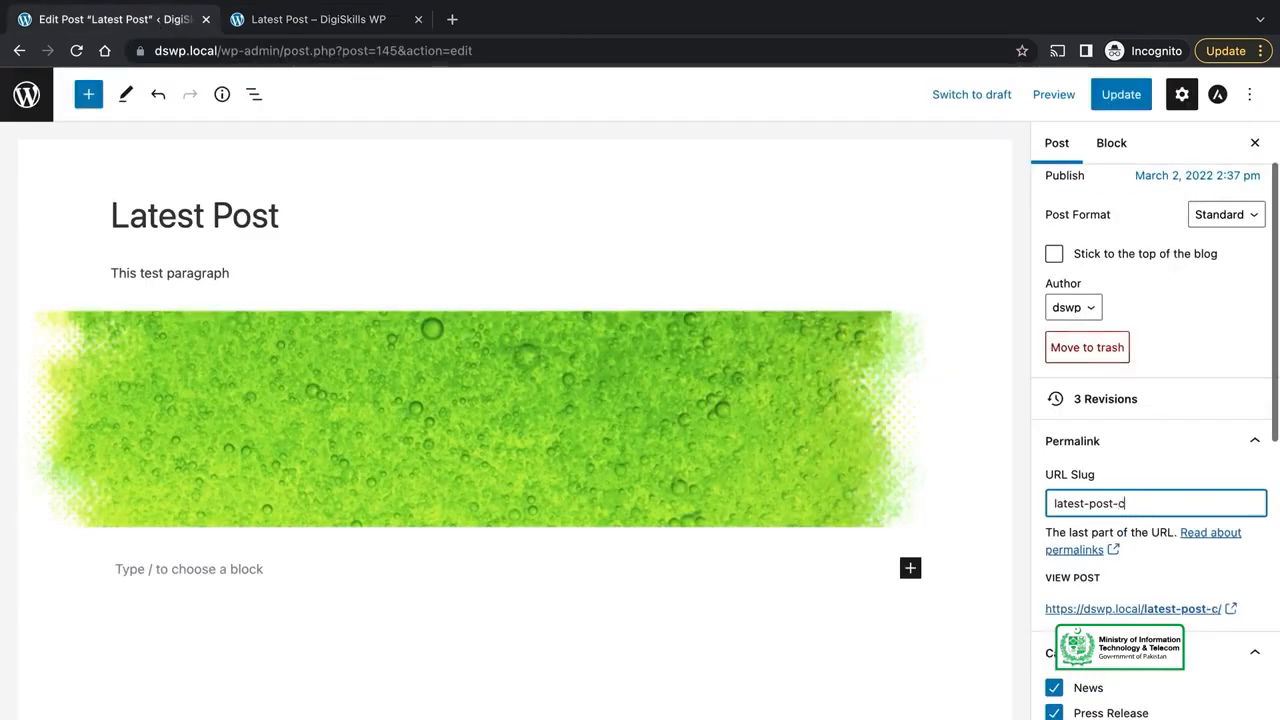
{"action": "type", "text": "nged"}
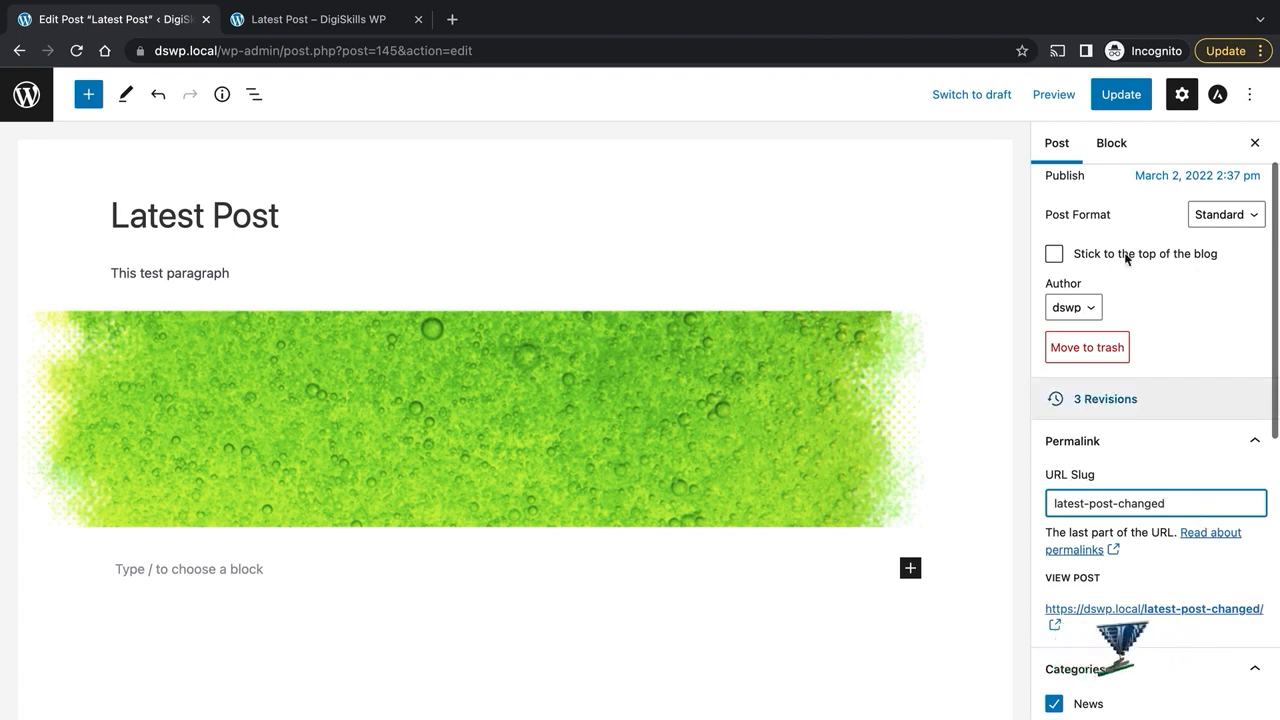
{"action": "left_click", "coordinate": [1121, 94]}
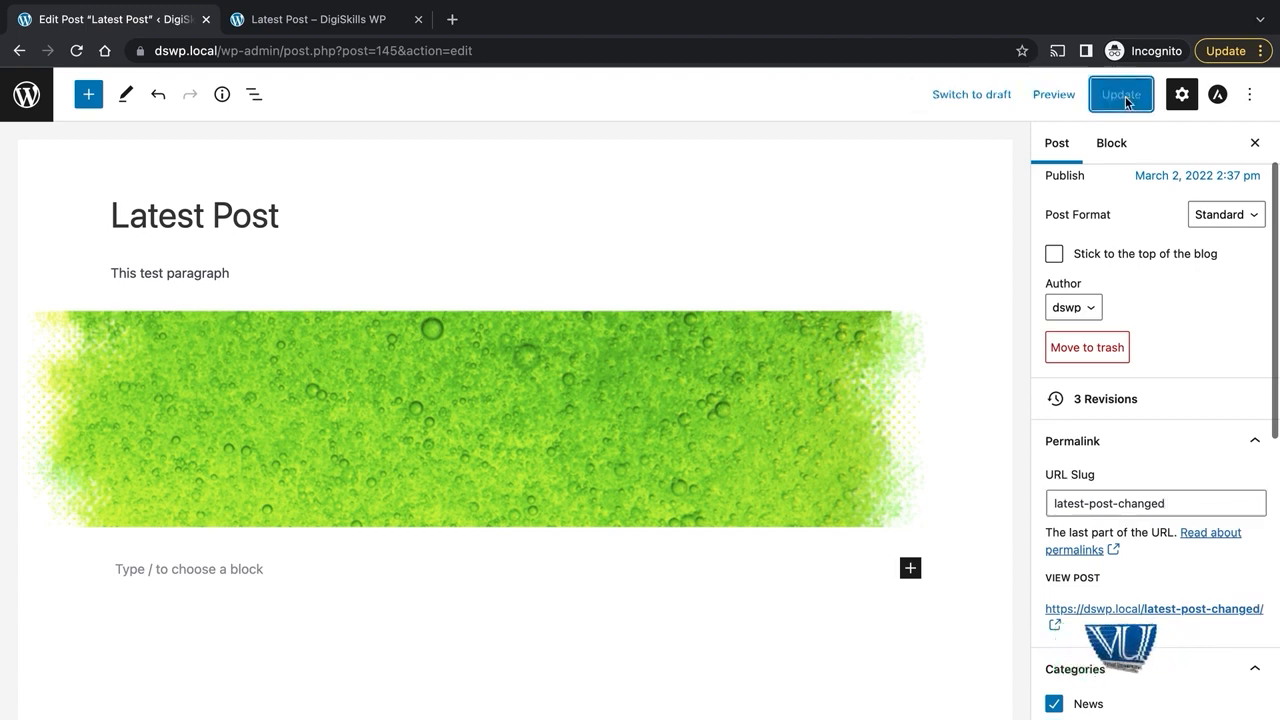
- Verify the live post's address now shows the 'latest-post-changed' slug via the Blog page
{"action": "left_click", "coordinate": [352, 20]}
{"action": "left_click", "coordinate": [1081, 137]}
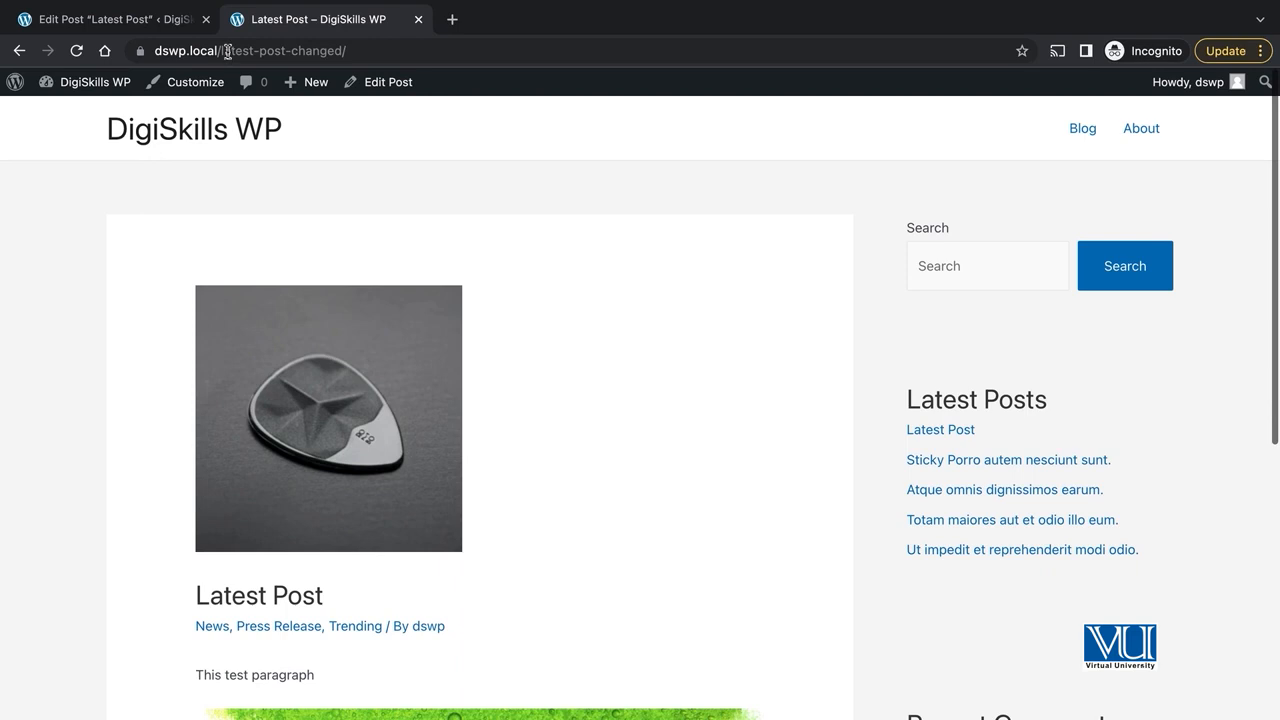
{"action": "left_click", "coordinate": [226, 51]}
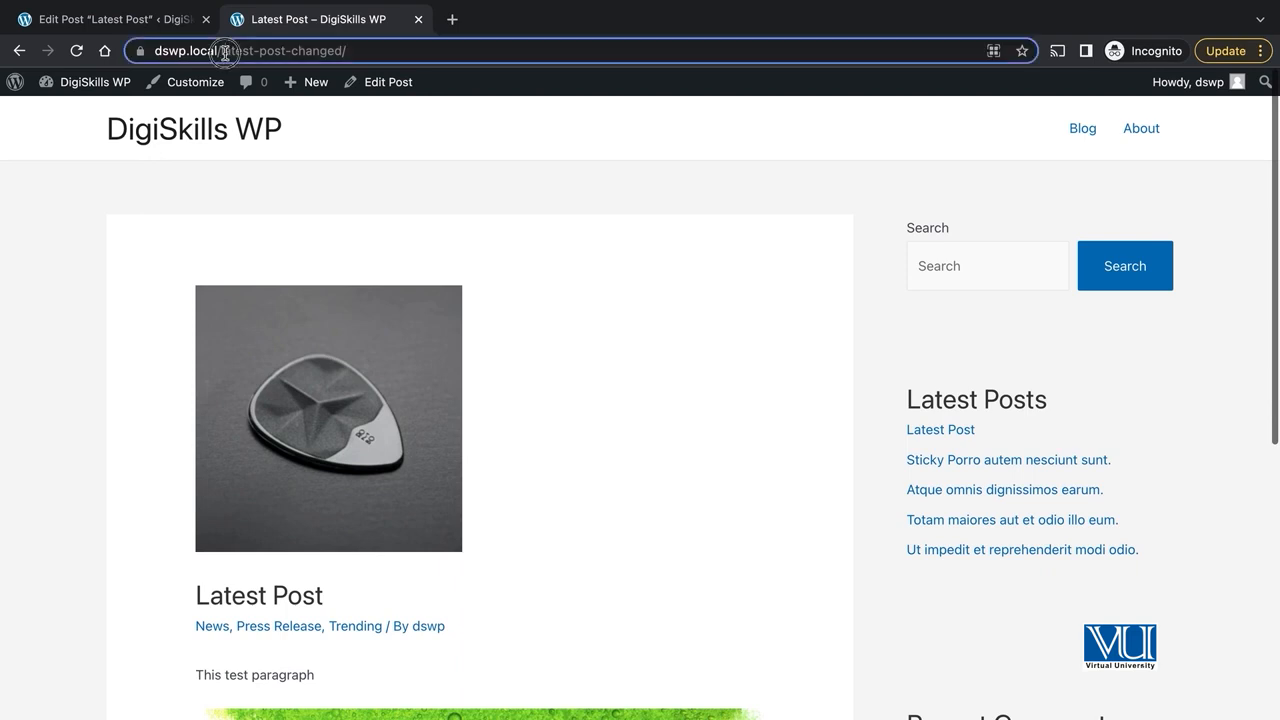
{"action": "left_click_drag", "start_coordinate": [301, 47], "coordinate": [306, 48]}
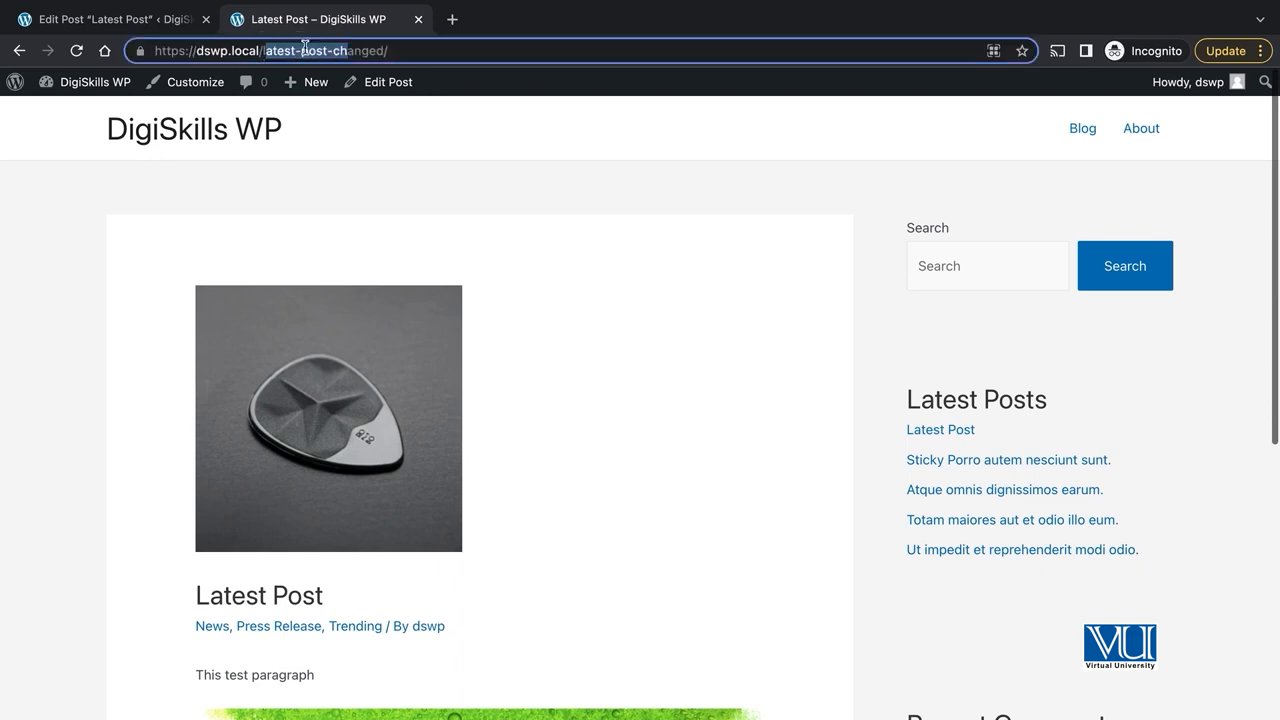
{"action": "left_click", "coordinate": [363, 50]}
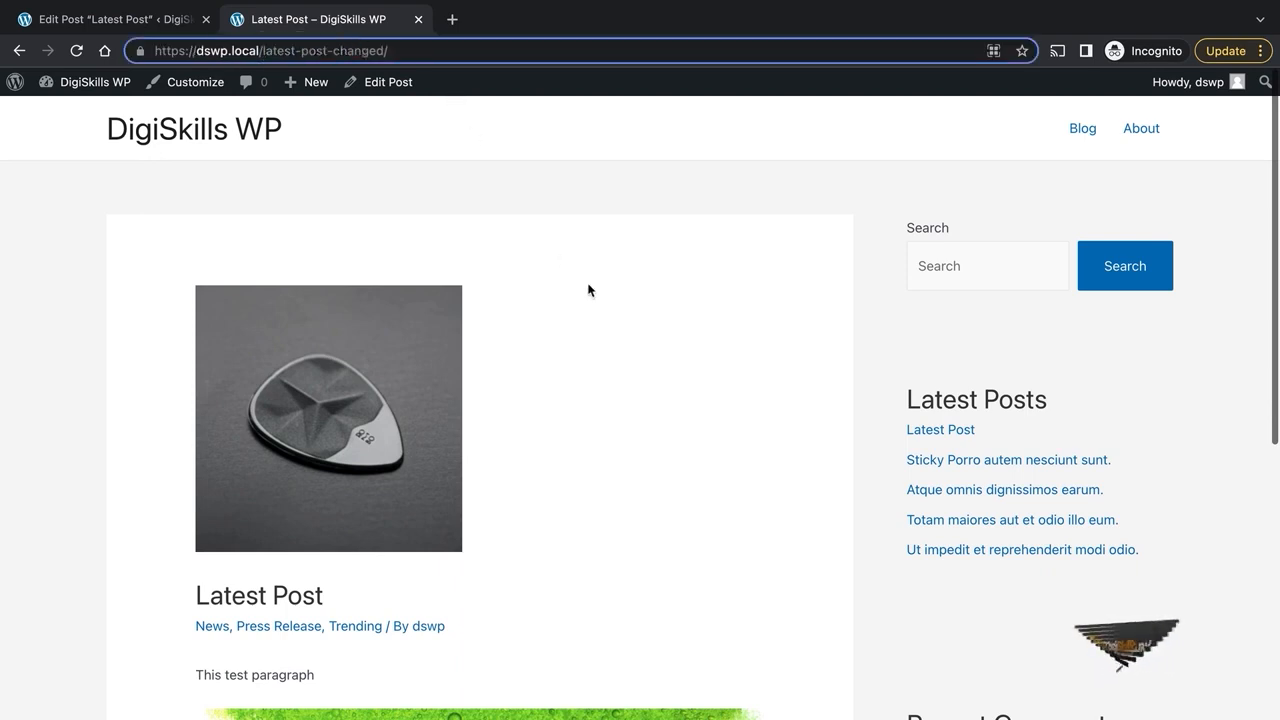
{"action": "left_click", "coordinate": [606, 314]}
{"action": "left_click", "coordinate": [240, 136]}
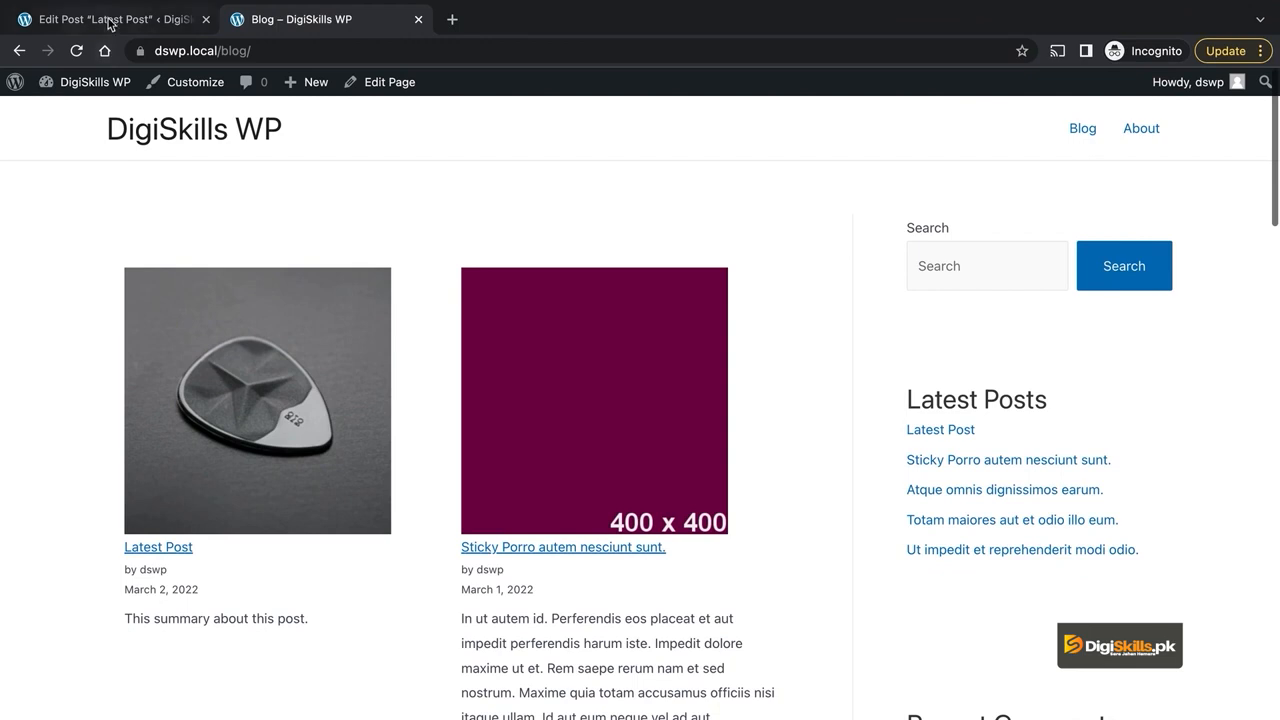
- Back in Latest Post's editor, check the Post Format options and keep it Standard
{"action": "left_click", "coordinate": [110, 22]}
{"action": "left_click", "coordinate": [282, 214]}
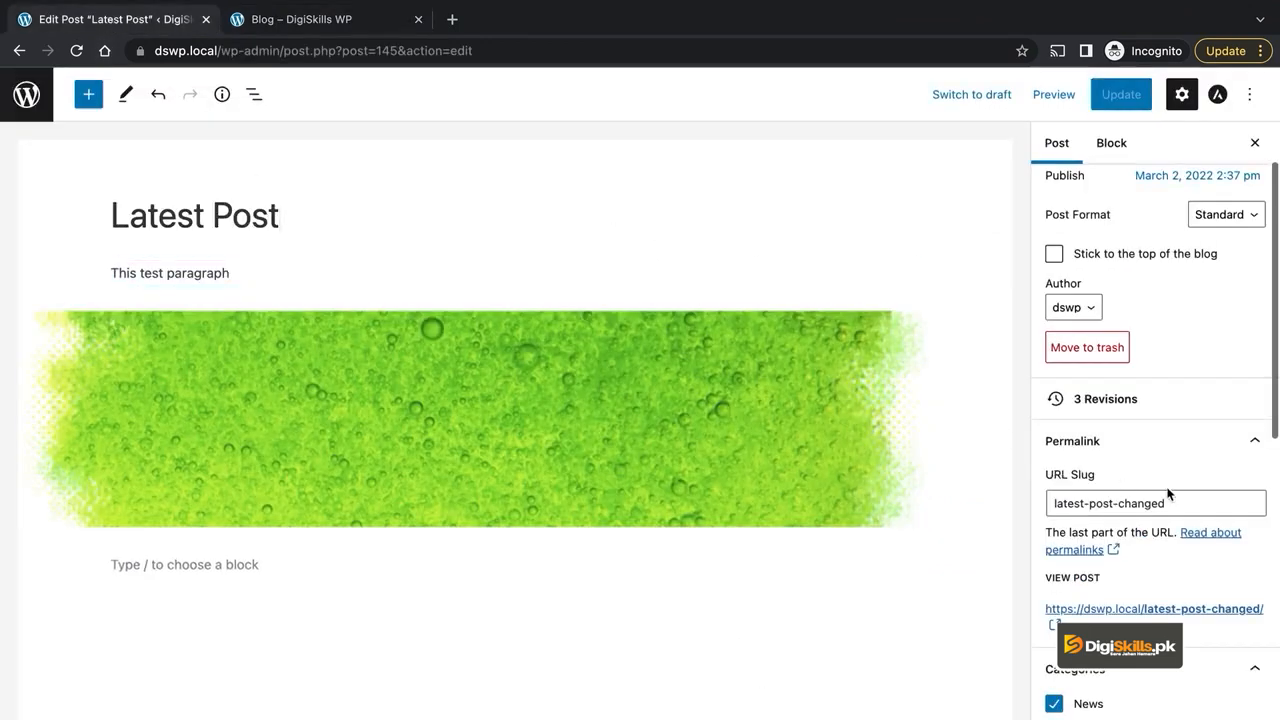
{"action": "left_click", "coordinate": [1200, 503]}
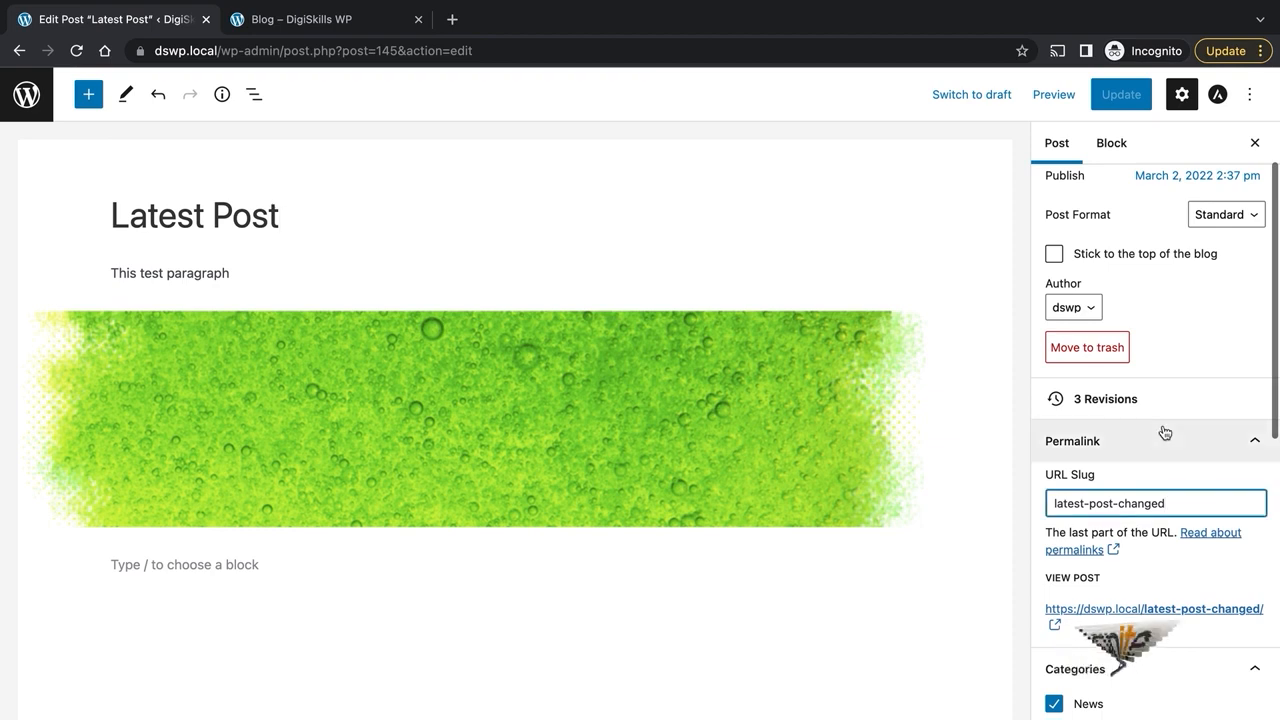
{"action": "scroll", "coordinate": [1164, 432], "scroll_direction": "up", "scroll_amount": 2}
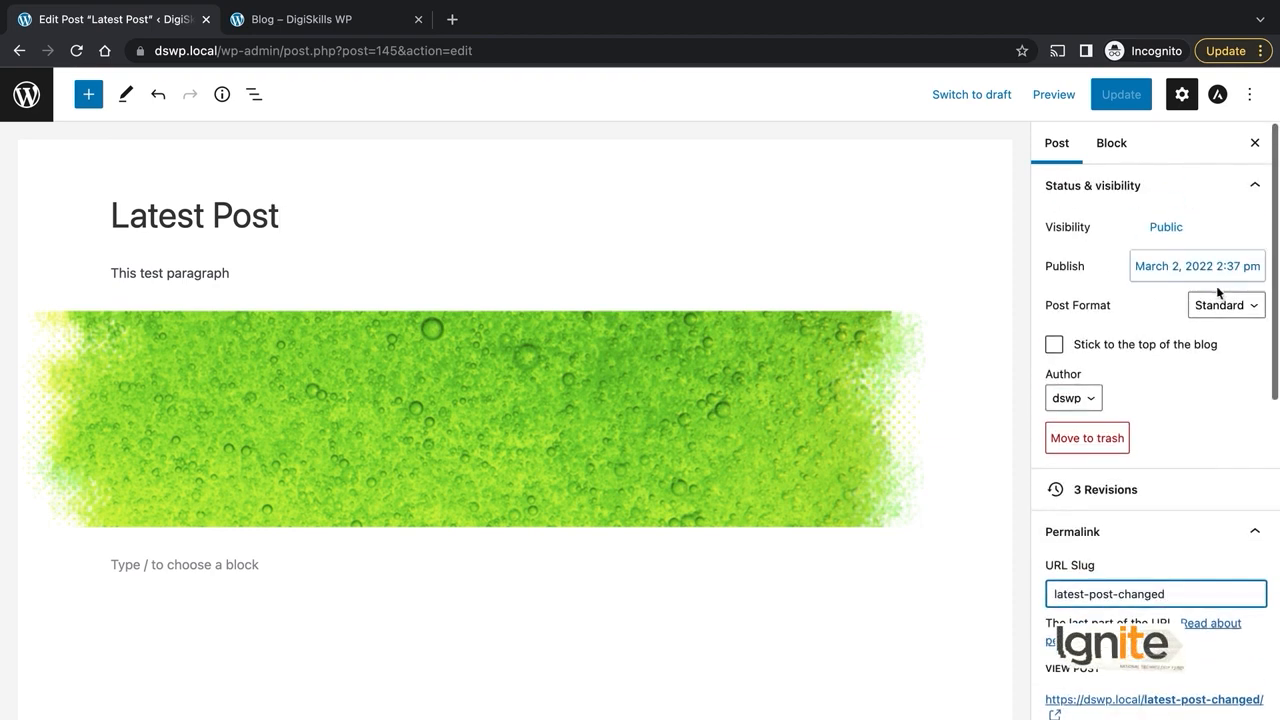
{"action": "left_click", "coordinate": [1226, 305]}
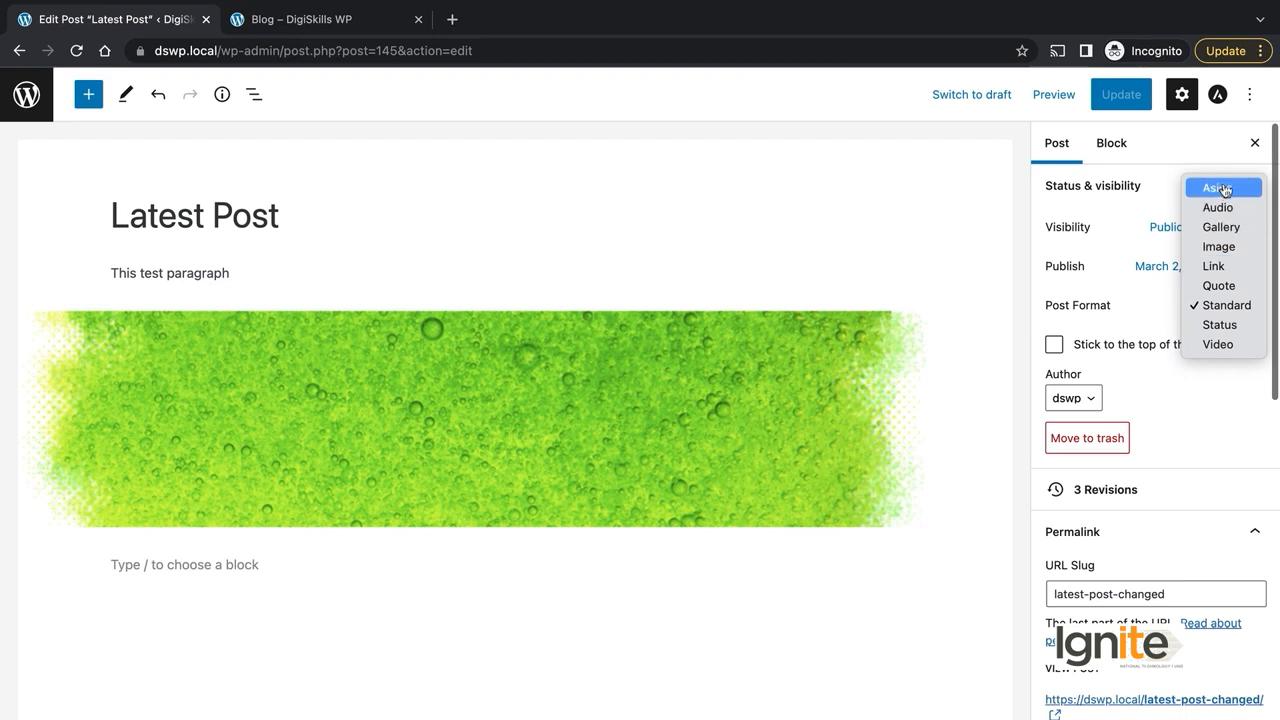
{"action": "left_click", "coordinate": [1228, 308]}
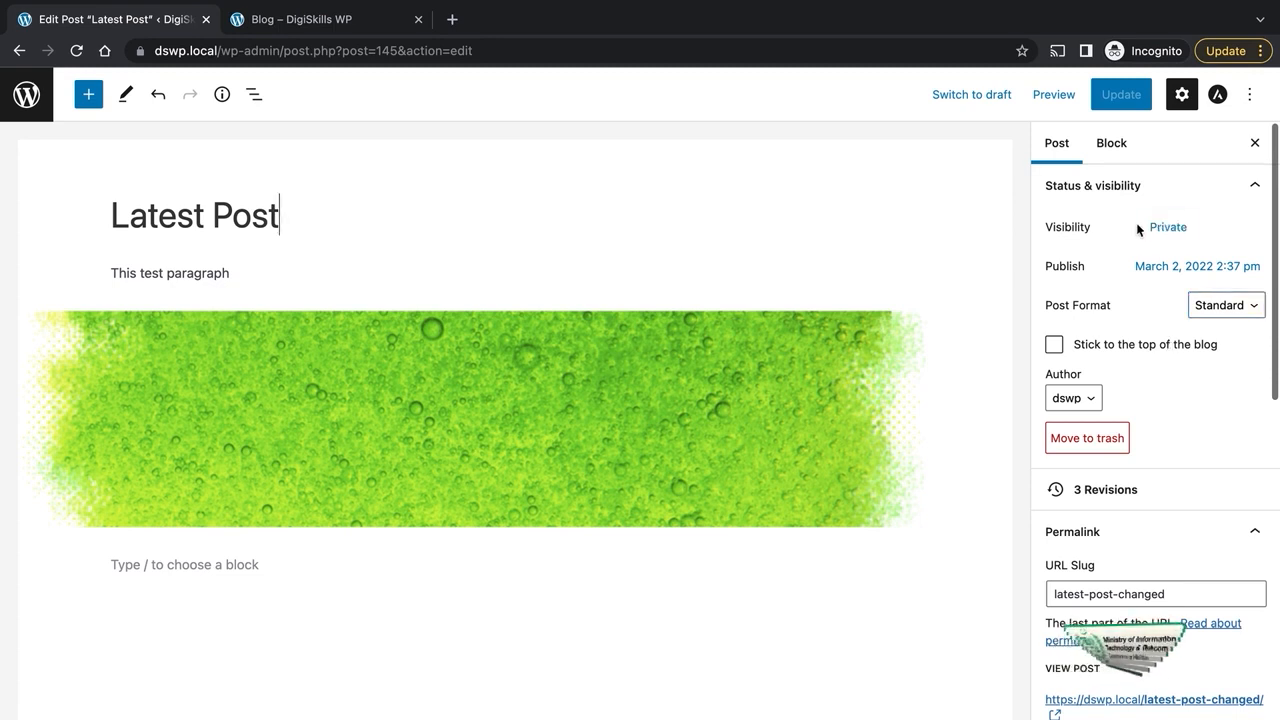
- Set Latest Post's visibility to Password Protected and enter a viewing password
{"action": "left_click", "coordinate": [1168, 228]}
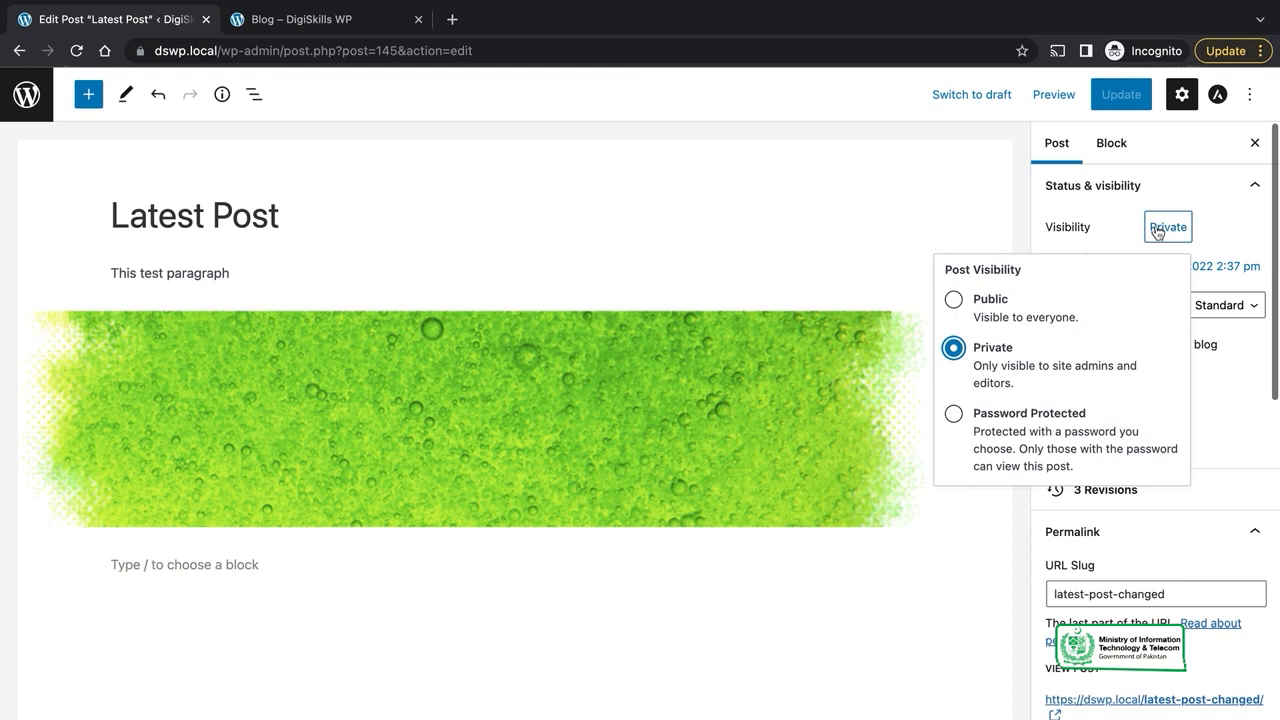
{"action": "left_click", "coordinate": [954, 300]}
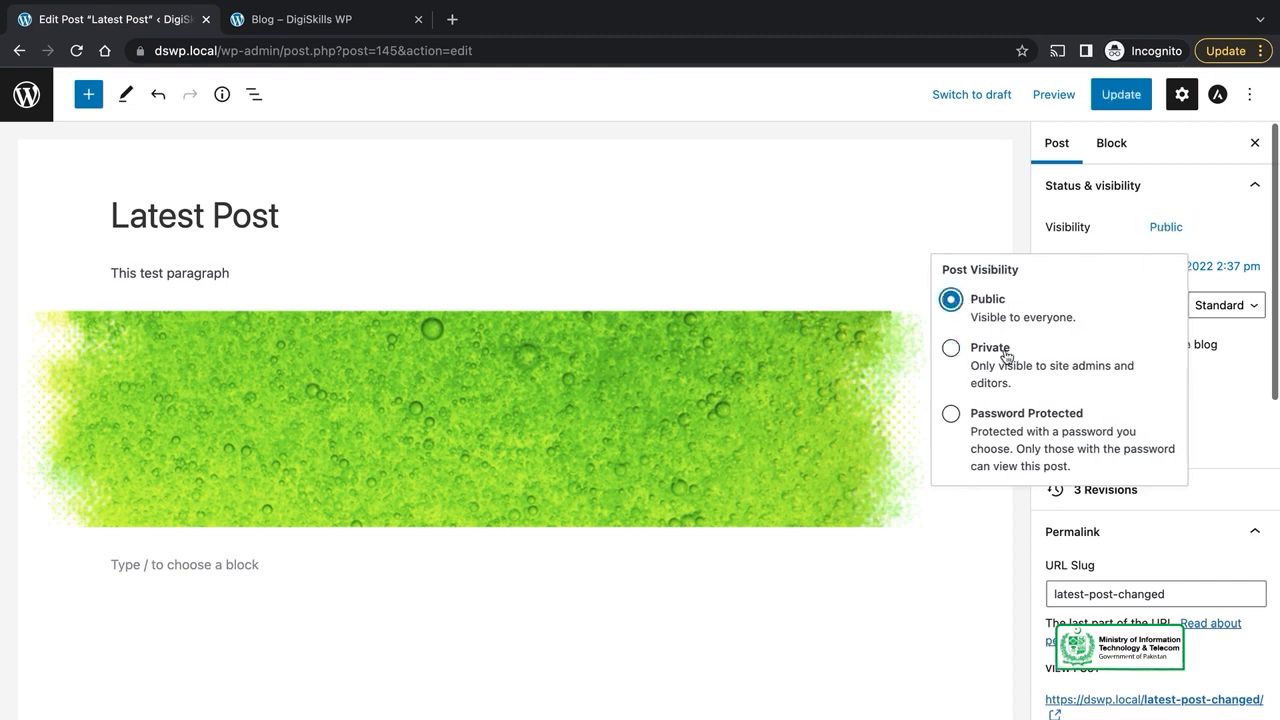
{"action": "left_click", "coordinate": [951, 348]}
{"action": "left_click", "coordinate": [808, 151]}
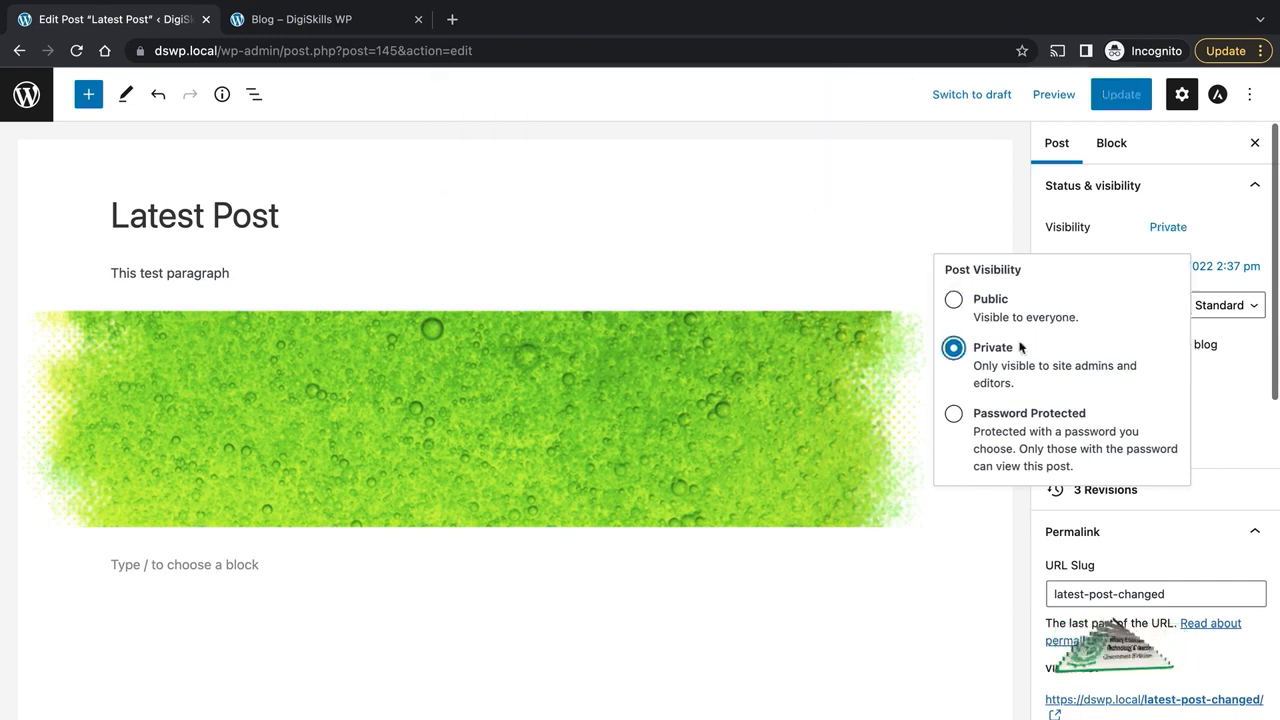
{"action": "left_click", "coordinate": [998, 424]}
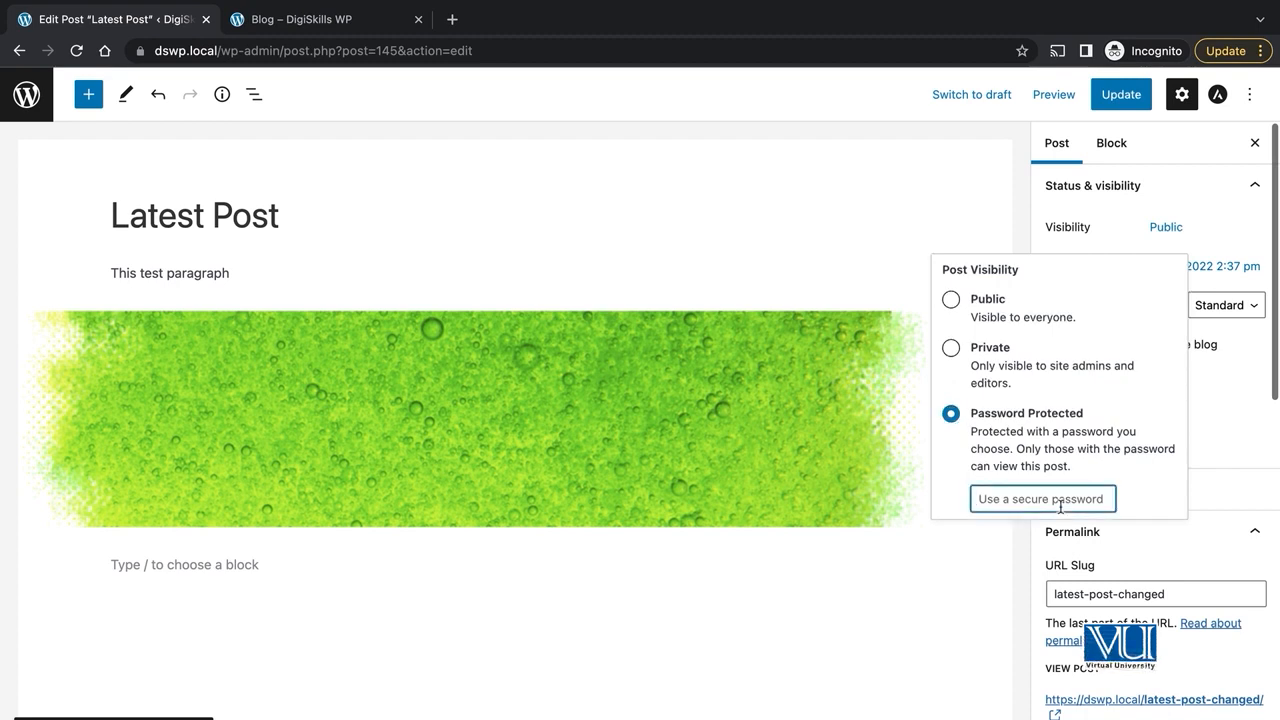
{"action": "type", "text": "test"}
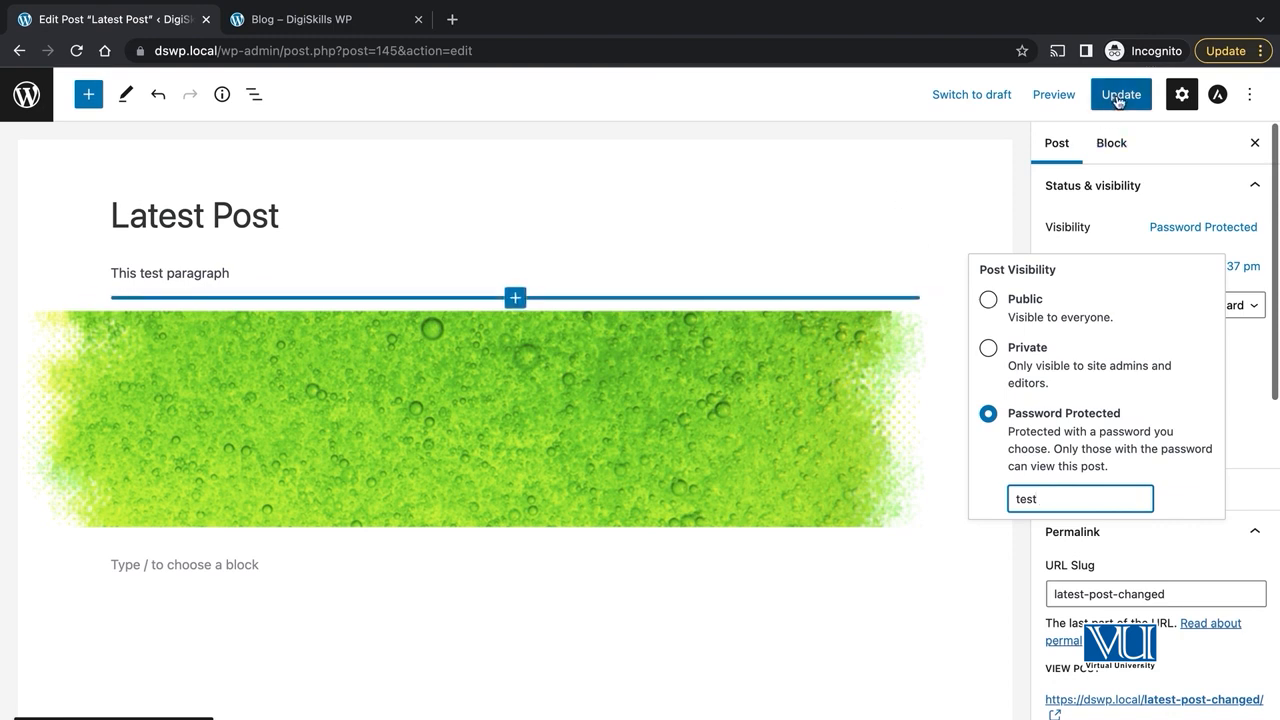
{"action": "left_click", "coordinate": [901, 188]}
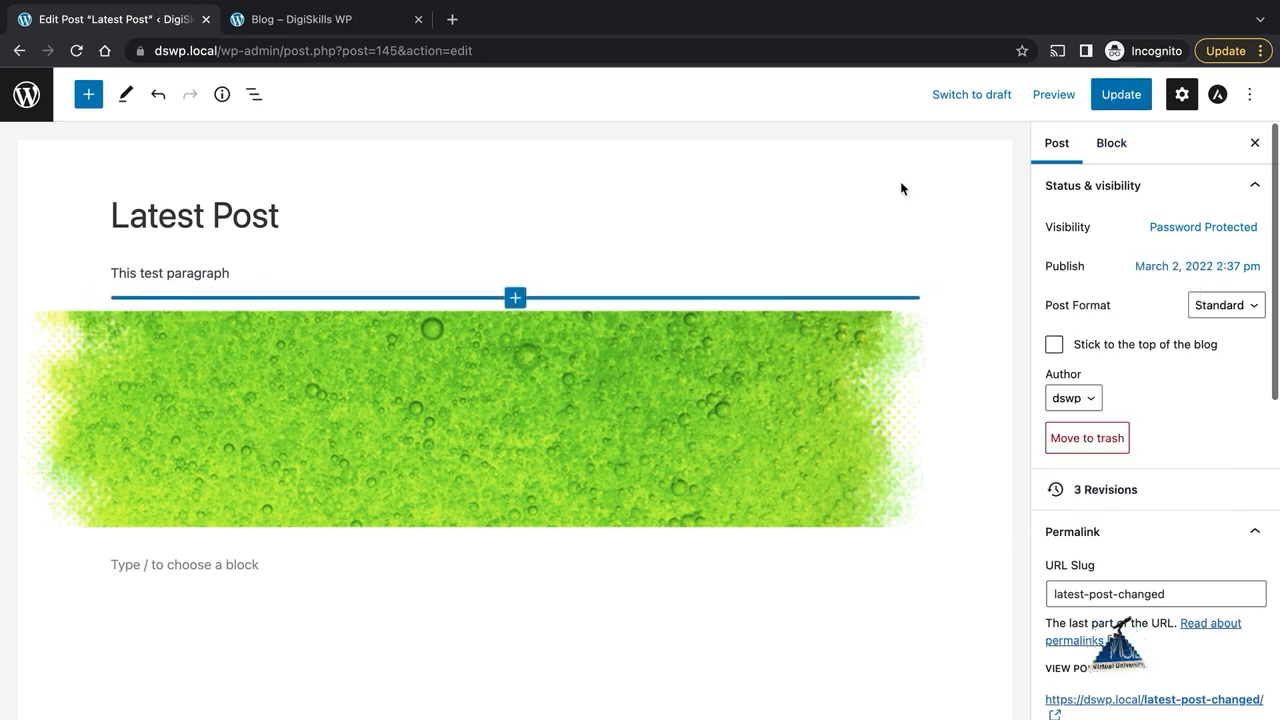